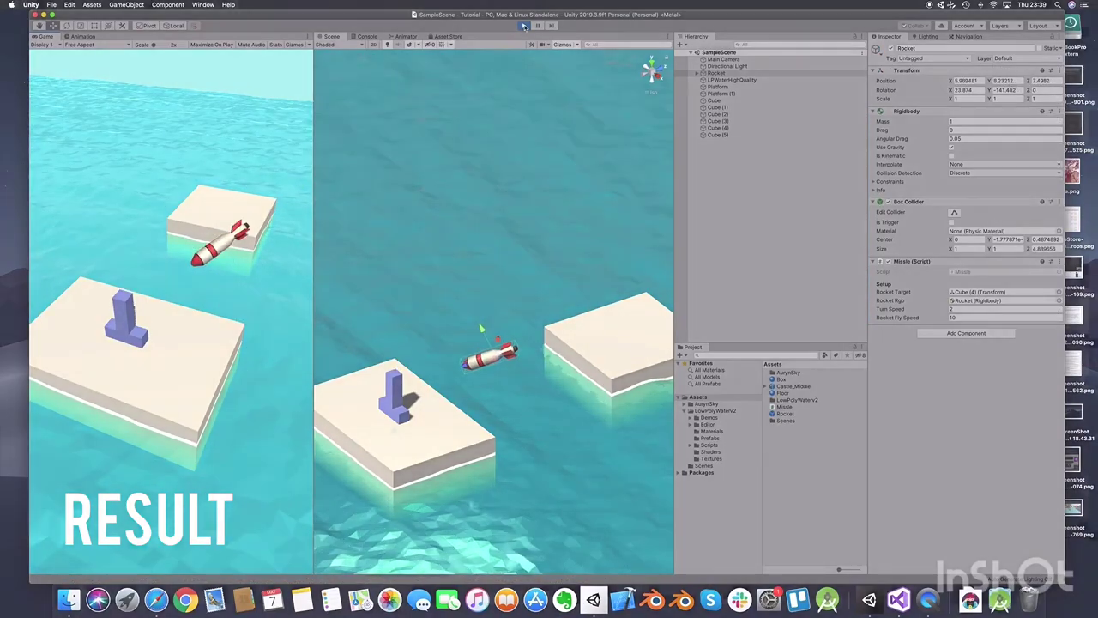
Stop the play-mode test and select the Cube target in the Hierarchy
click(523, 26)
click(715, 100)
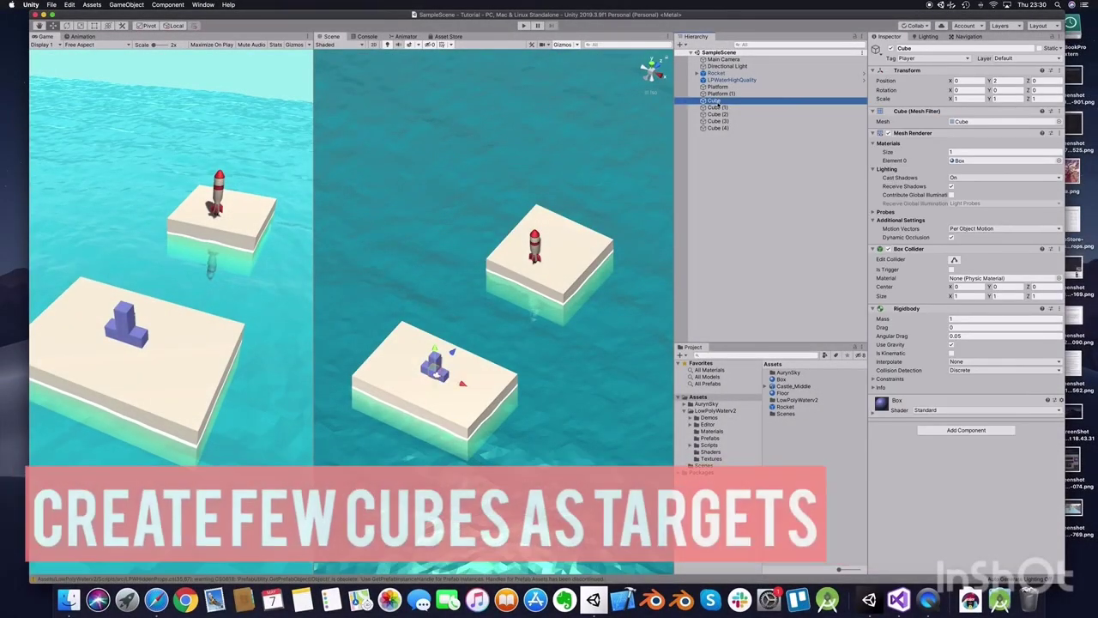
Look through the Cube, Cube (1), Cube (3) and Cube (4) targets
click(716, 107)
click(715, 121)
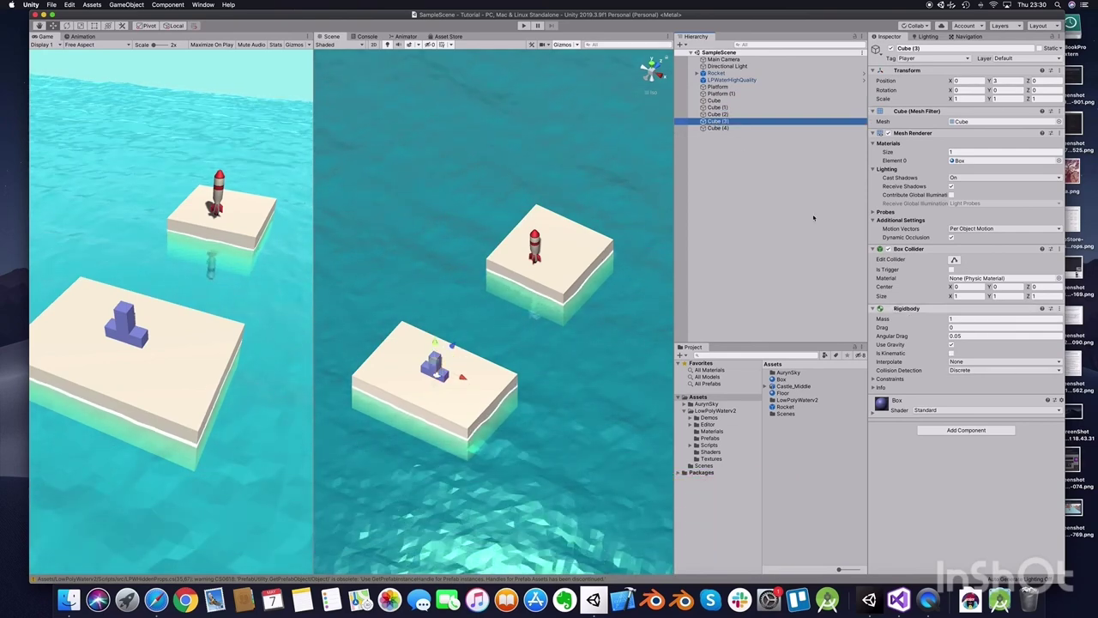
click(717, 128)
click(717, 107)
click(716, 101)
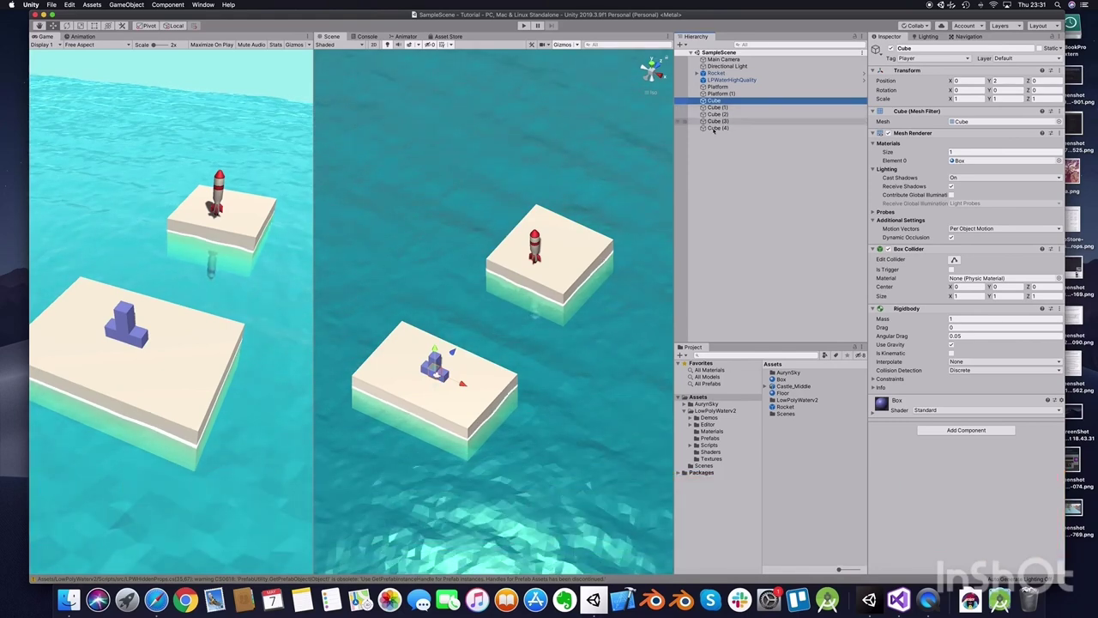
Duplicate Cube (4) into Cube (5) and raise it onto the top of the stack
click(712, 128)
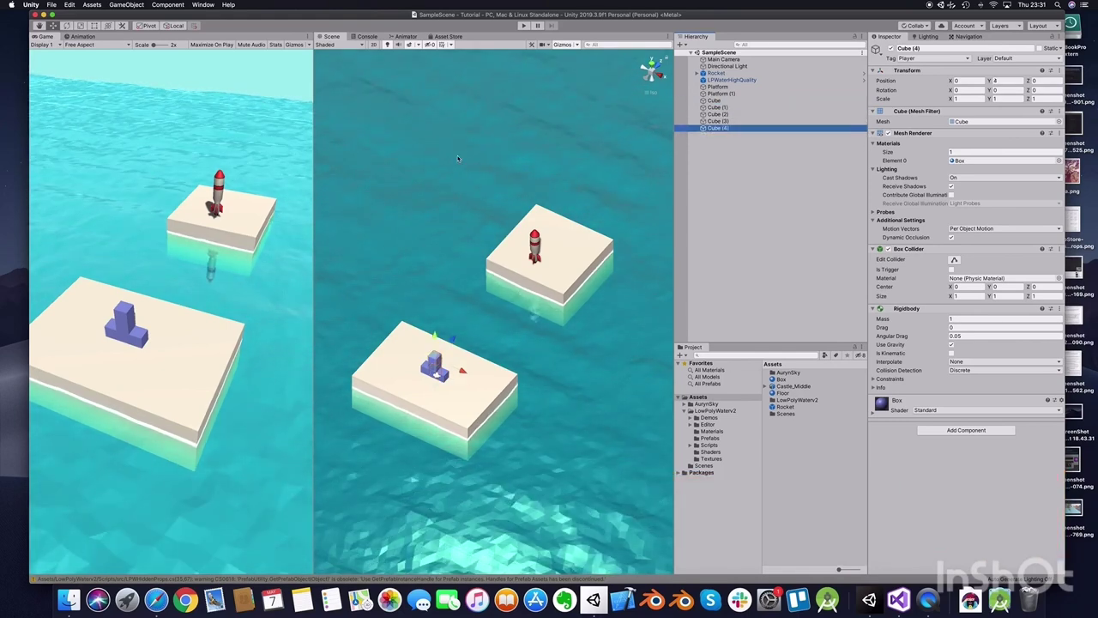
key(super+d)
drag(433, 339, 434, 328)
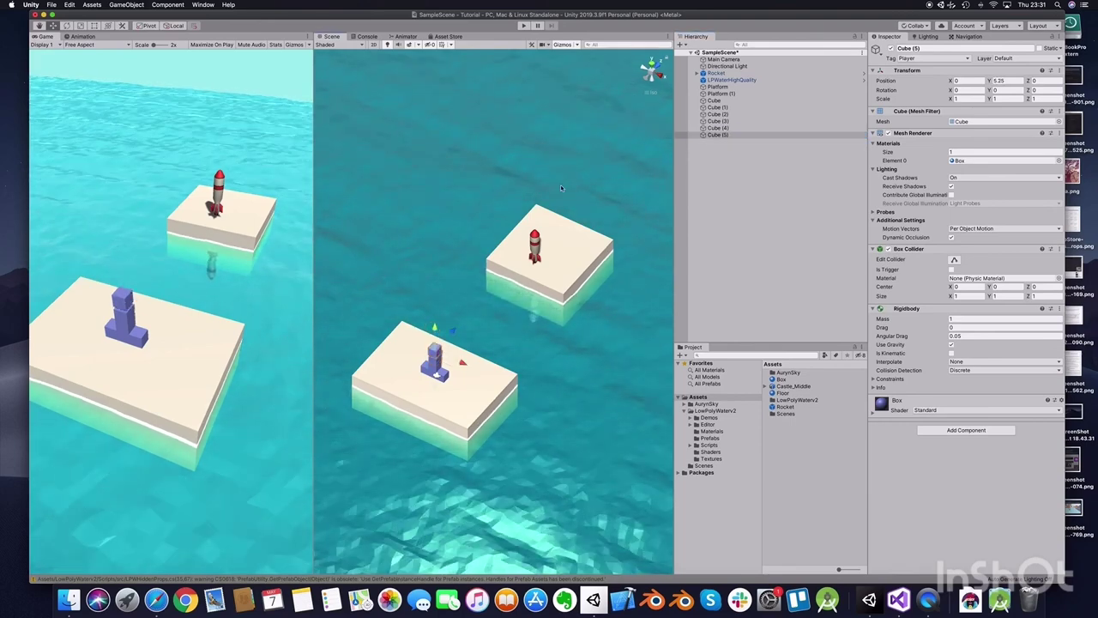
click(717, 108)
click(716, 121)
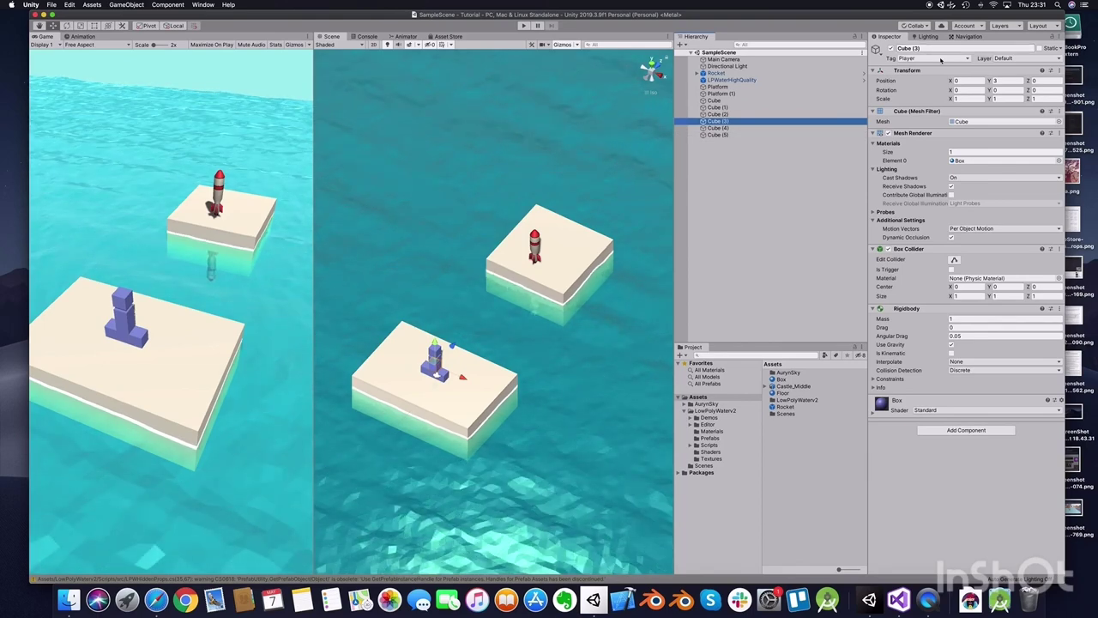
click(703, 154)
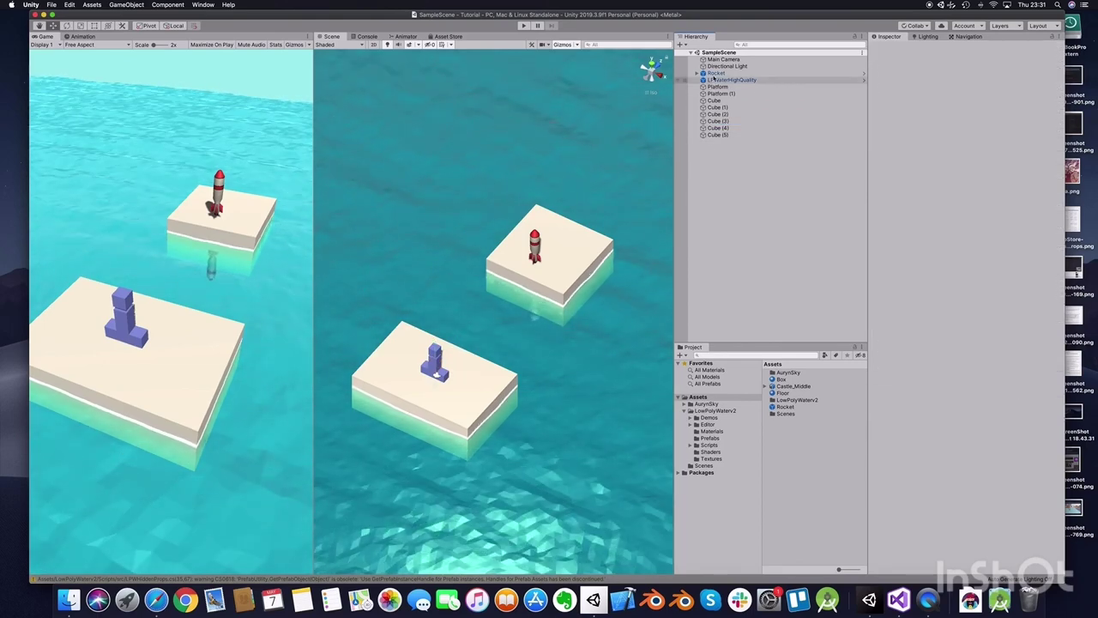
Inspect Rocket and its Rocket04_Red model child, then collapse the Rocket hierarchy
click(712, 73)
click(696, 73)
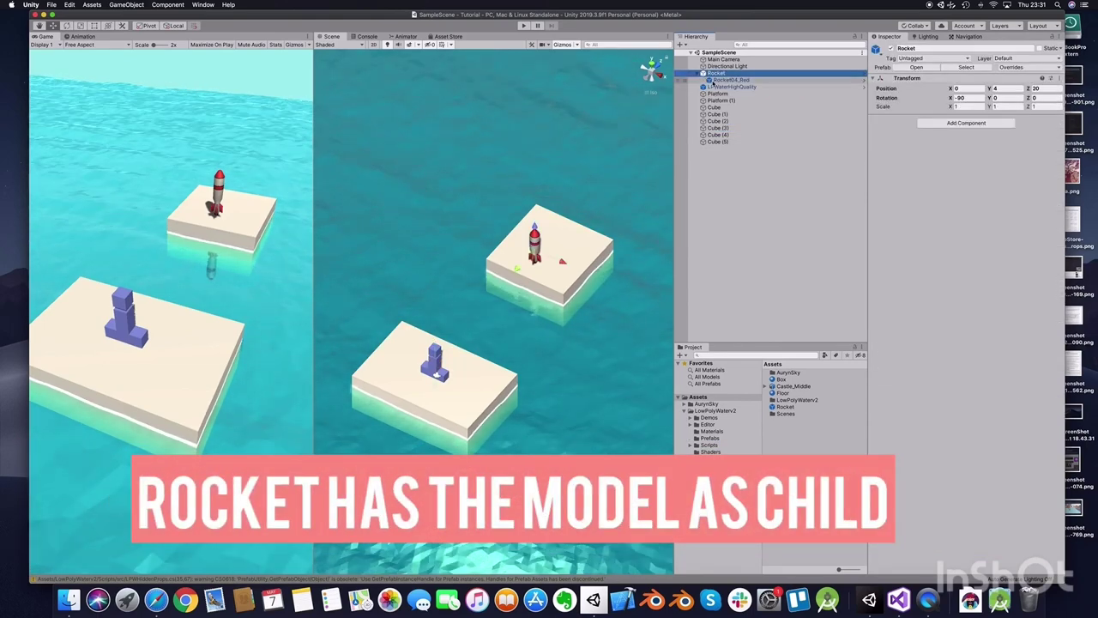
click(729, 80)
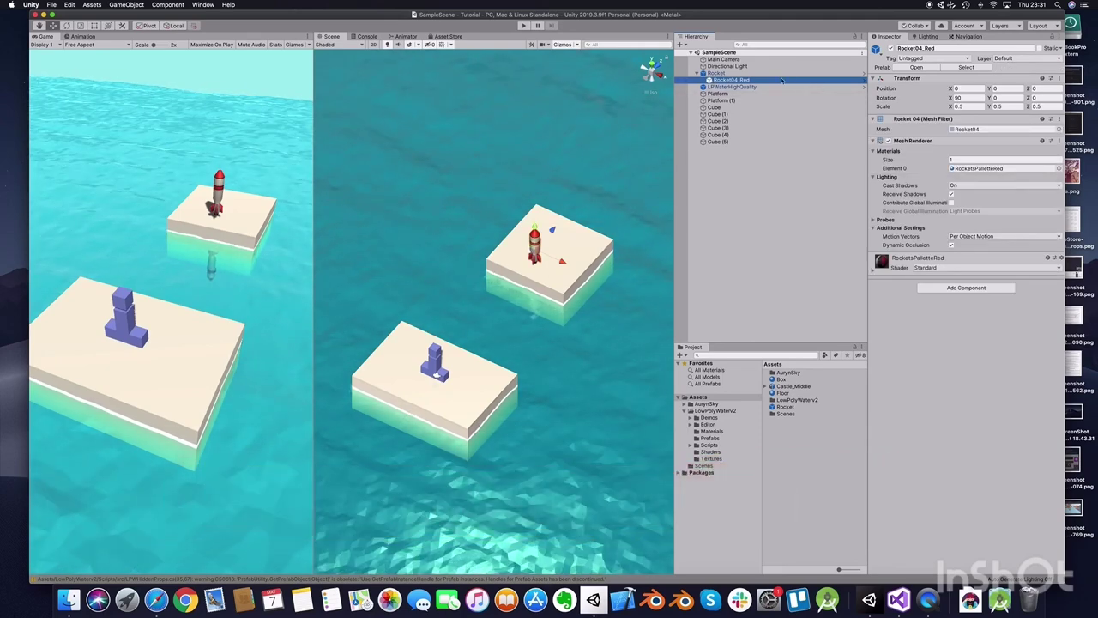
click(717, 74)
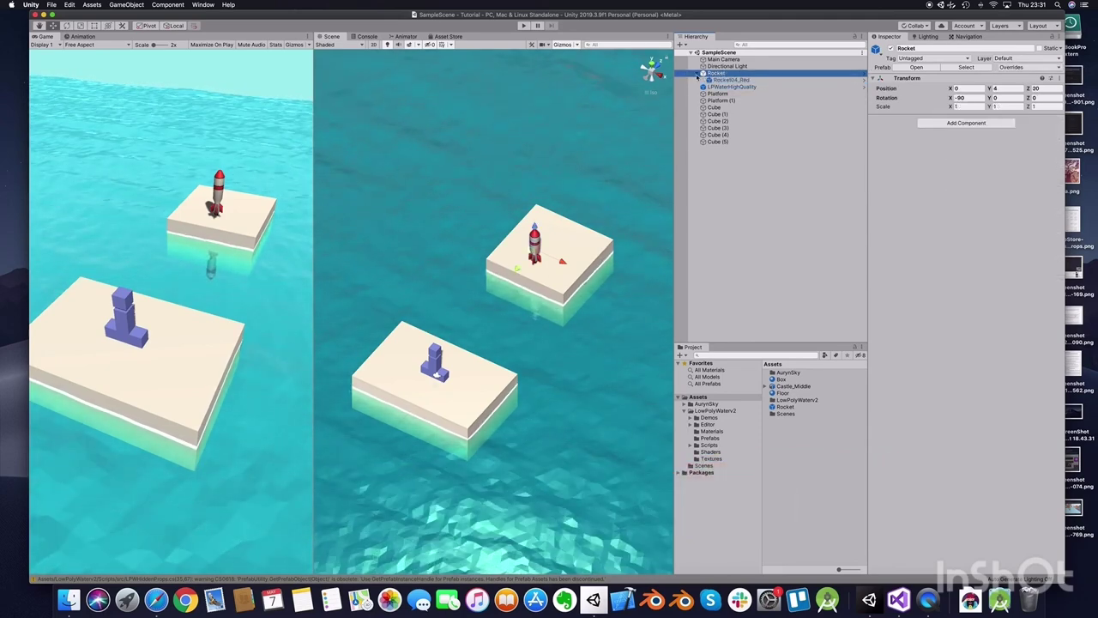
click(697, 73)
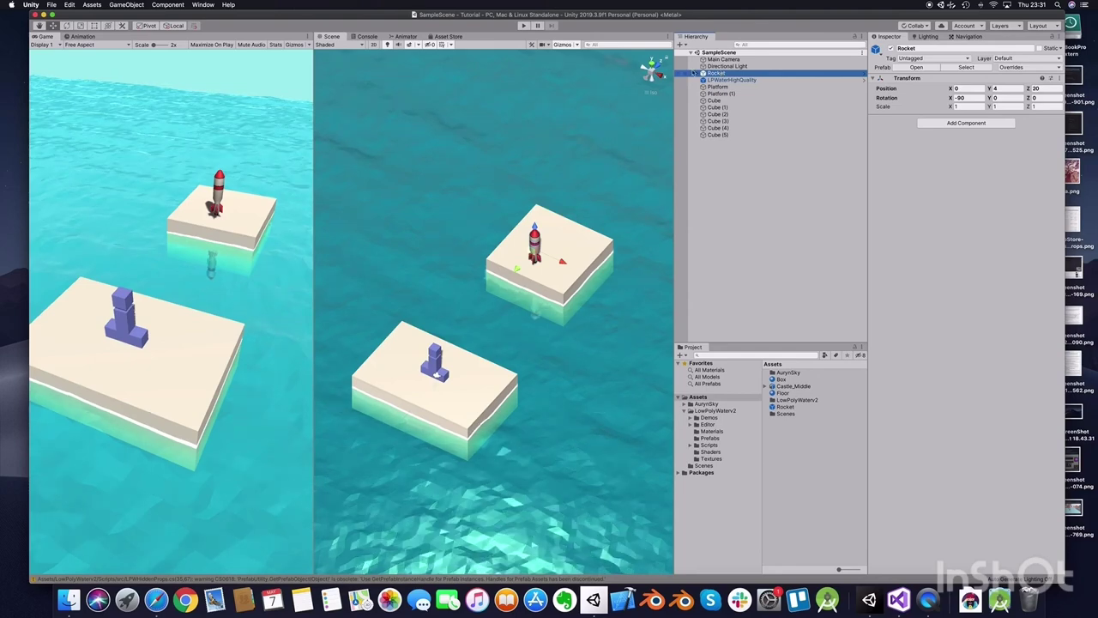
Add Rigidbody and Box Collider components to Rocket, then frame it in the Scene view
click(939, 125)
text(rigidbody)
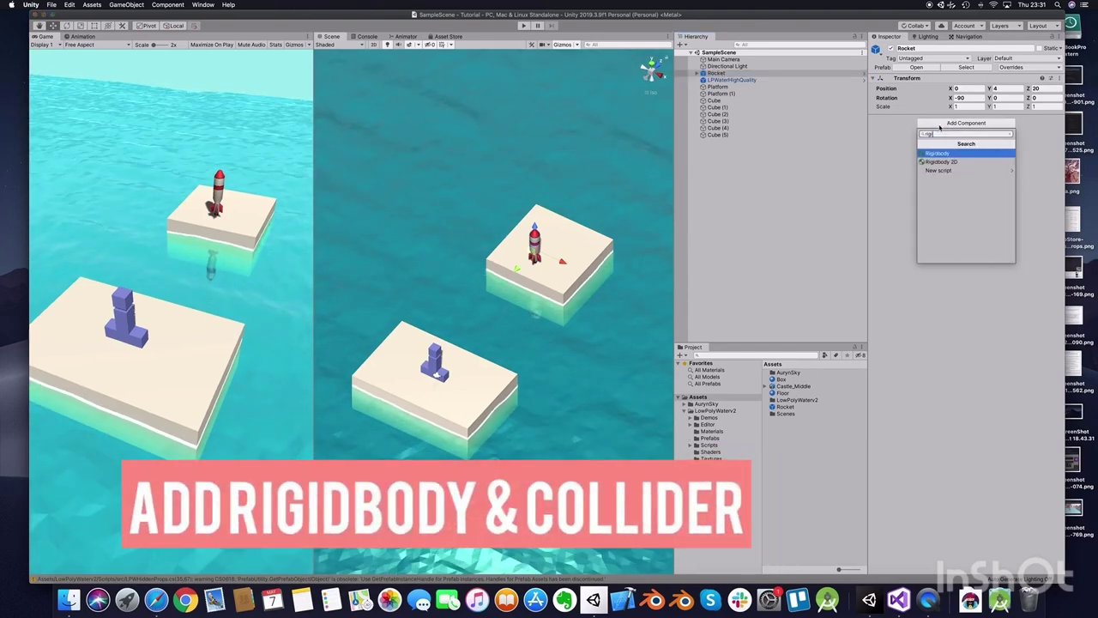
key(Return)
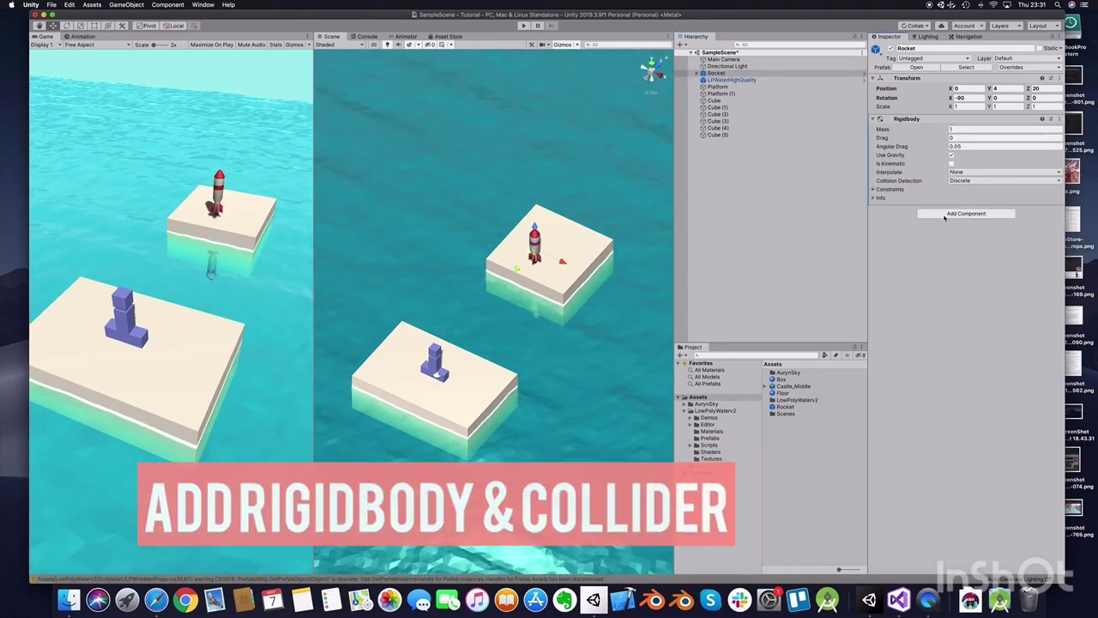
click(947, 212)
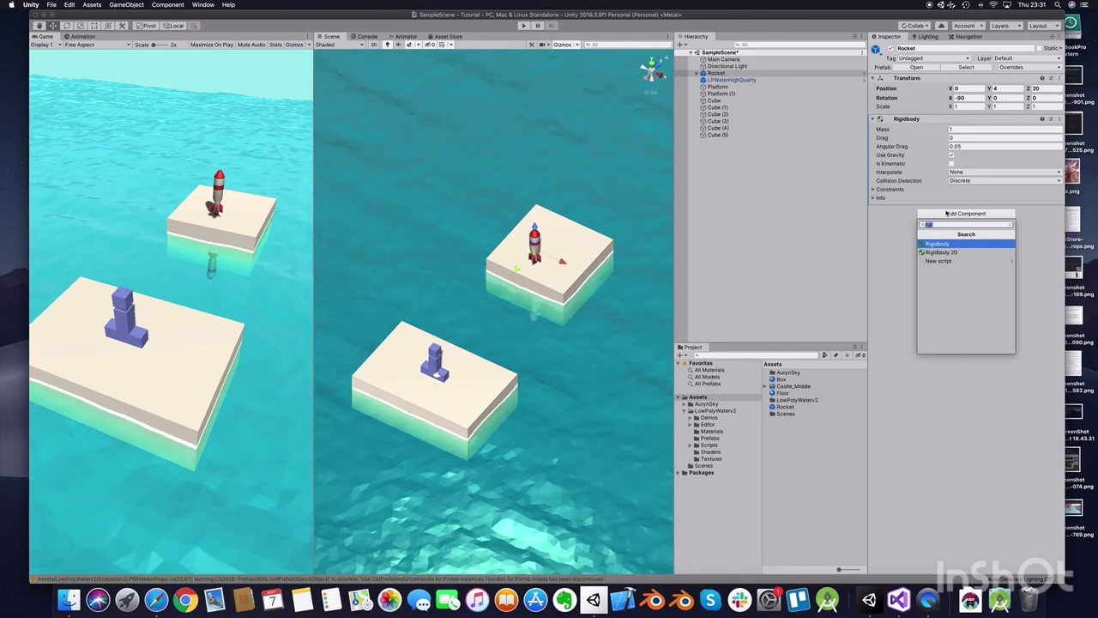
text(box)
key(Return)
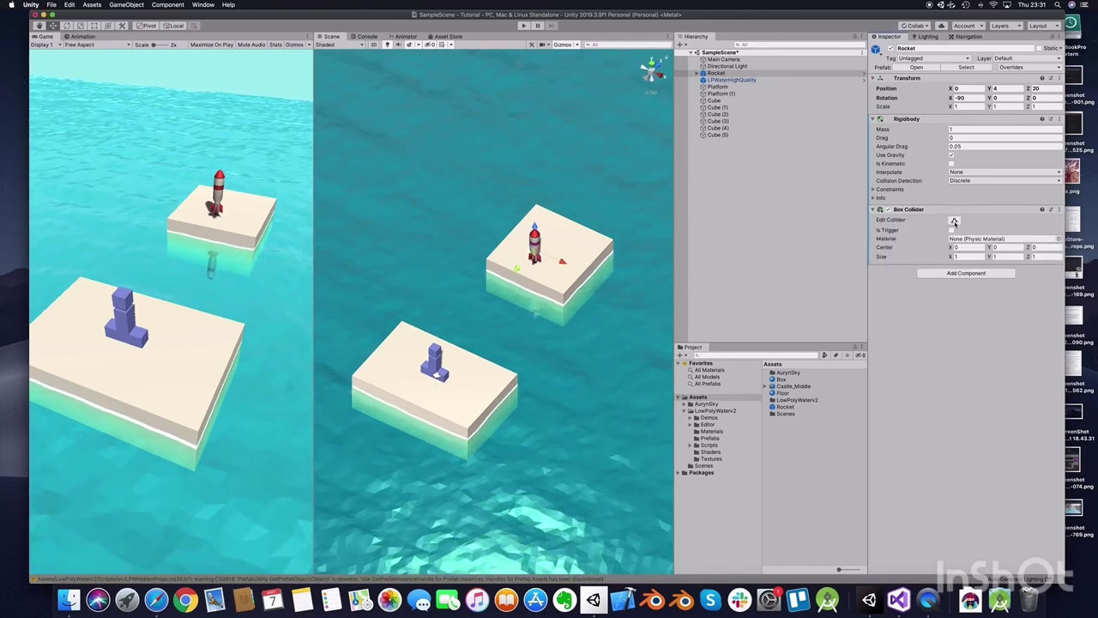
double_click(716, 73)
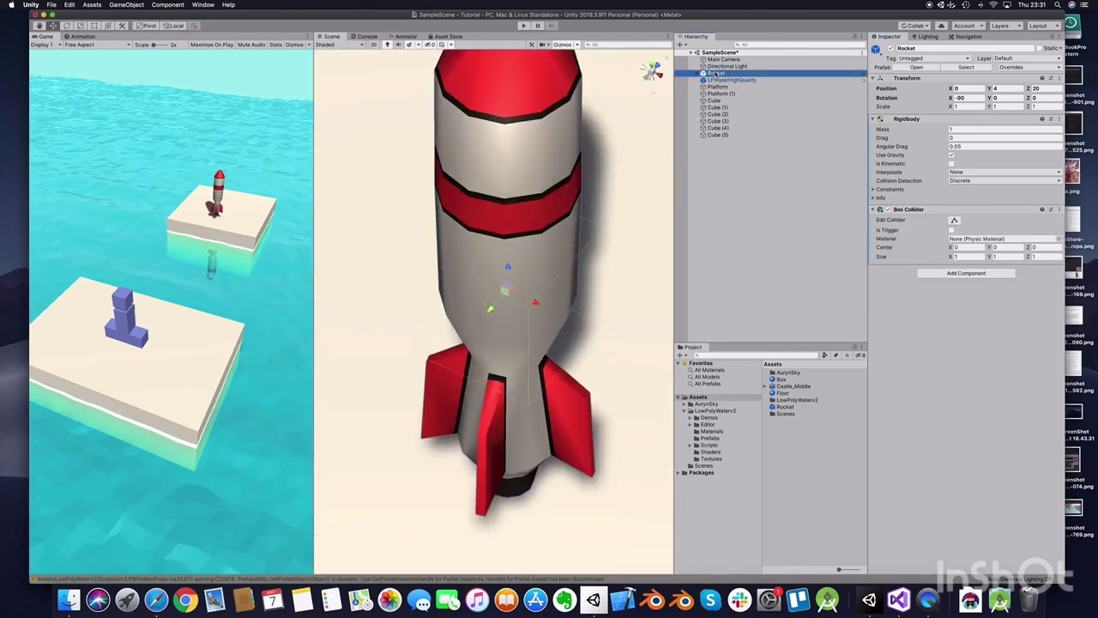
In Right view, stretch Rocket's Box Collider nose to base (size Z ≈4.89, center Z ≈0.49)
click(656, 74)
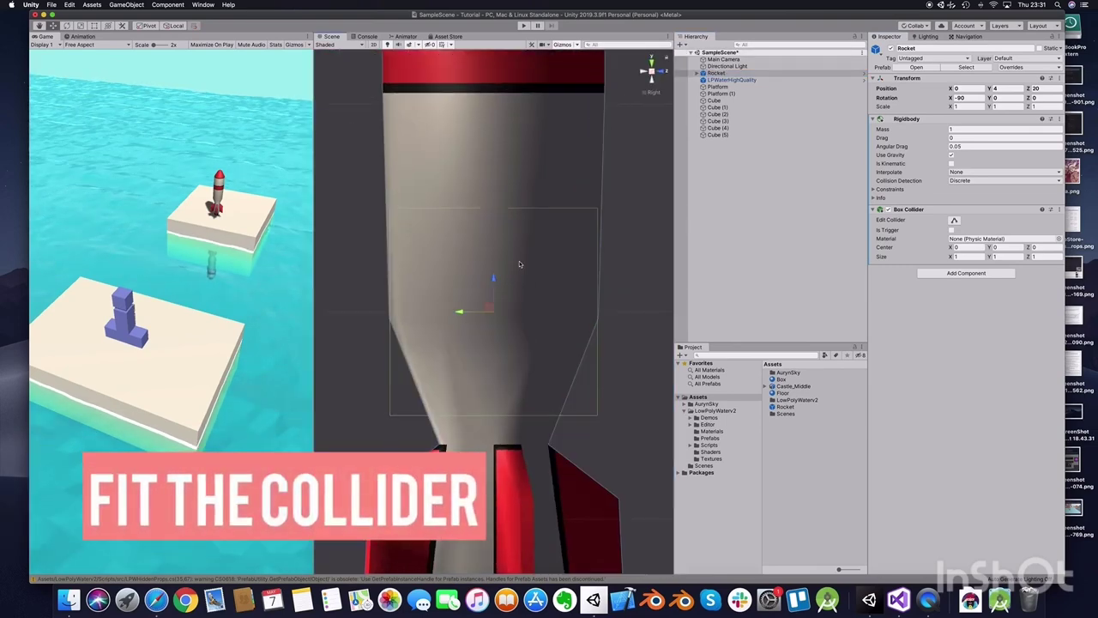
click(953, 221)
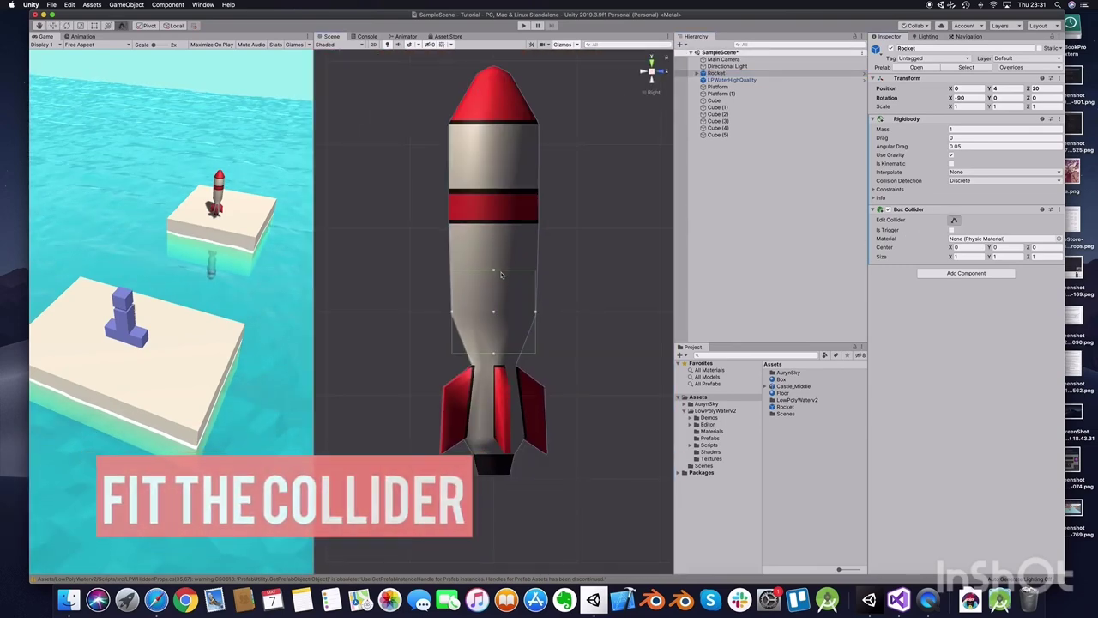
drag(494, 273, 488, 67)
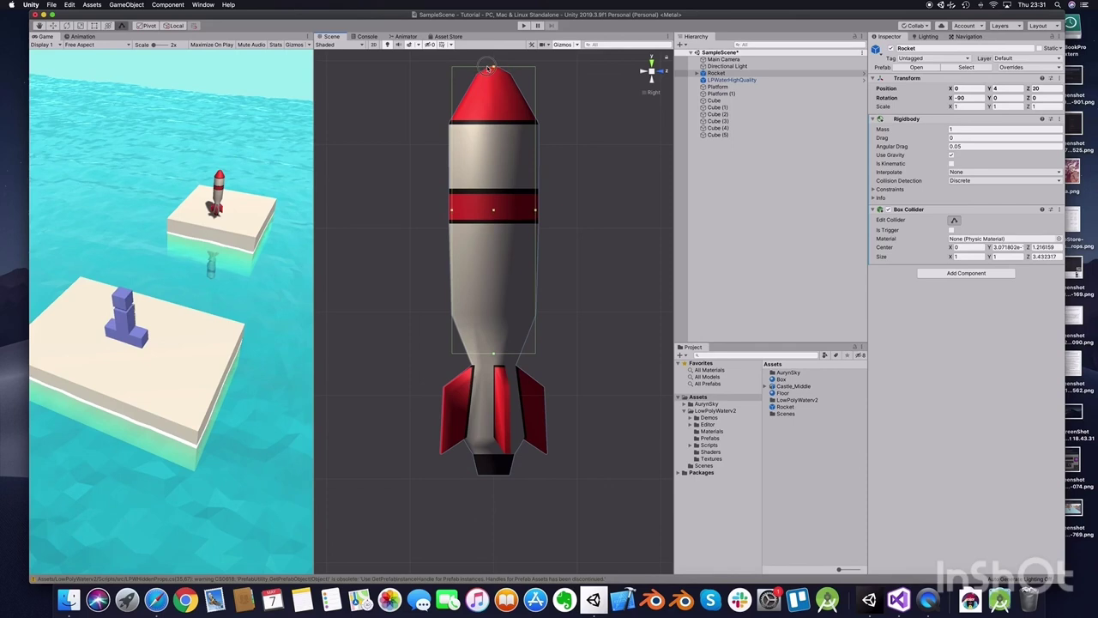
click(494, 354)
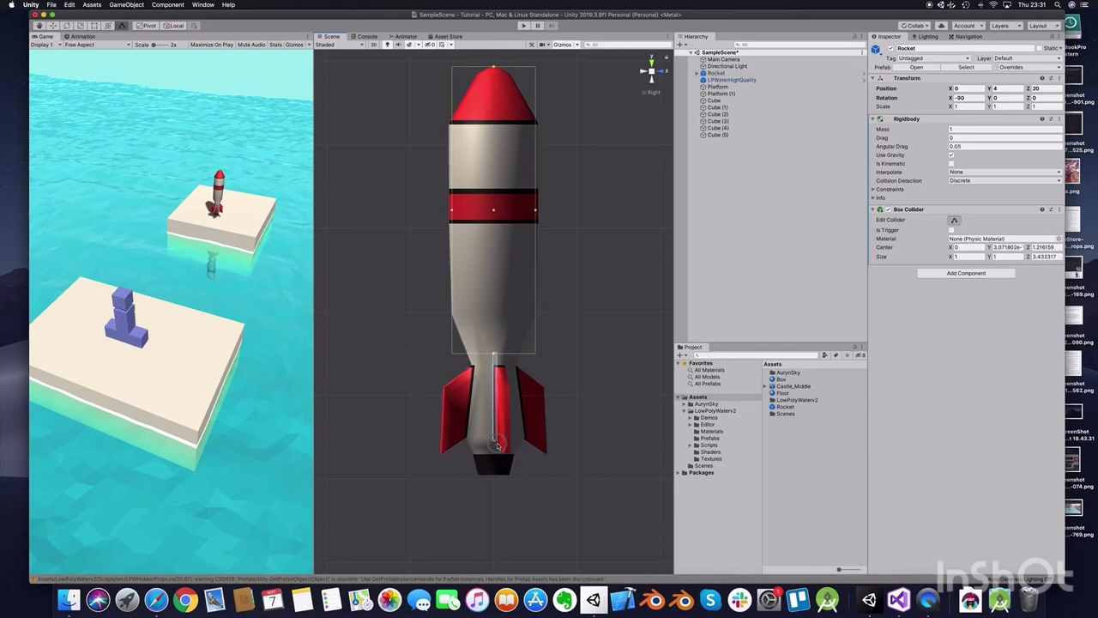
click(715, 73)
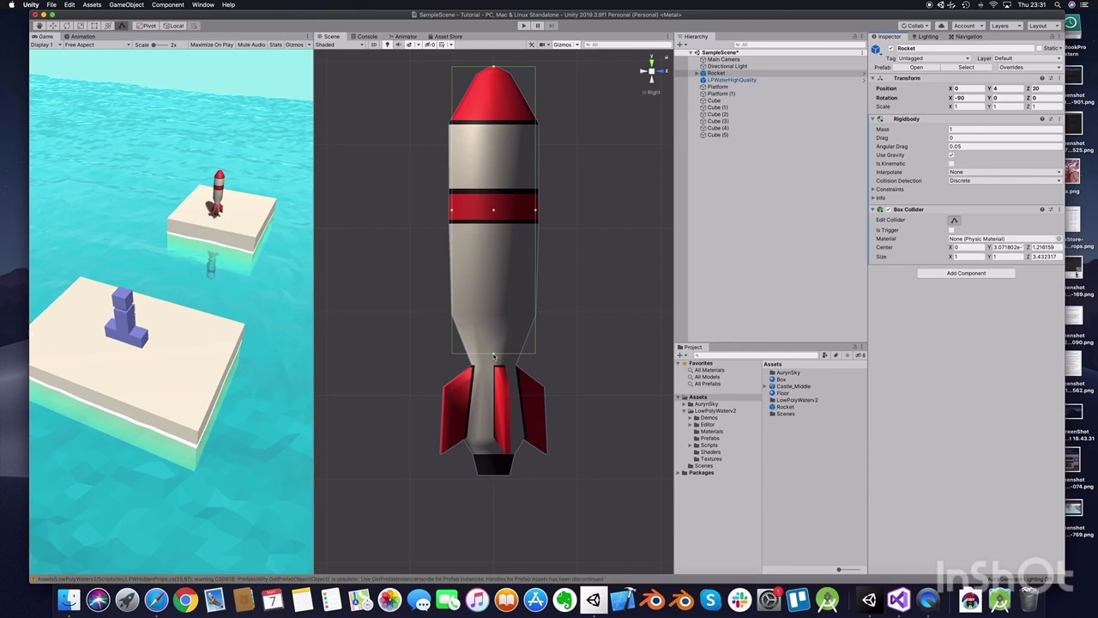
drag(494, 352, 494, 475)
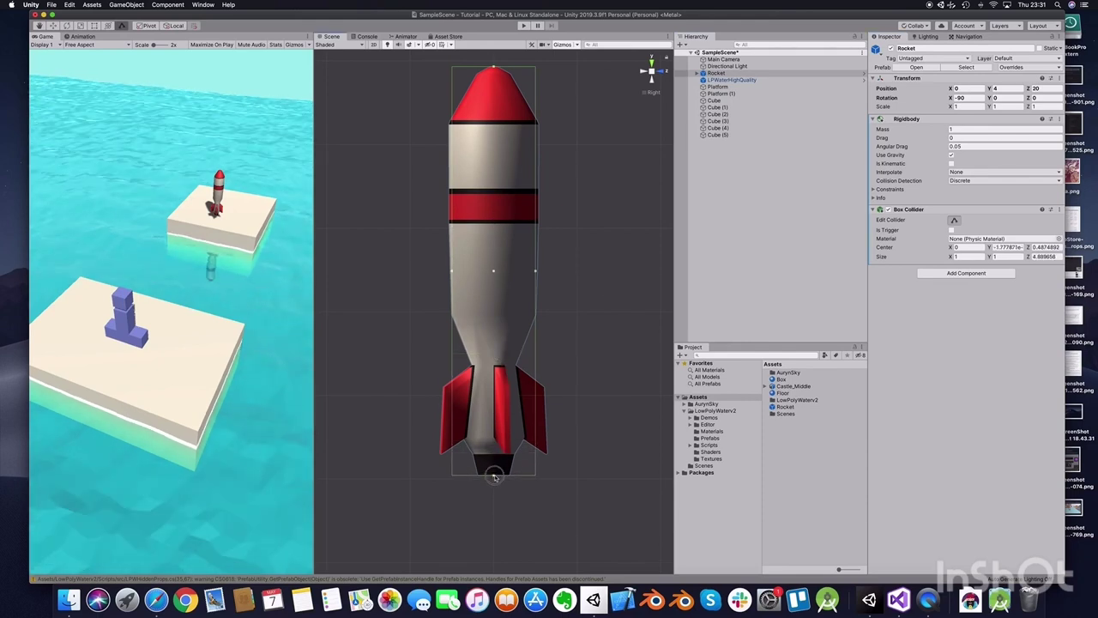
click(954, 220)
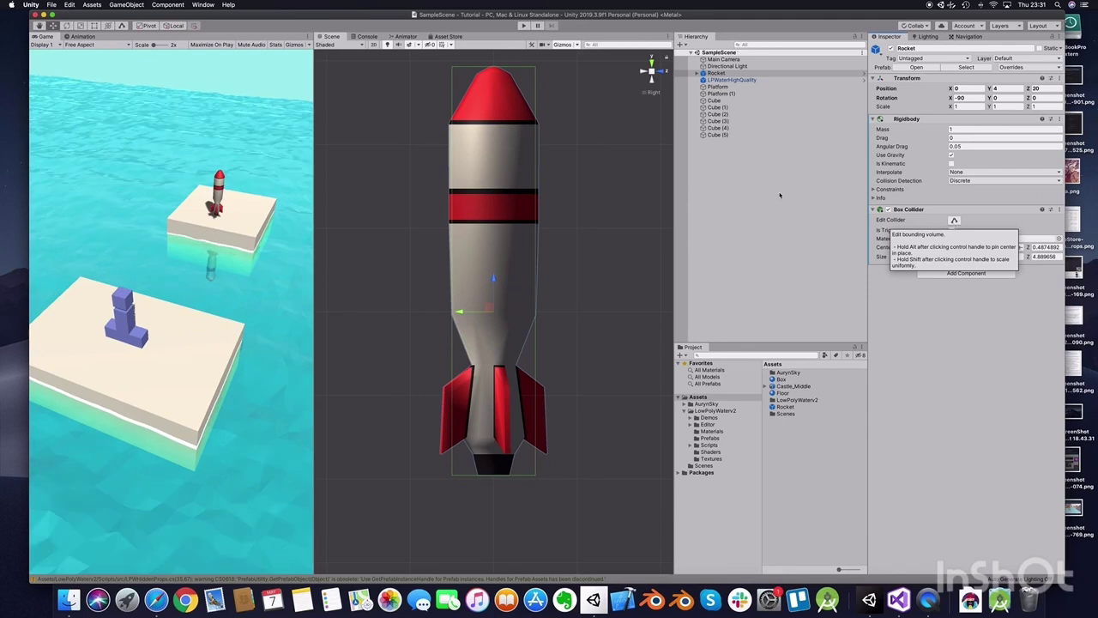
key(f)
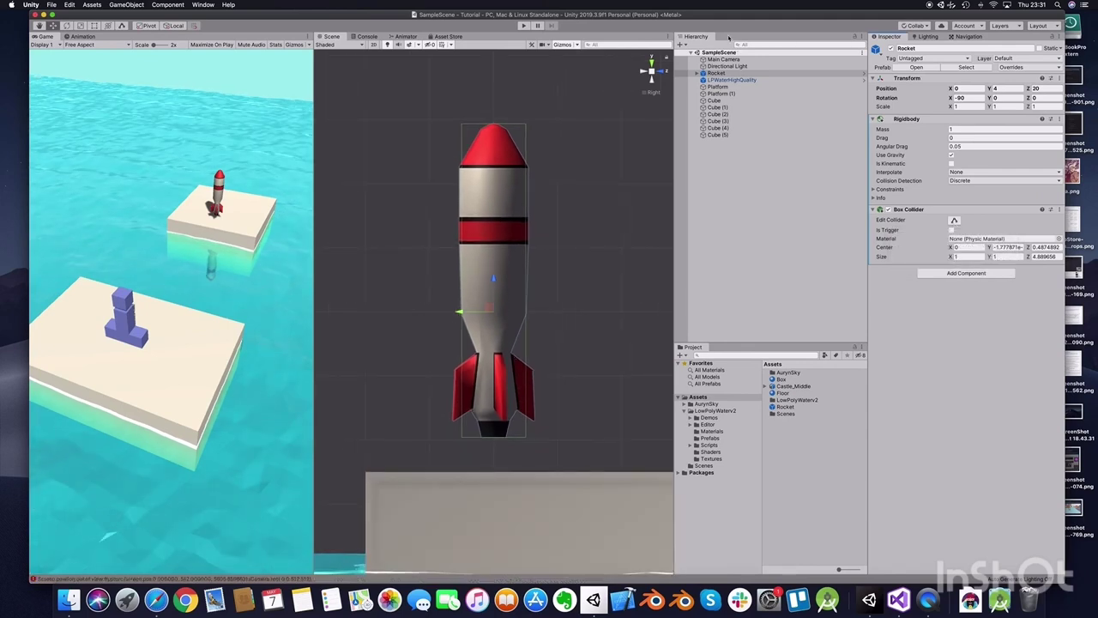
Orbit and zoom out the Scene view until both platforms, rocket and blue figure show
alt+drag(463, 257, 461, 231)
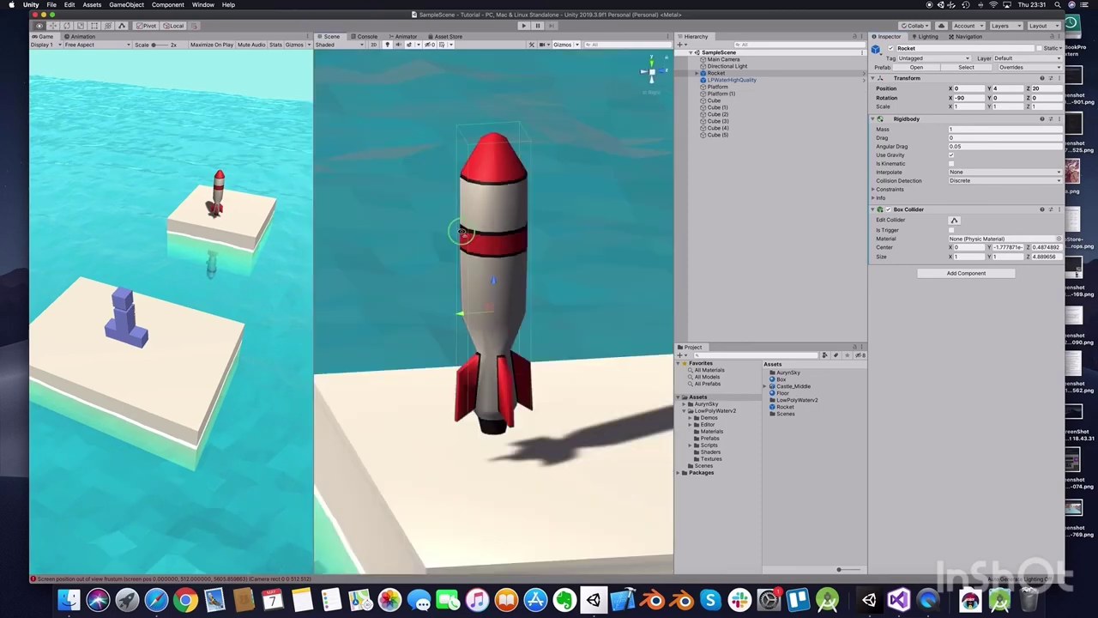
scroll(461, 232, down, 3)
scroll(462, 231, down, 3)
scroll(461, 232, down, 2)
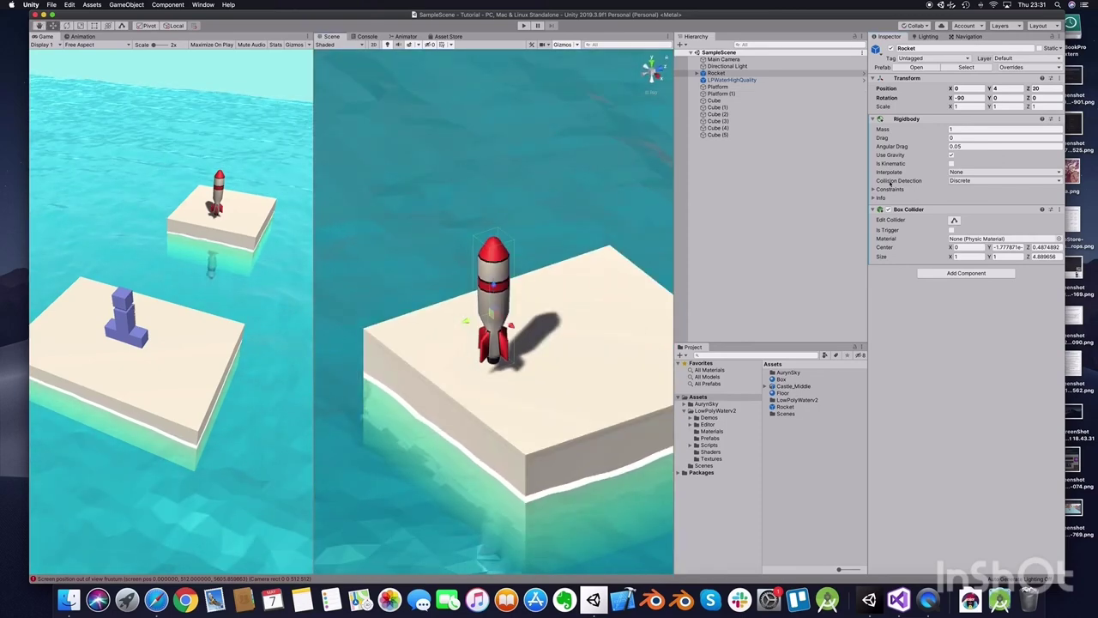
click(736, 199)
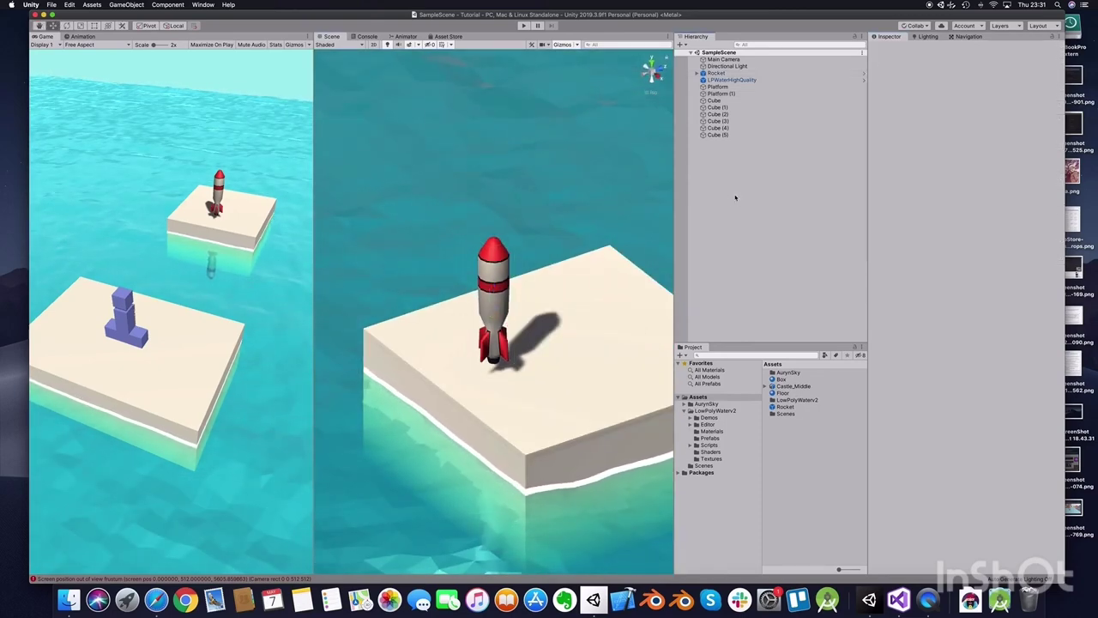
scroll(453, 265, down, 3)
scroll(454, 266, down, 3)
scroll(492, 265, down, 2)
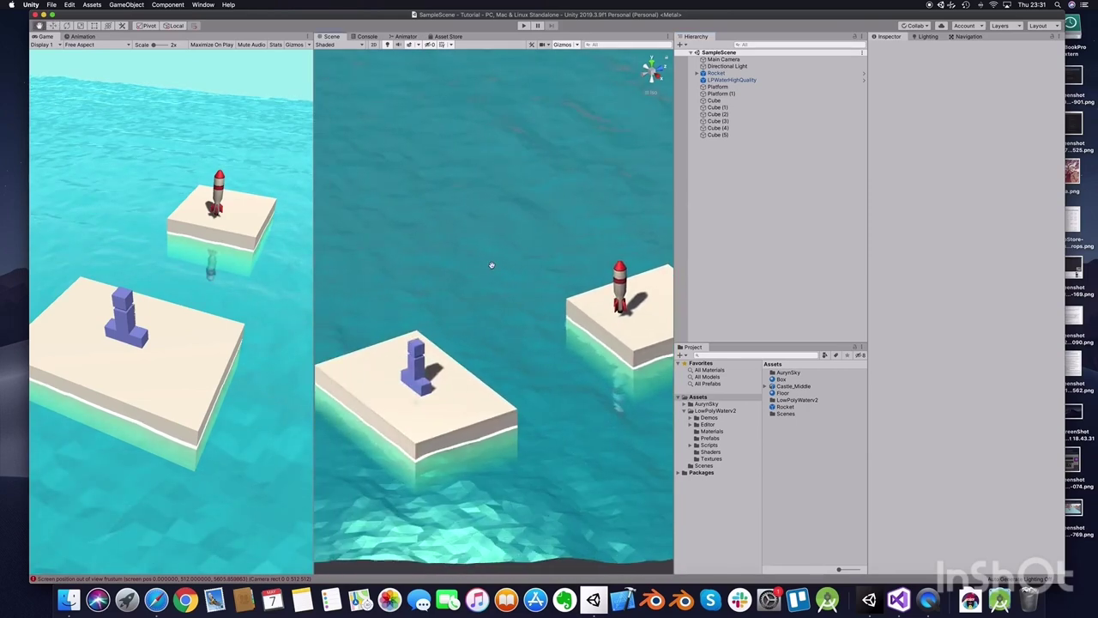
scroll(491, 265, down, 2)
scroll(492, 265, down, 1)
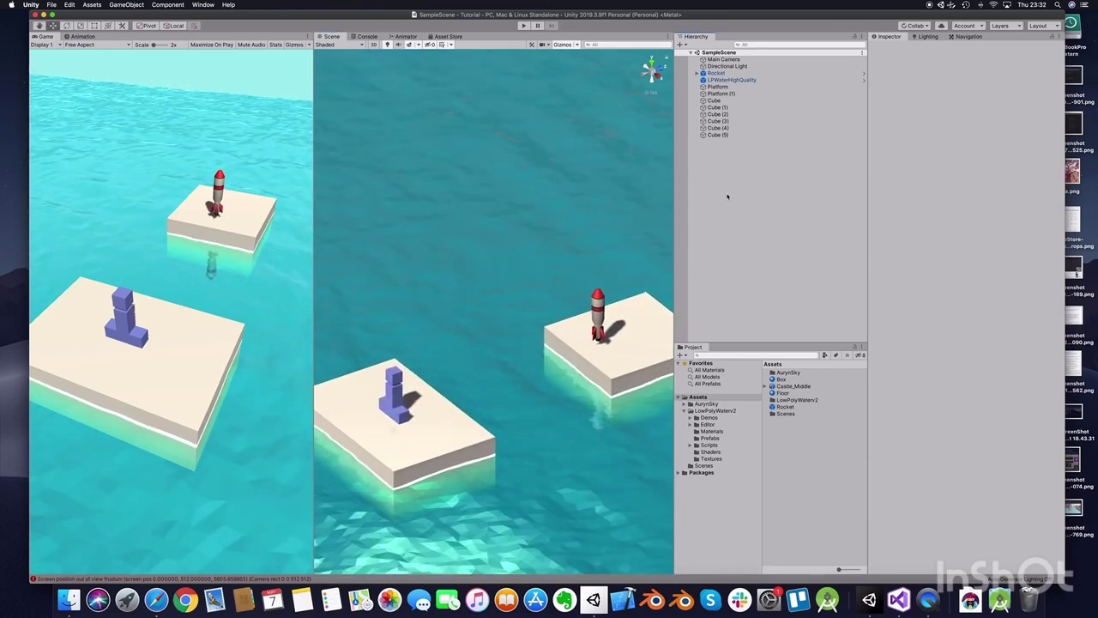
Create a C# script named Missile in Assets and open it in the code editor
right_click(781, 433)
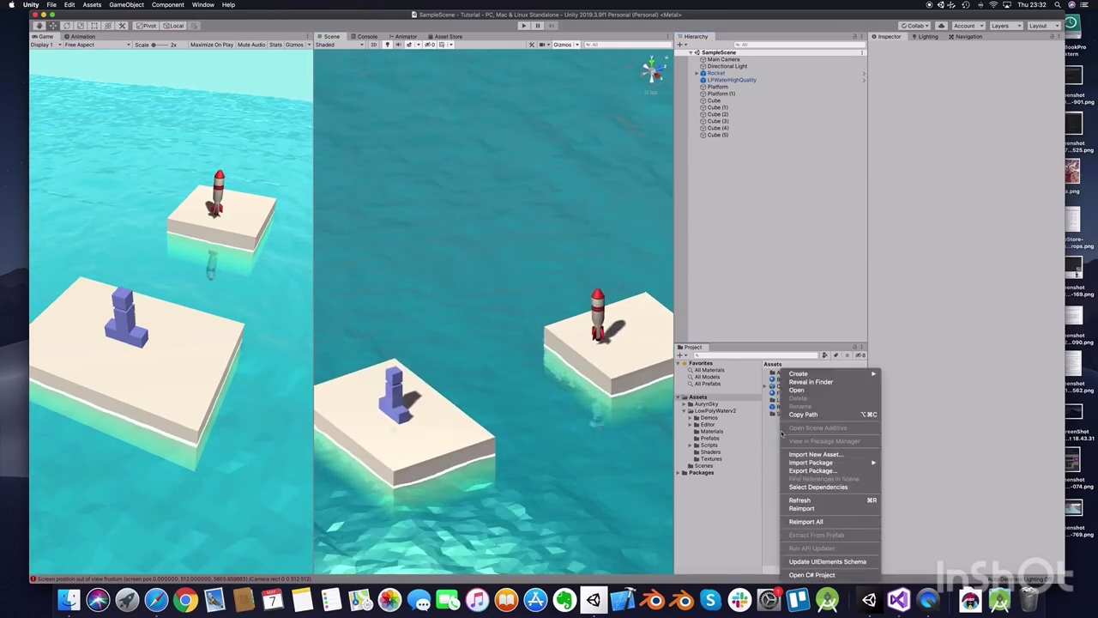
mouse_move(827, 375)
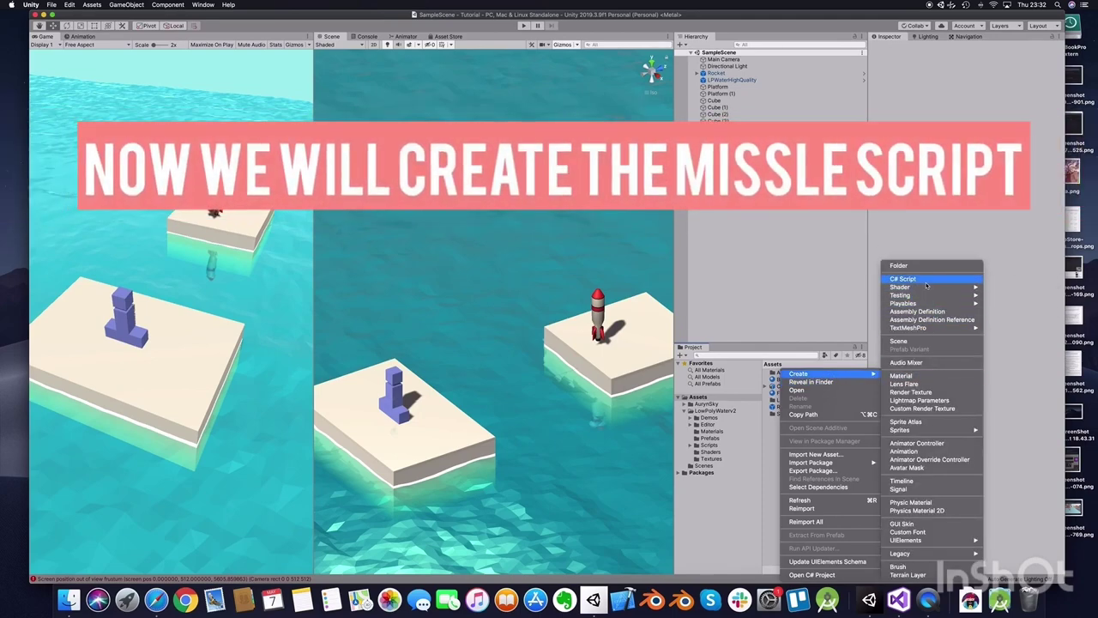
click(926, 282)
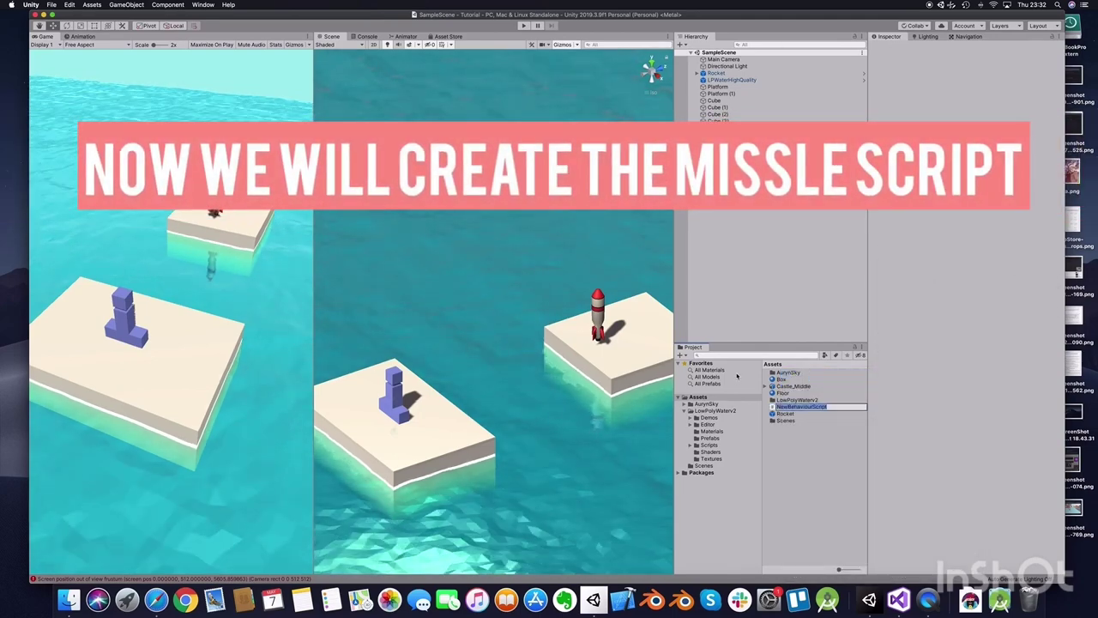
text(Missile)
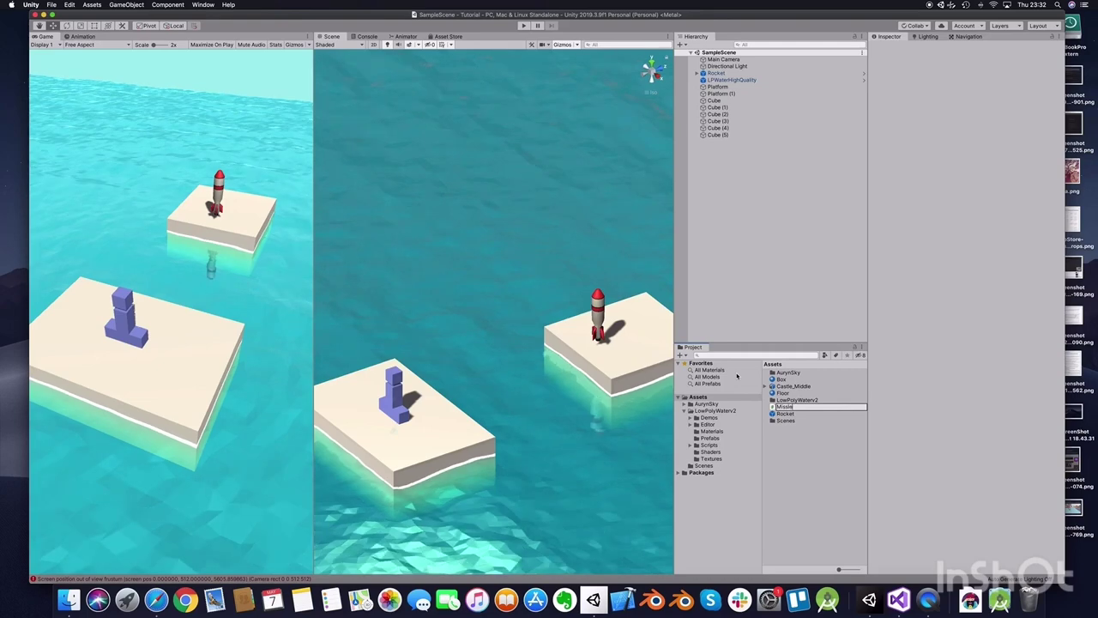
key(Return)
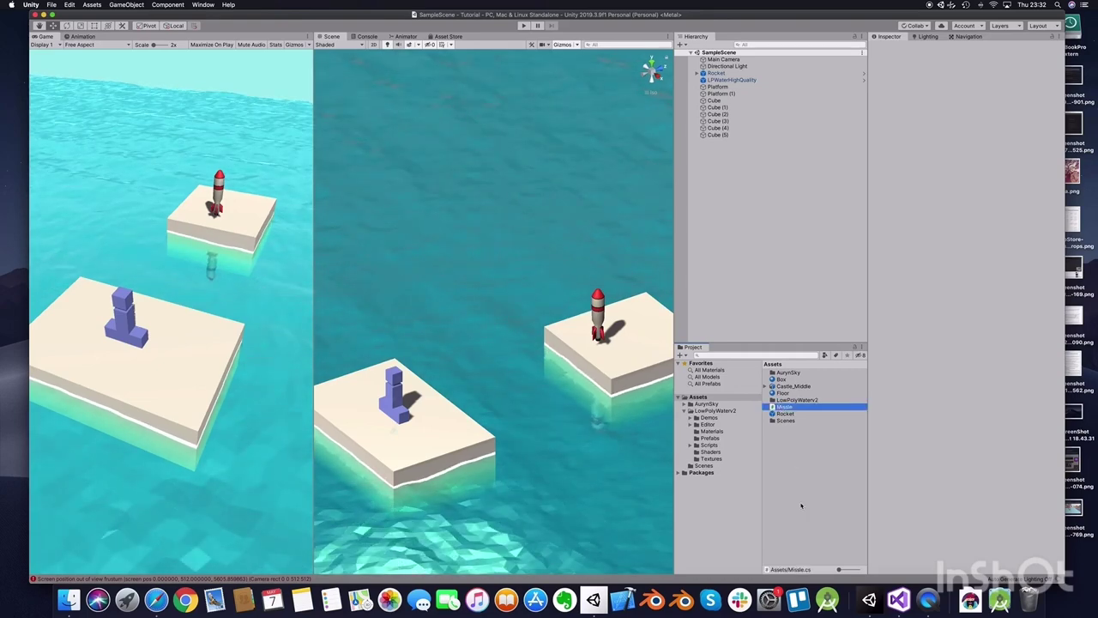
right_click(898, 598)
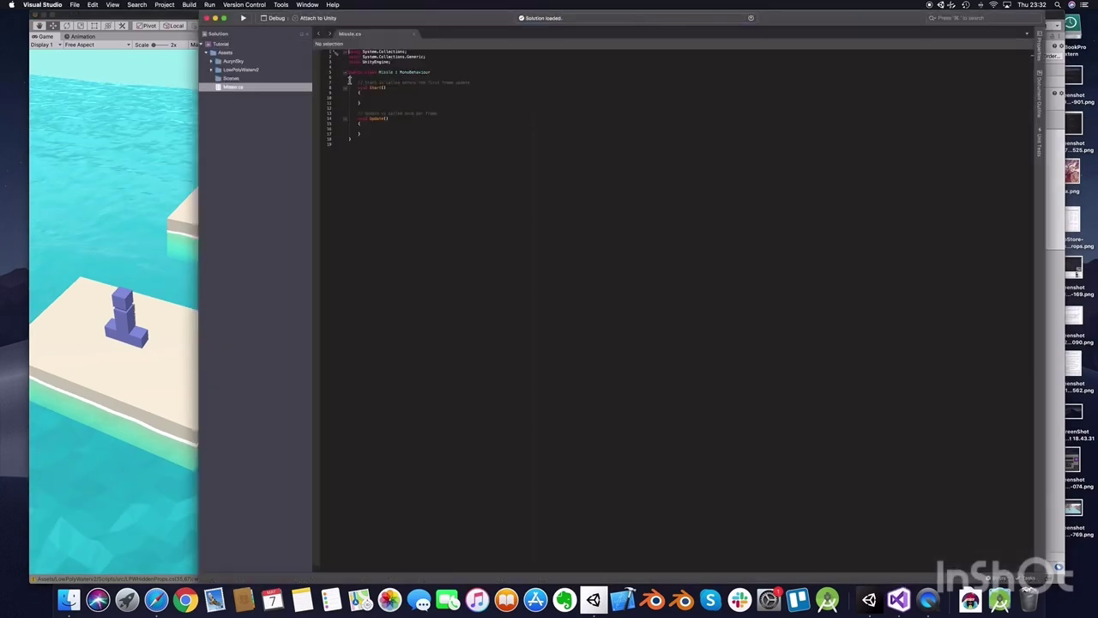
Add a [Header("Setup")] with public Transform RocketTarget and Rigidbody RocketRgb fields
click(350, 79)
key(Return)
key(Return)
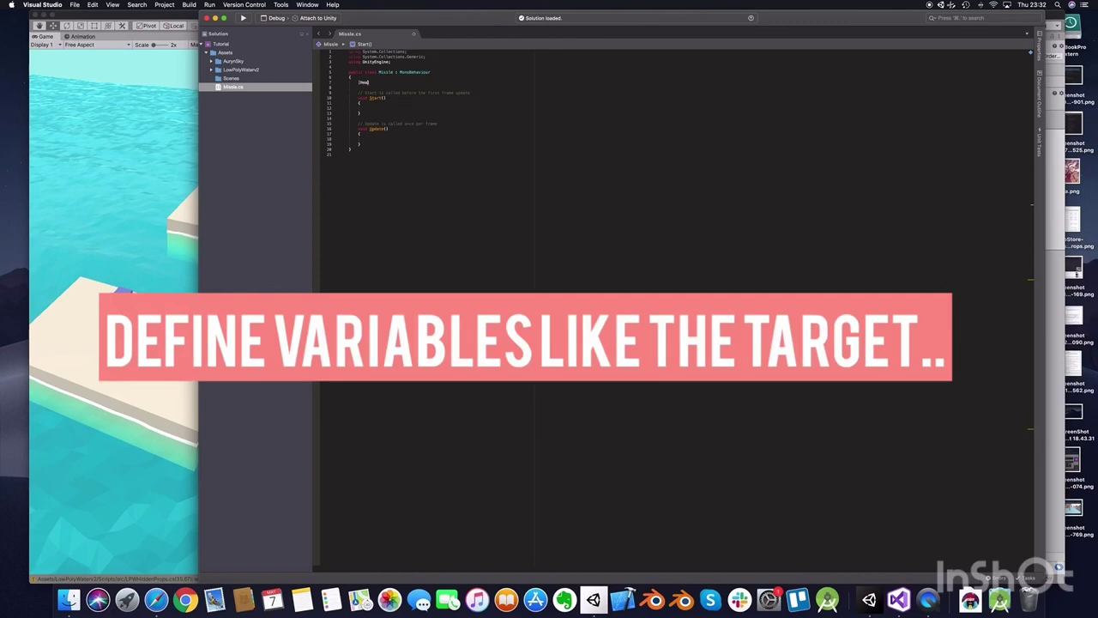
text([Header])
text(("Setup"))
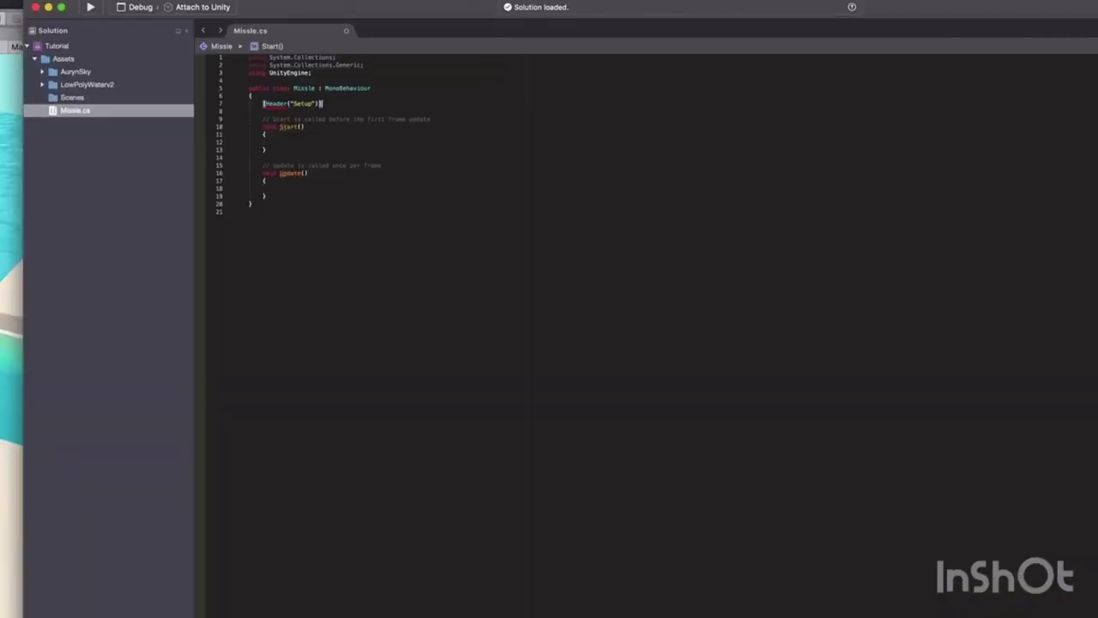
key(Return)
text(public Trans)
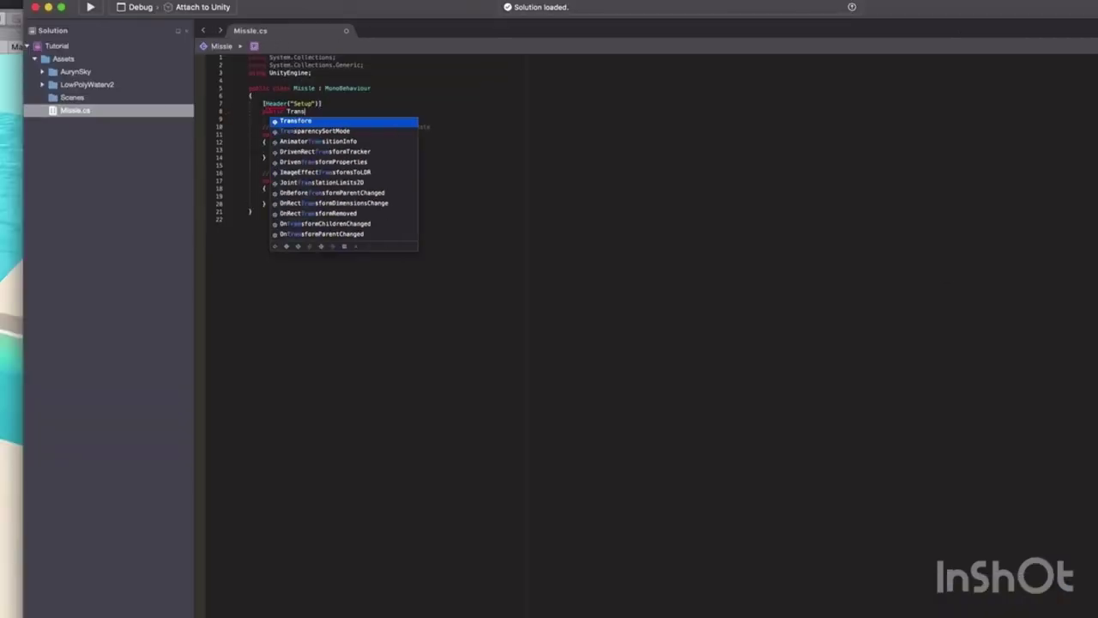
text(form RocketTarget;)
key(Return)
text(public Rig)
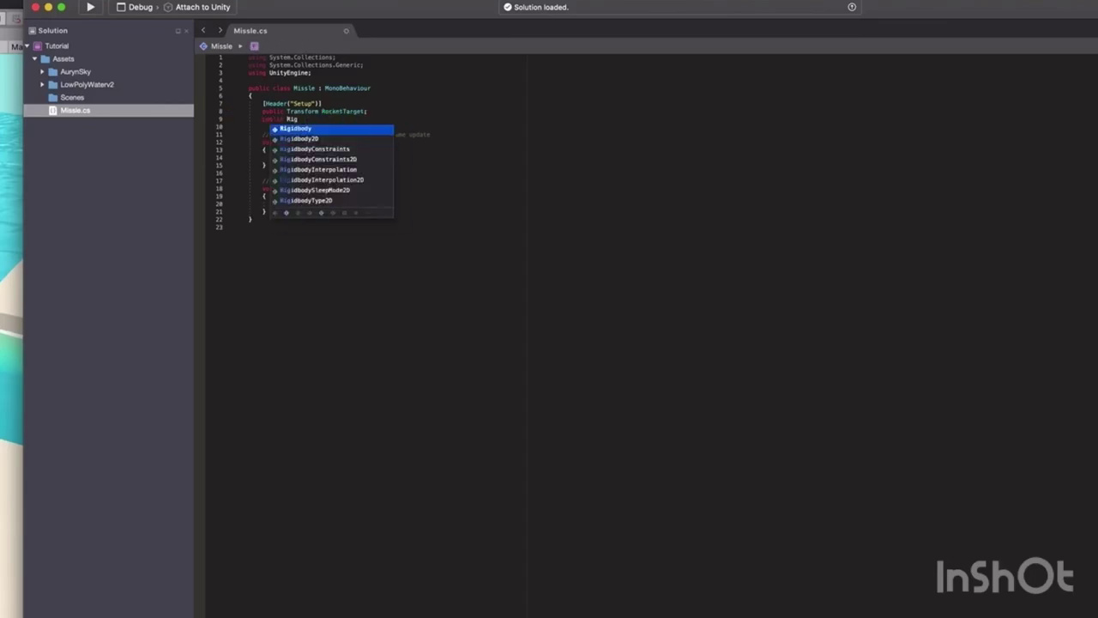
text(idbody RocketRgb;)
key(Return)
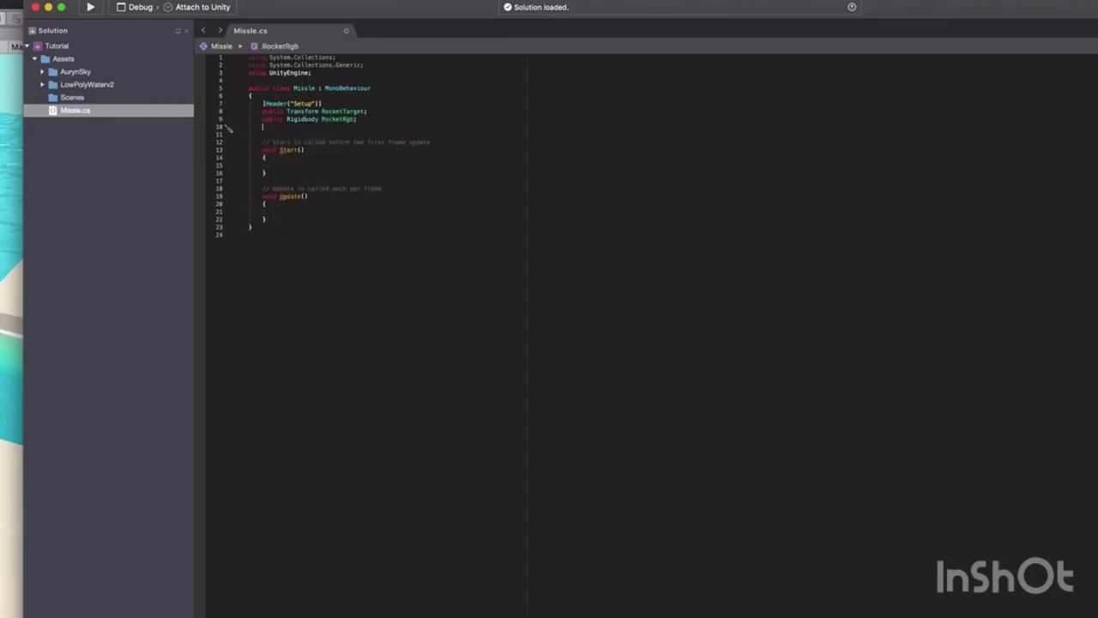
Declare public floats turnSpeed = 1f and rocketFlySpeed = 10f, plus private Transform rocketLocalTrans
key(Return)
text(public float )
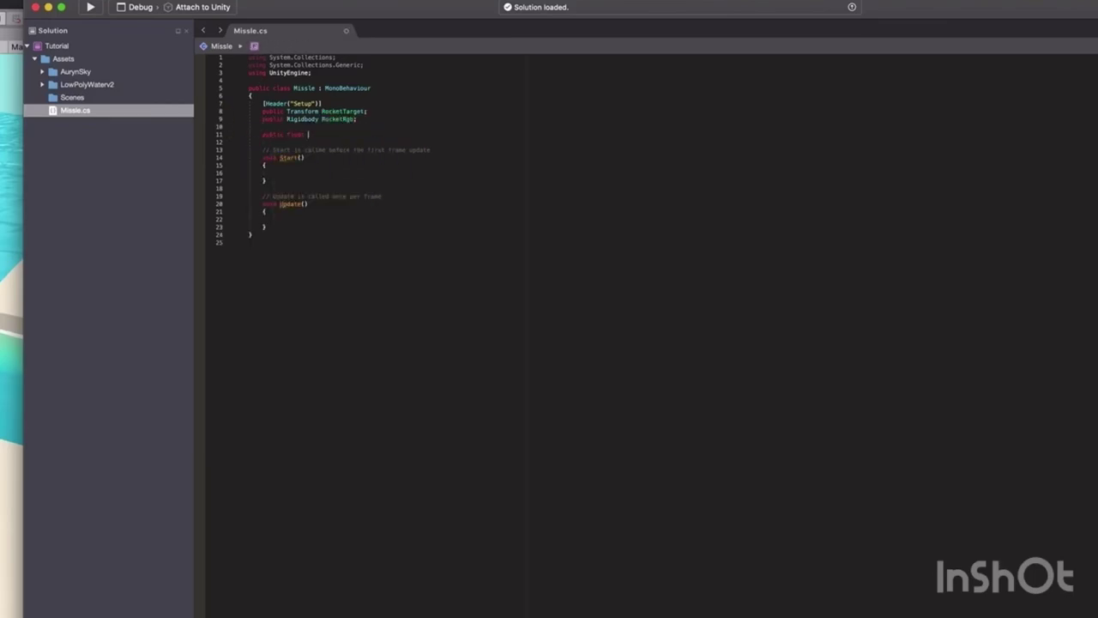
text(turnSpeed = 17;)
key(Return)
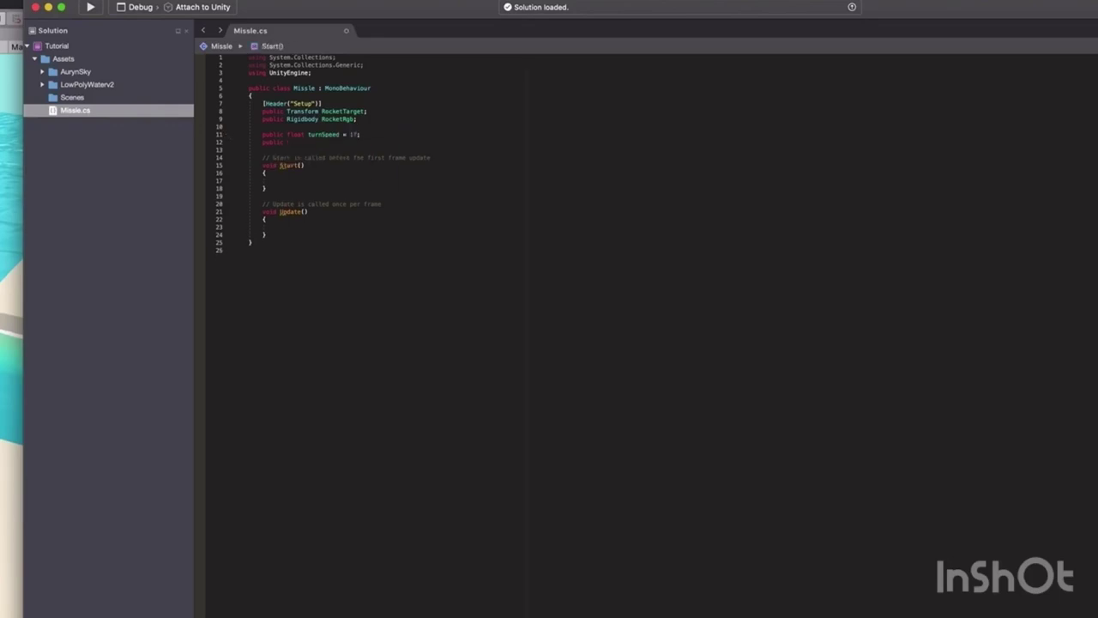
text(public float rocketFlySpeed = 10f;)
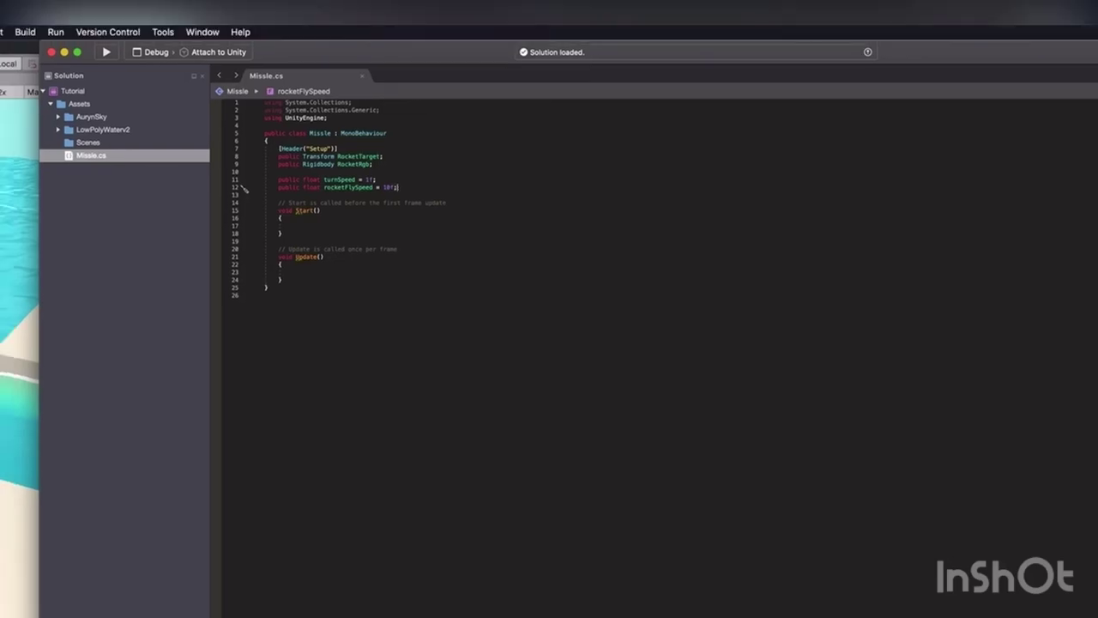
key(Return)
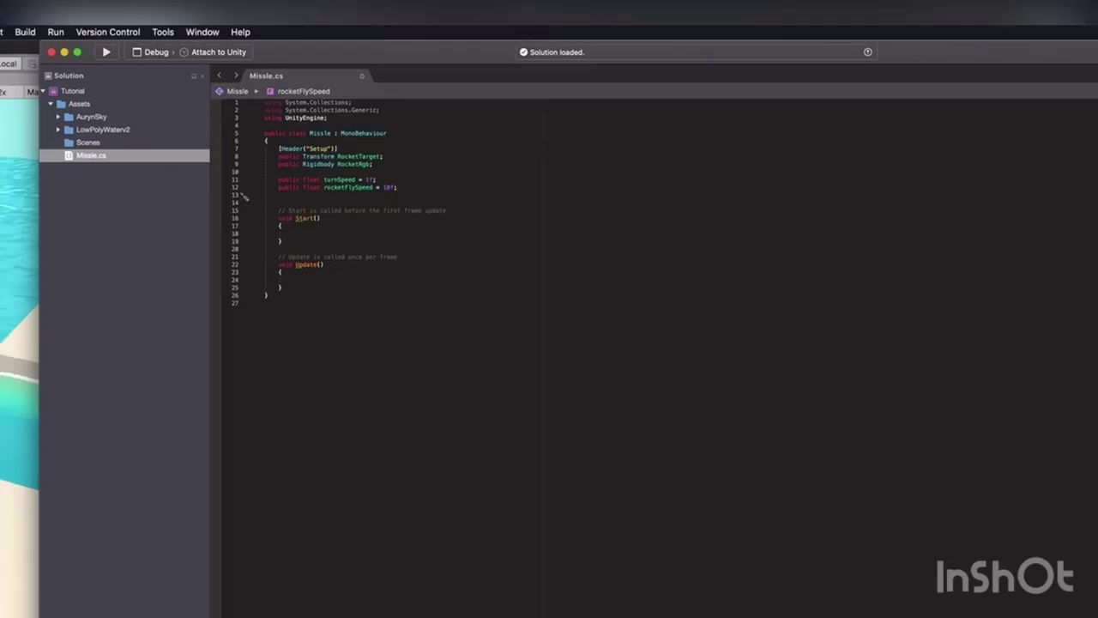
key(Return)
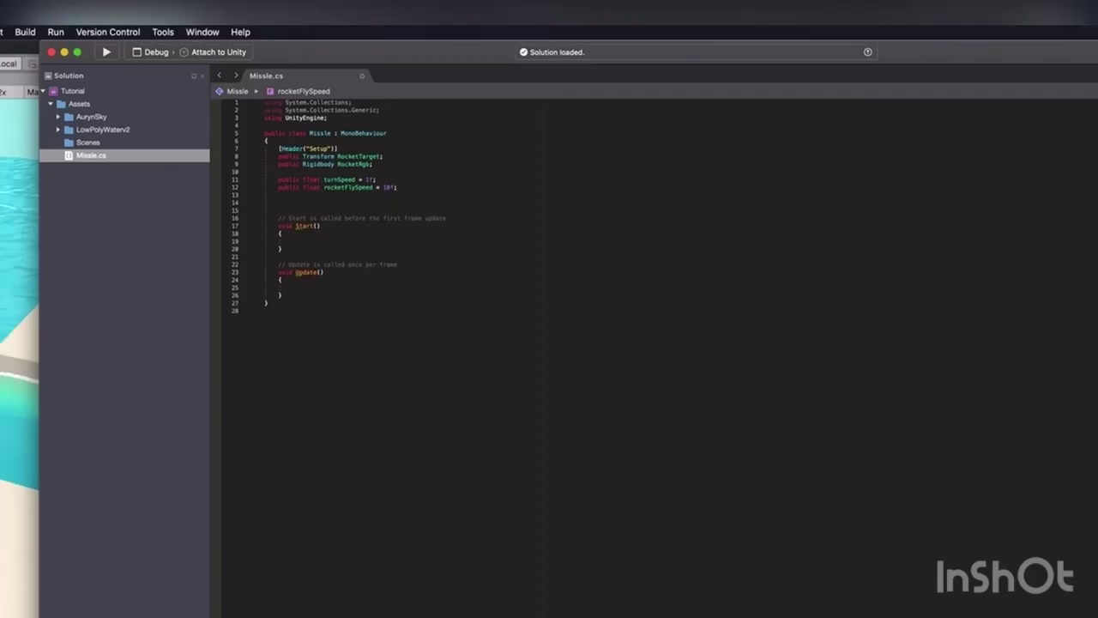
text(private )
text(Trans)
key(Return)
text(rocketLocalTra)
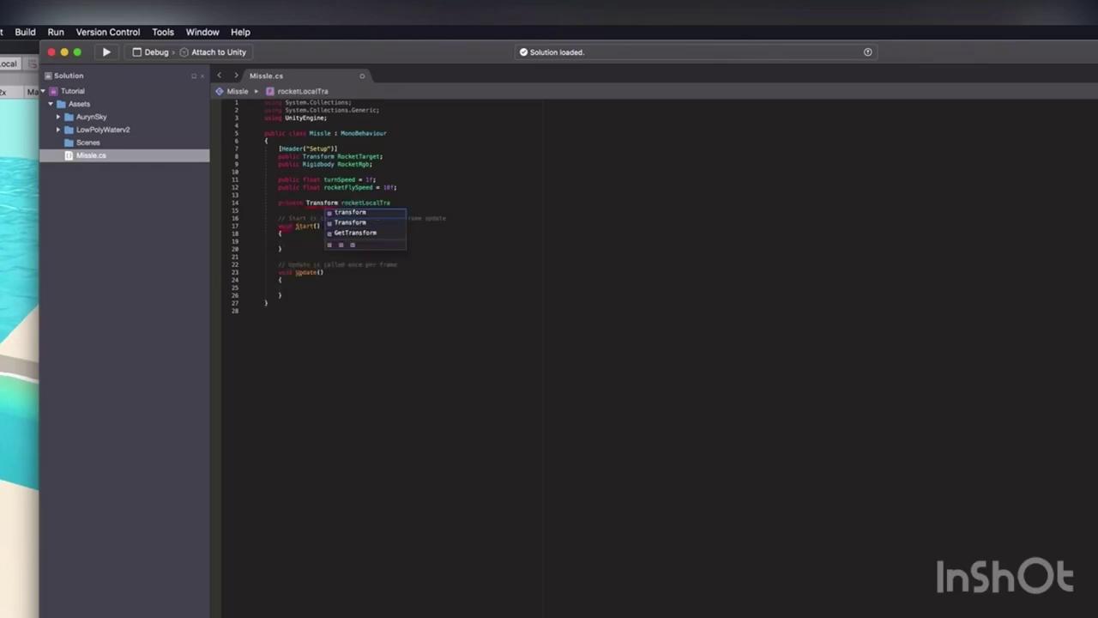
text(ns;)
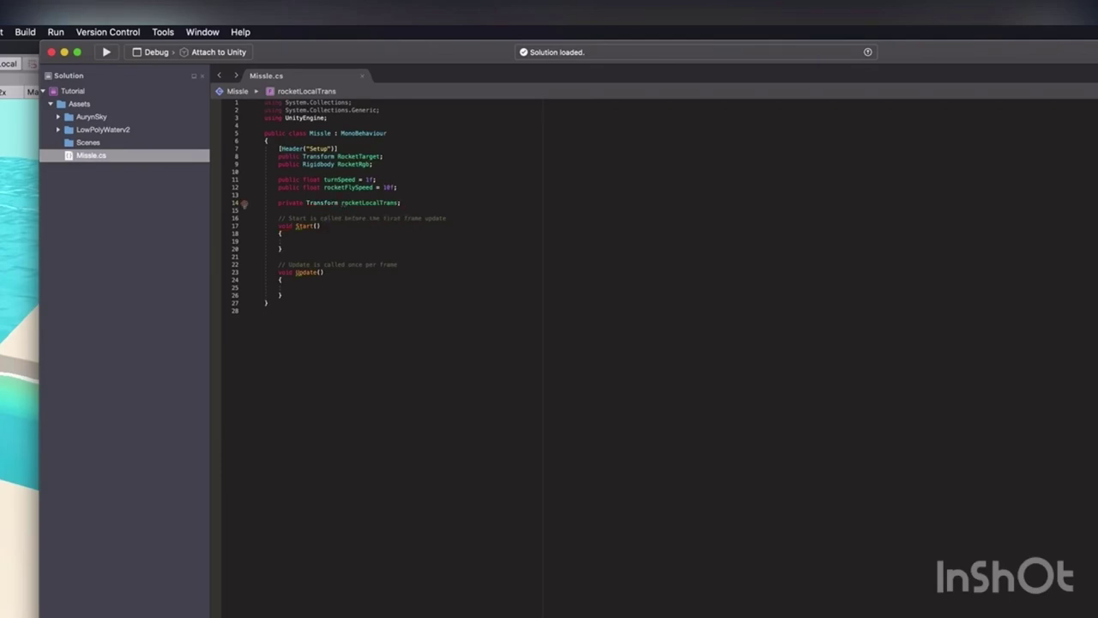
click(309, 241)
In Start, log a Debug.Log warning when RocketTarget is missing
text(if()
text(!Rocke)
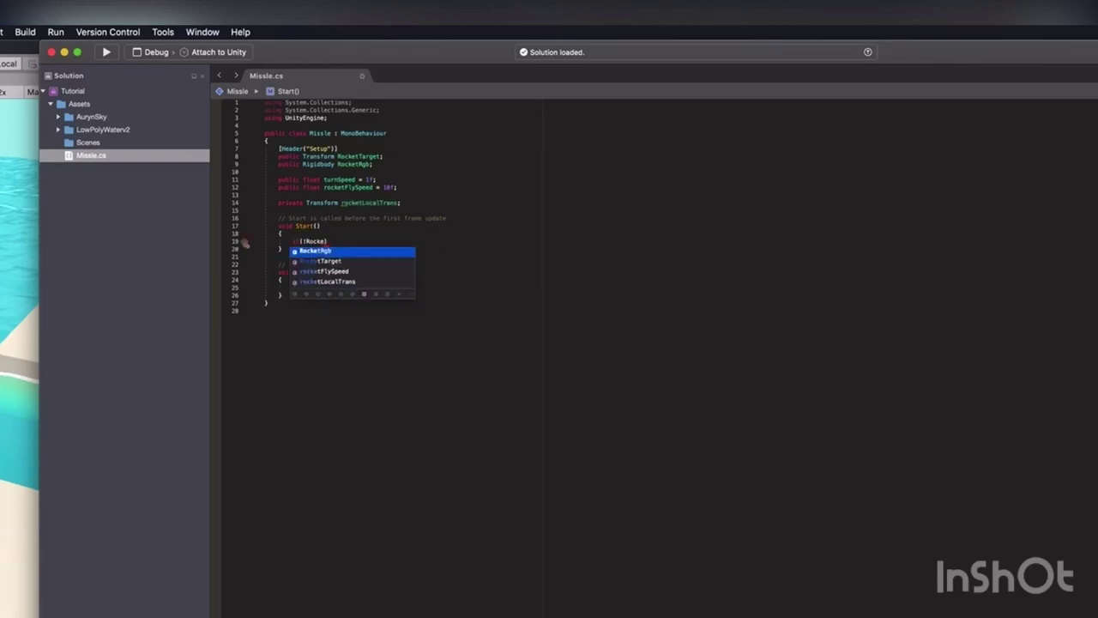
text(tT)
key(Return)
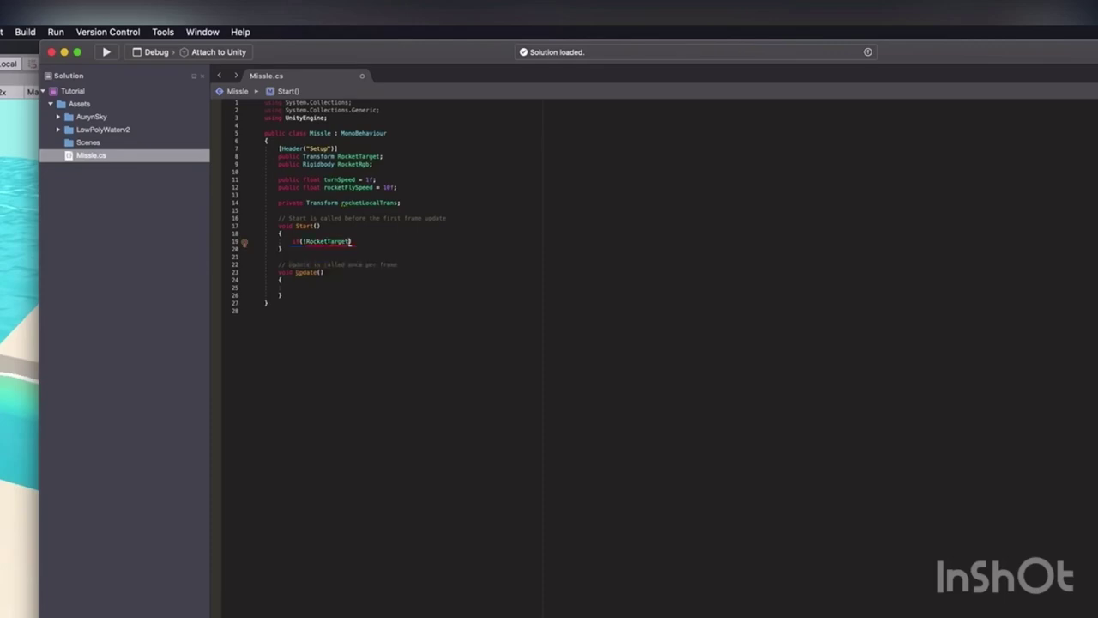
key(Return)
text(Debug)
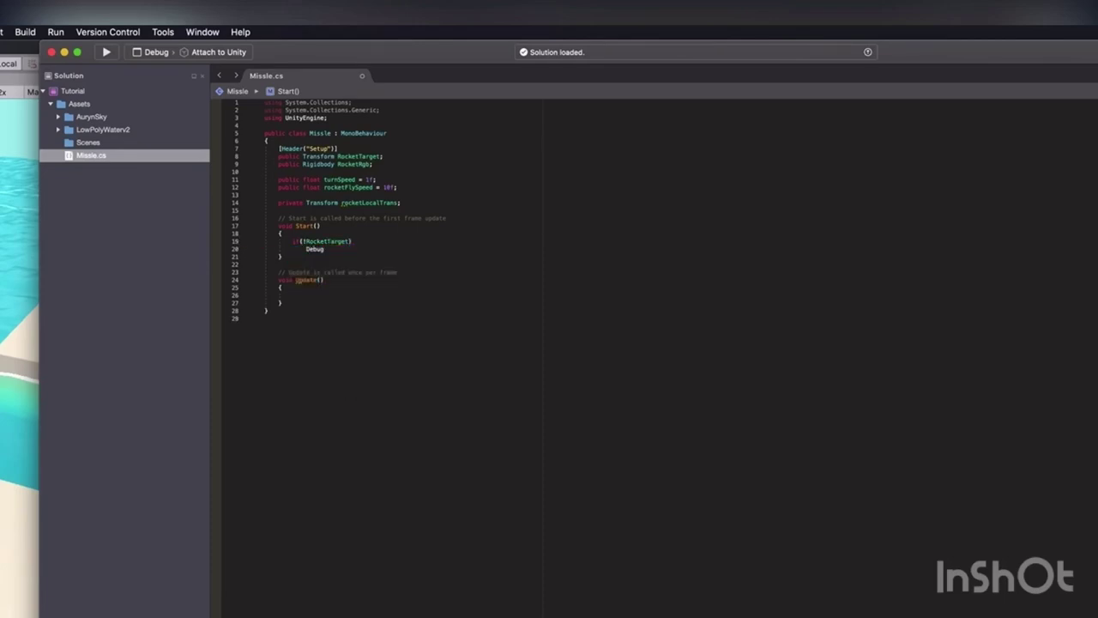
text(.Log("Please set the Rocket Target)
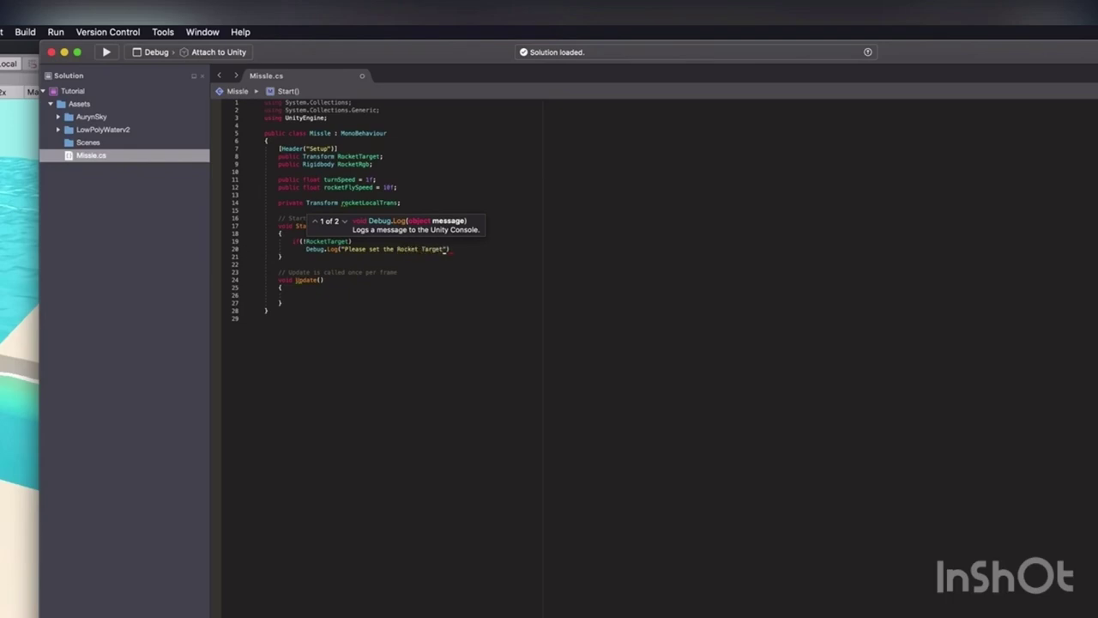
text();)
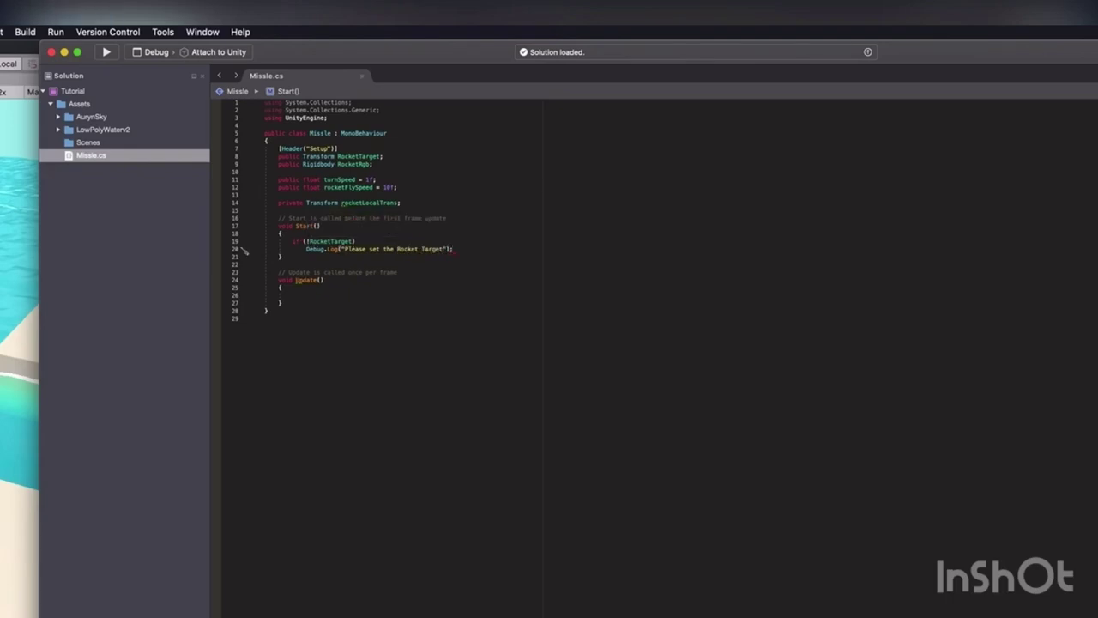
key(Return)
key(Return)
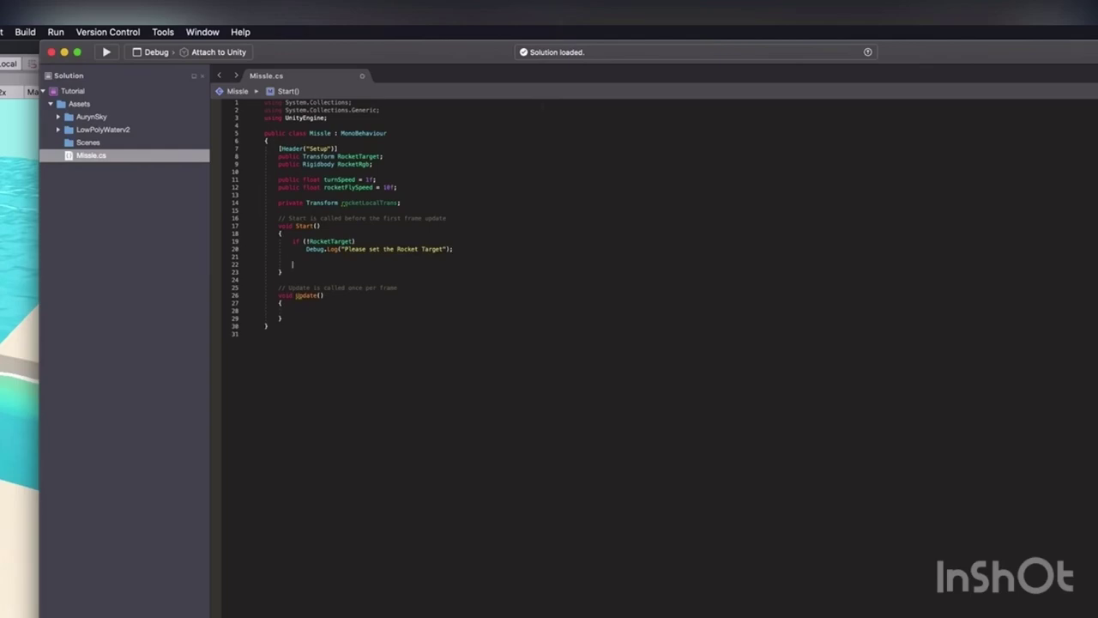
Cache rocketLocalTrans = GetComponent<Transform>() in Start and delete the empty Update method
text(rocke)
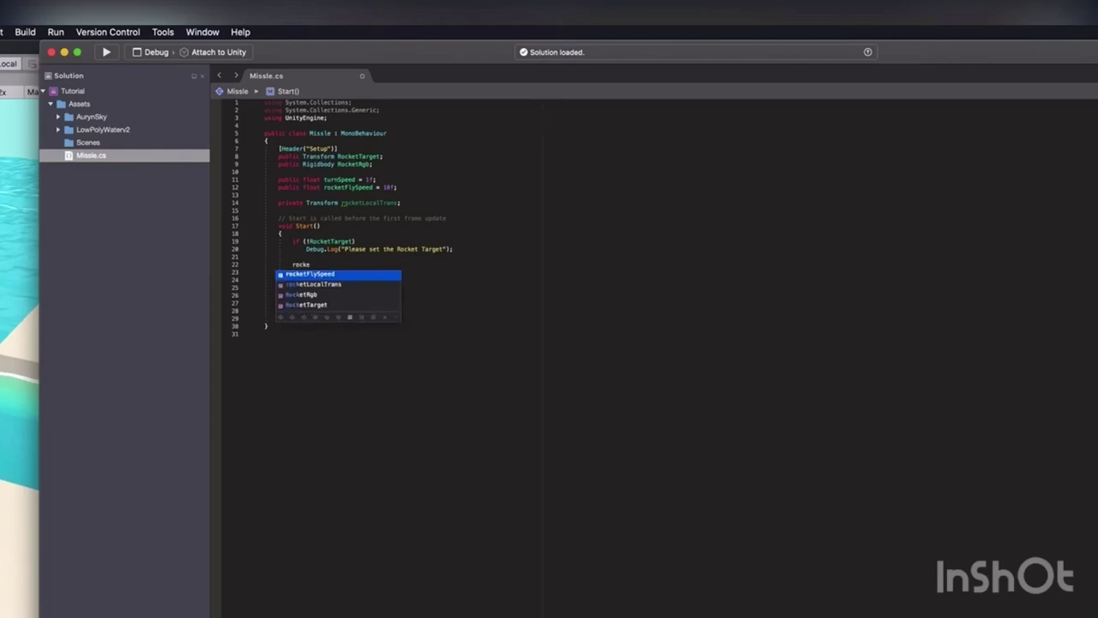
text(tlocalTrans)
key(Return)
text(=)
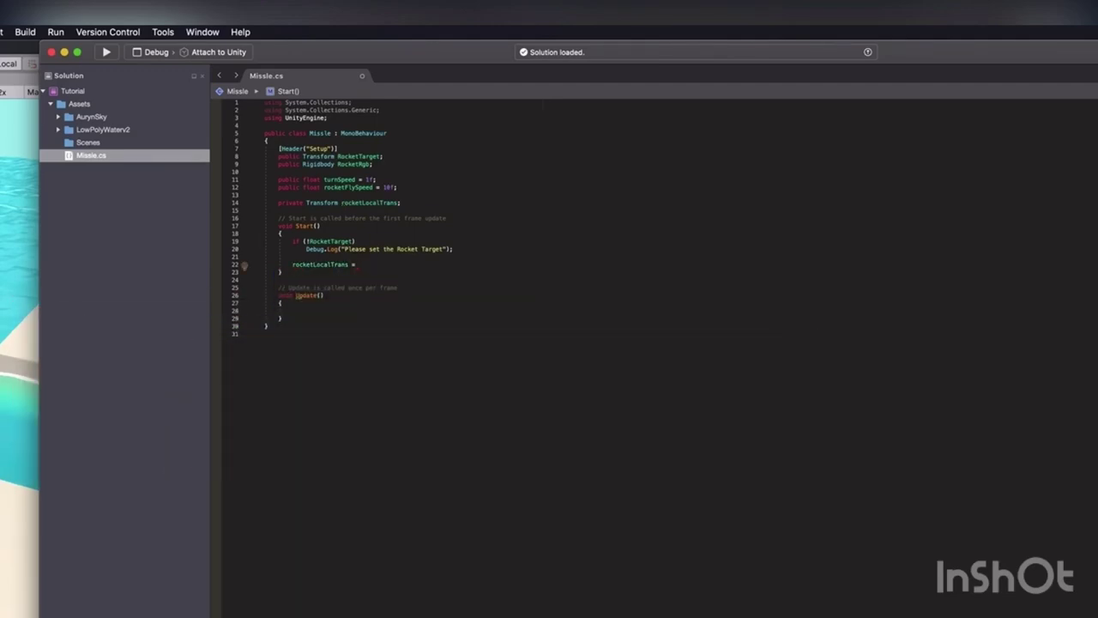
text( getcom)
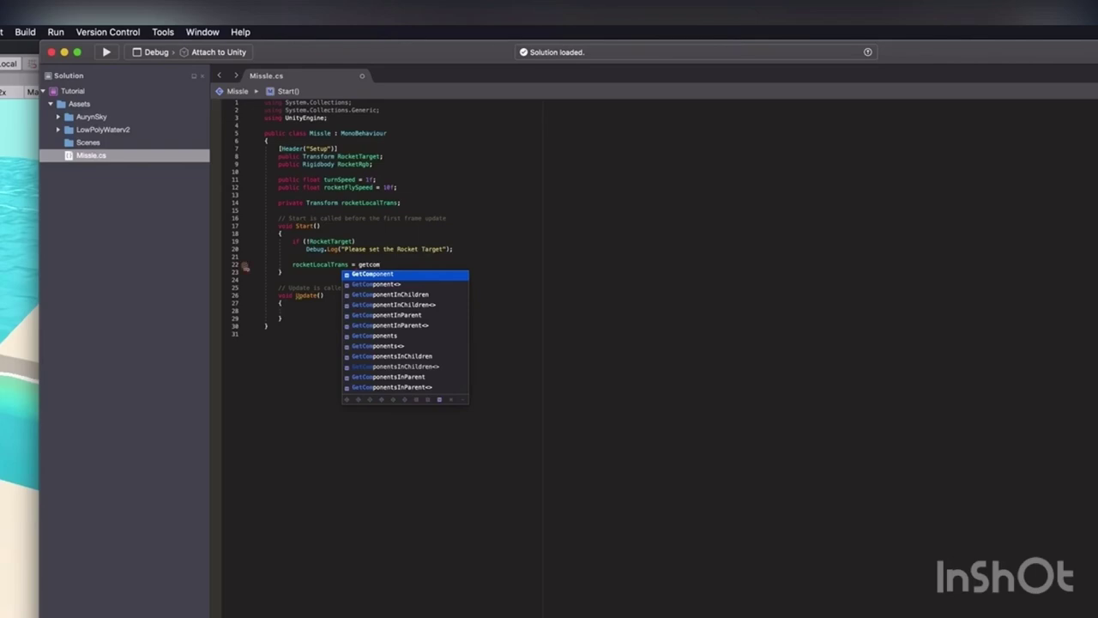
key(Return)
text(<Trans)
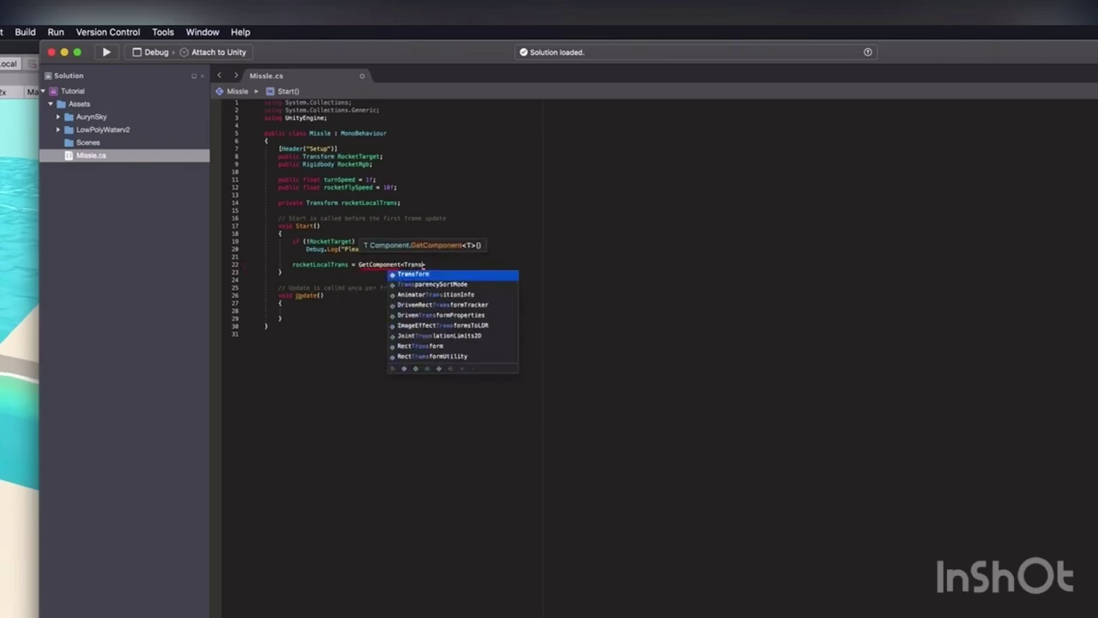
key(Return)
text(();)
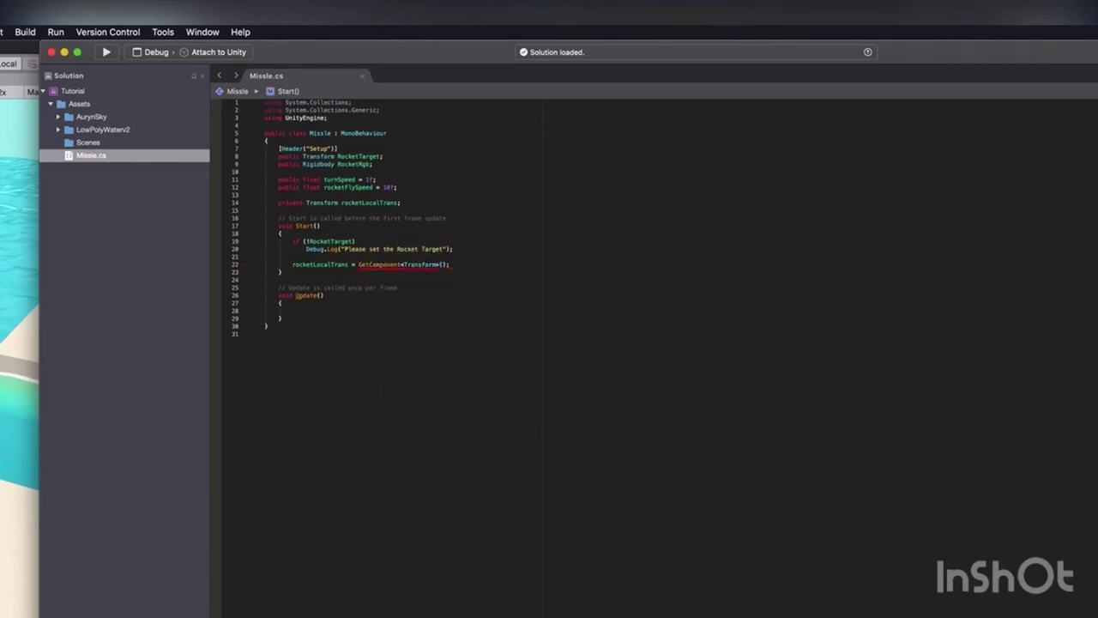
drag(285, 319, 221, 294)
key(BackSpace)
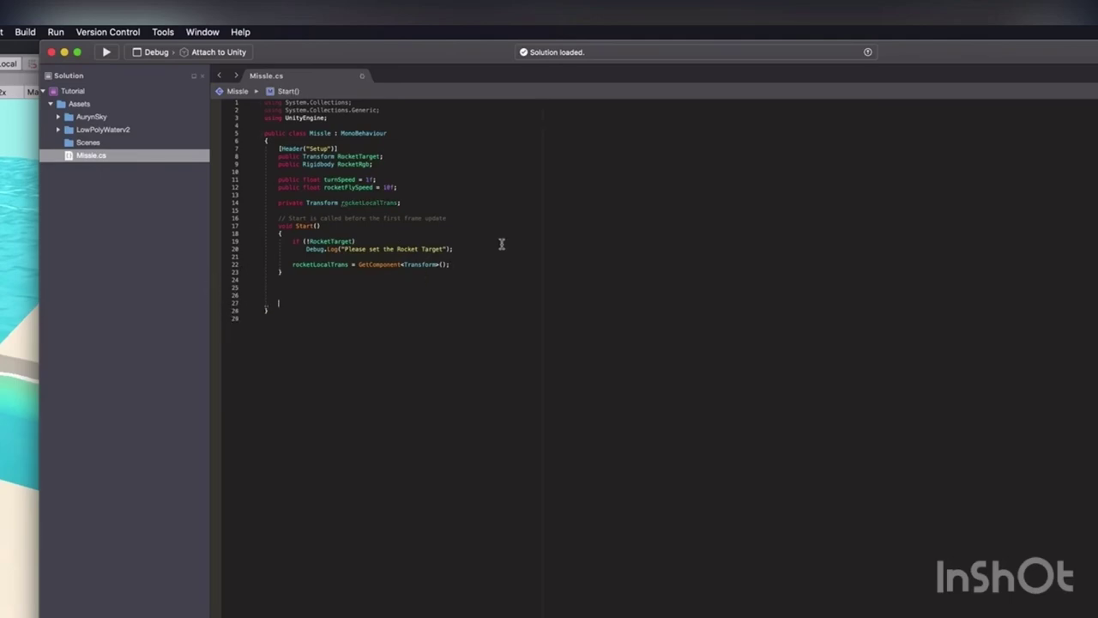
Insert a FixedUpdate method that returns early when RocketRgb is not set
text(fix)
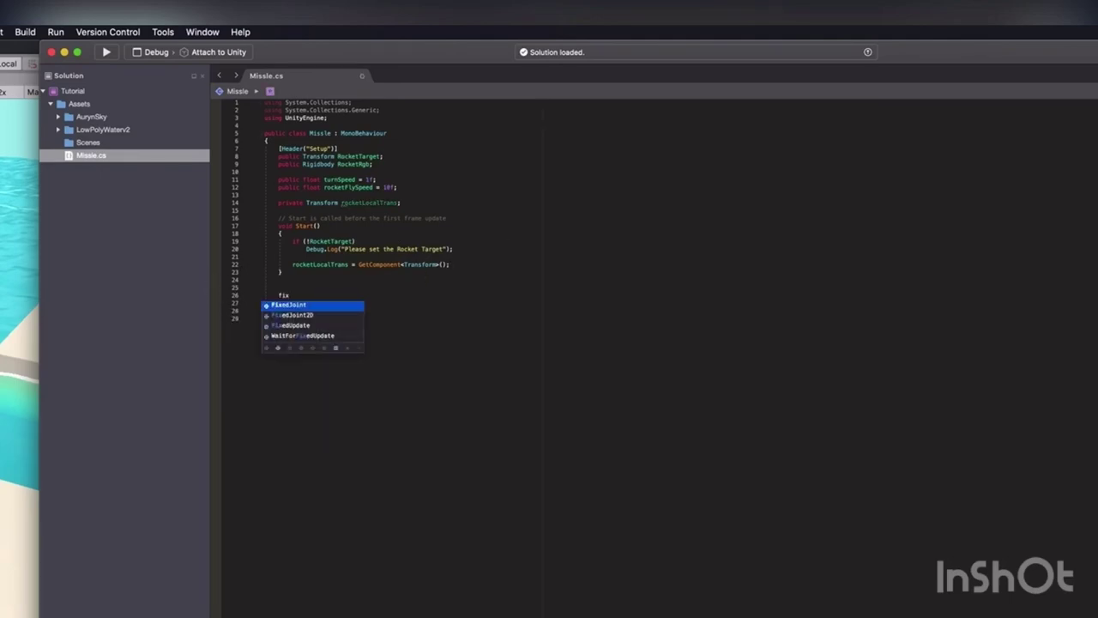
key(Down)
key(Down)
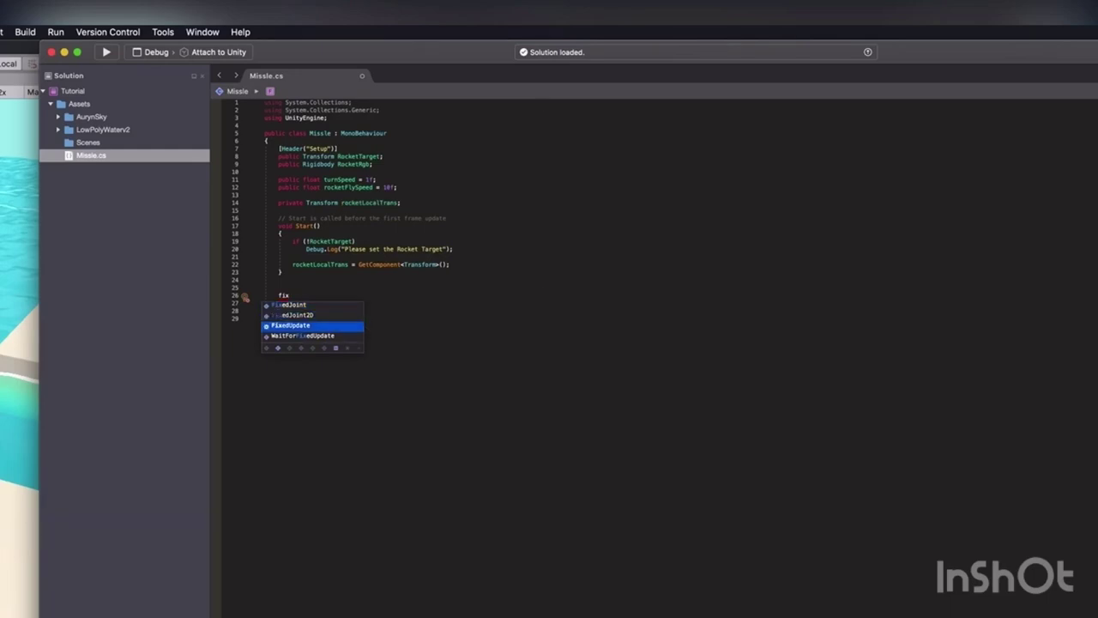
key(Return)
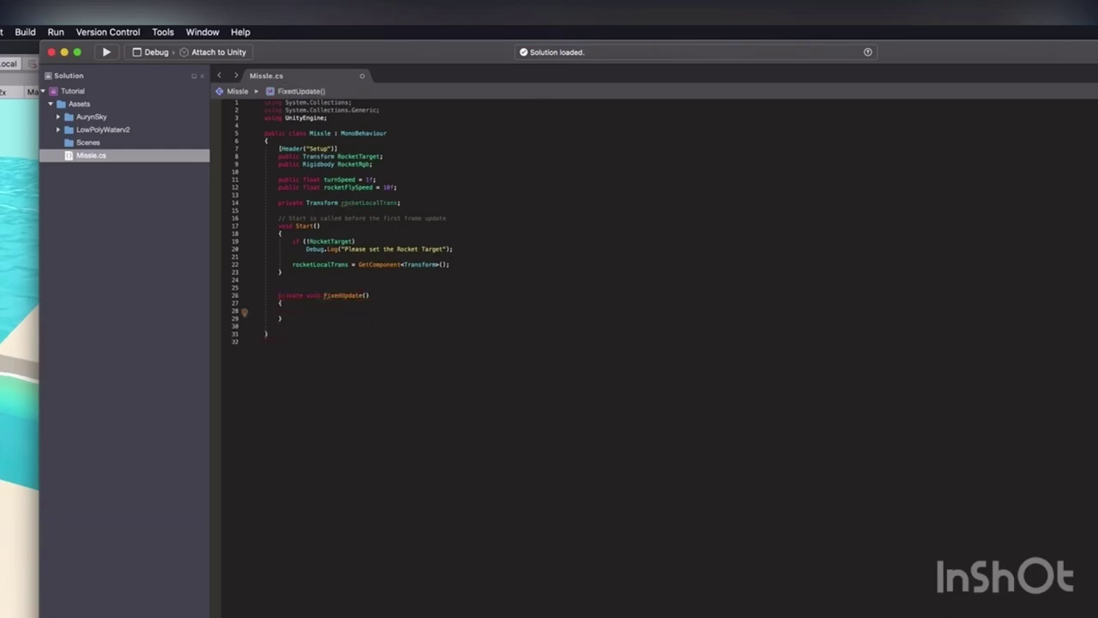
text(if()
text(!r)
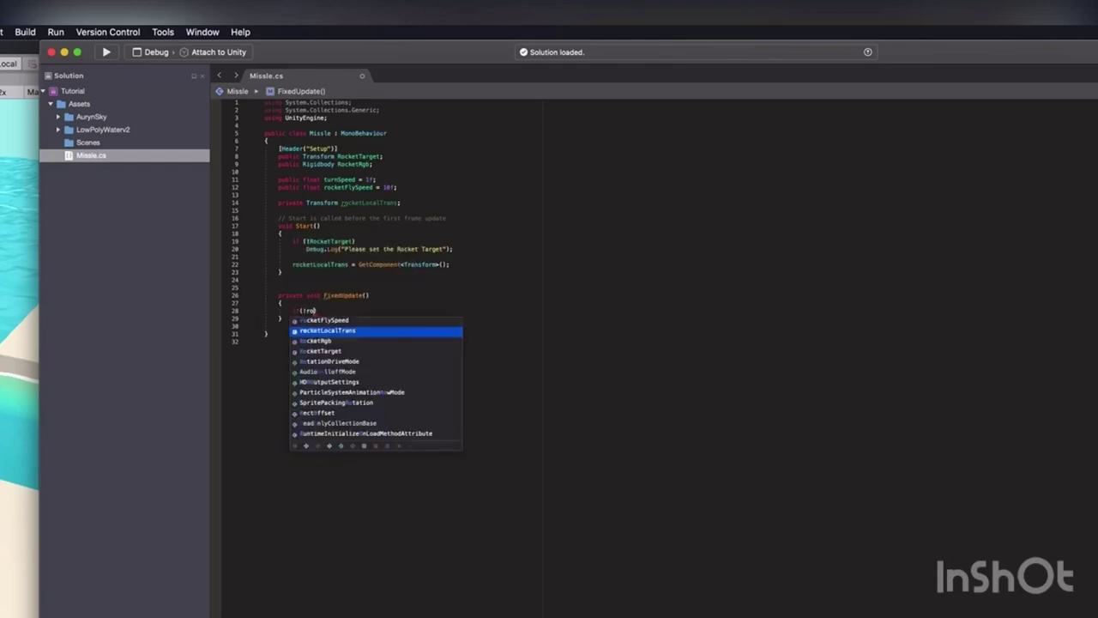
text(ocket)
text(g)
key(Return)
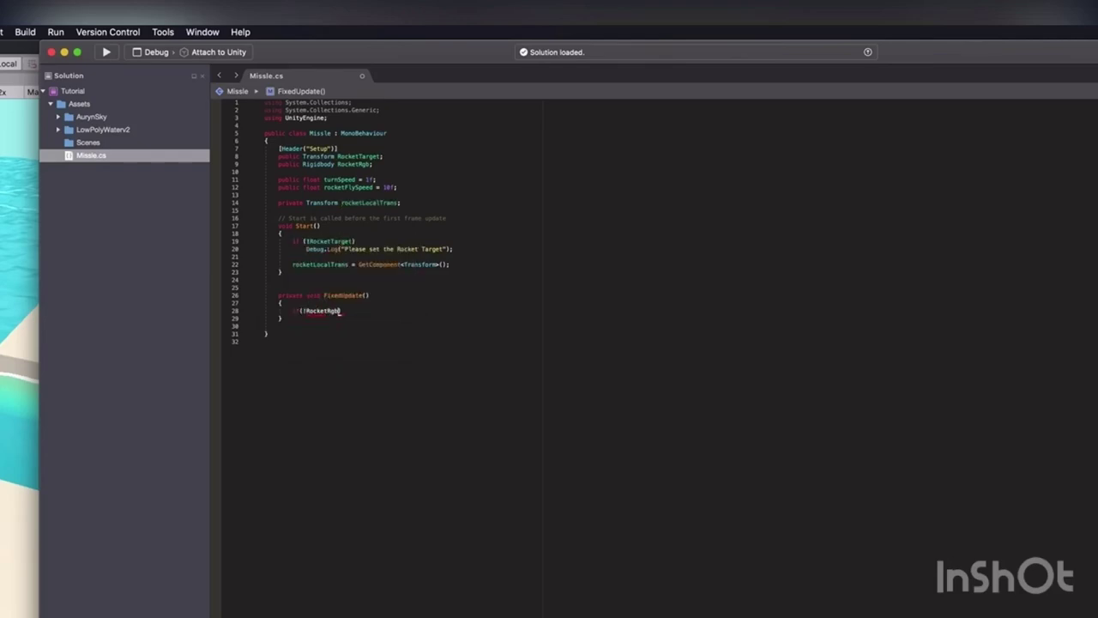
text())
text(return;)
text() //If we have not set the Rigidbody, do nothing..)
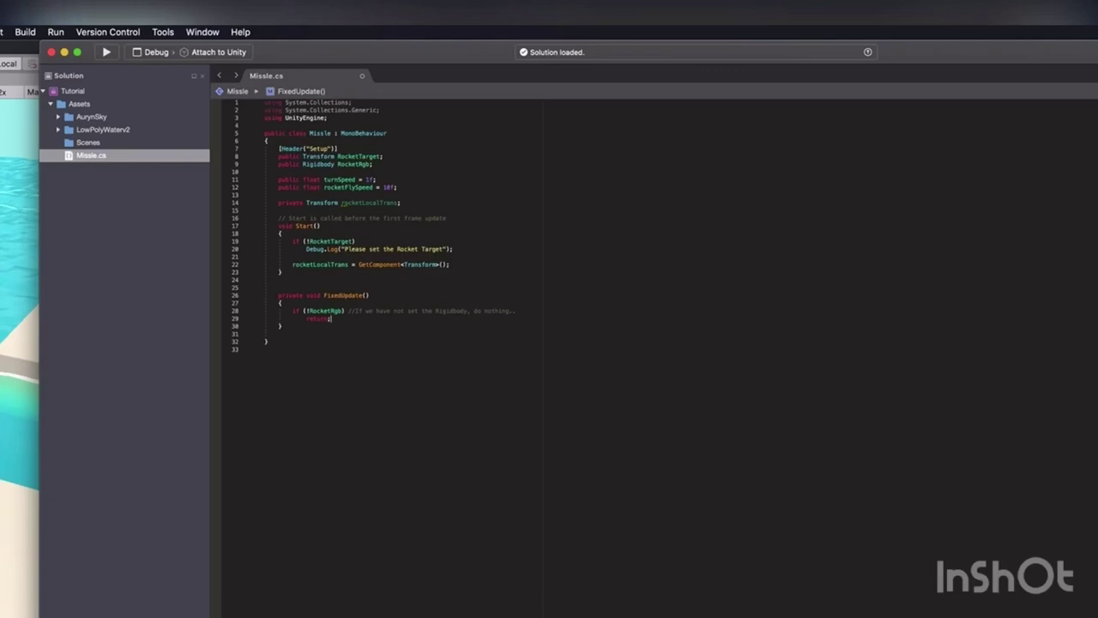
key(alt+shift+Left)
key(Return)
Set RocketRgb.velocity = rocketLocalTrans.forward * rocketFlySpeed and add a 'Turn the' comment
text(ocket)
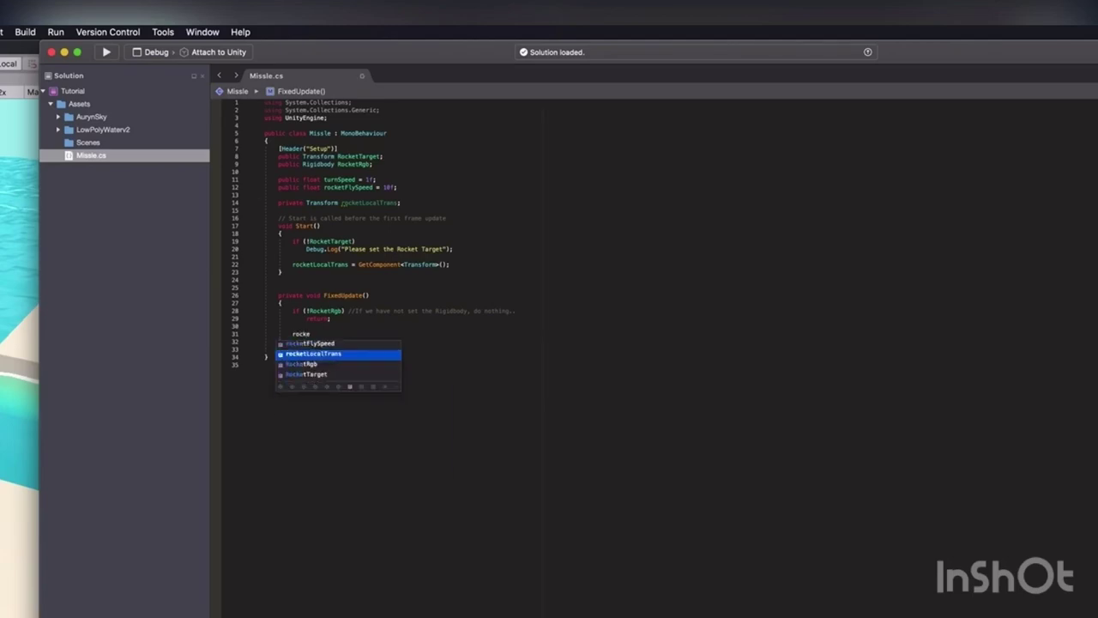
text(Rgb.velocity = )
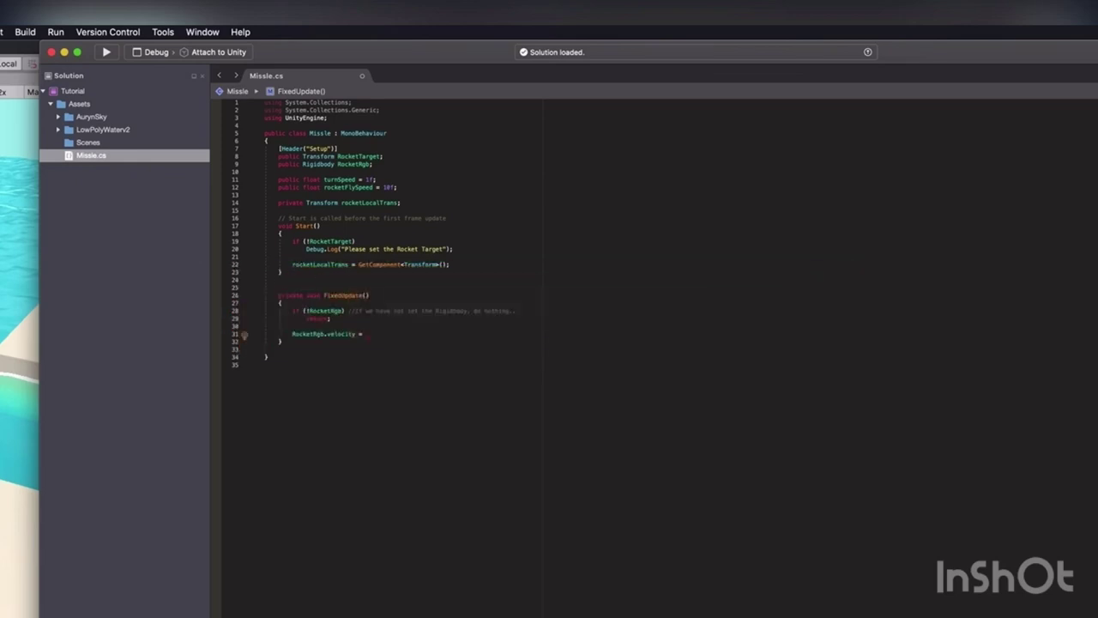
text(rocket)
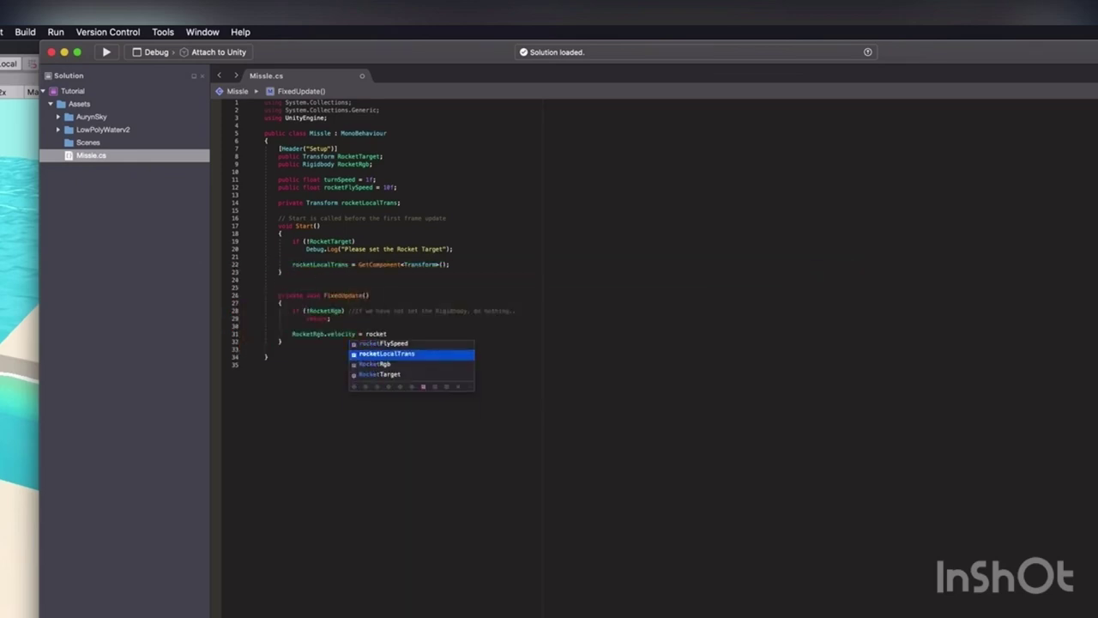
text(l)
key(Return)
text(.)
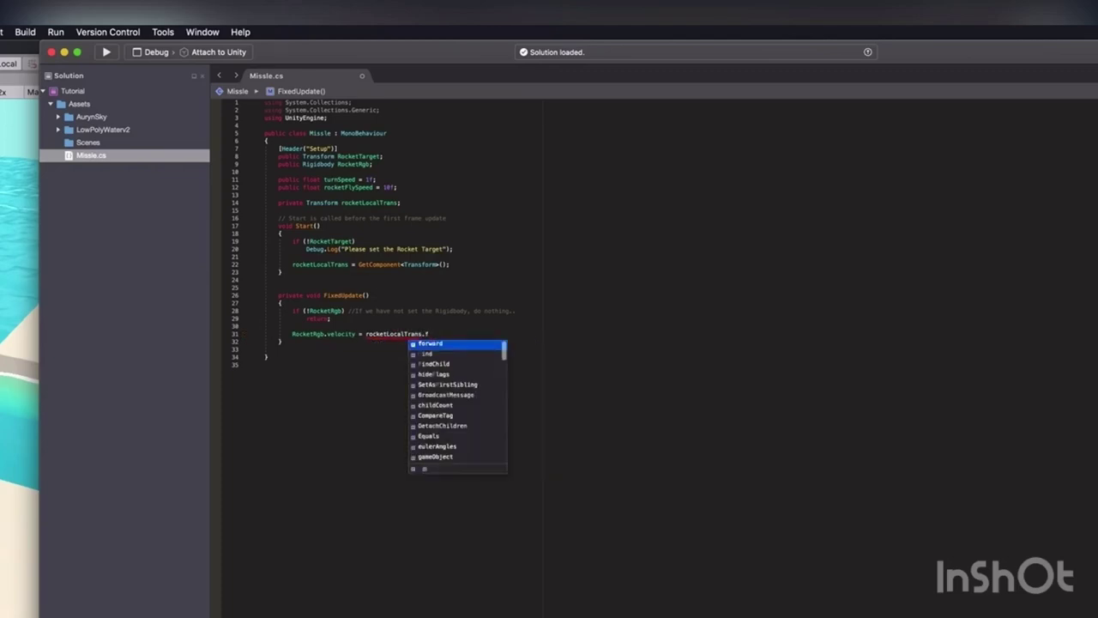
text(forward * )
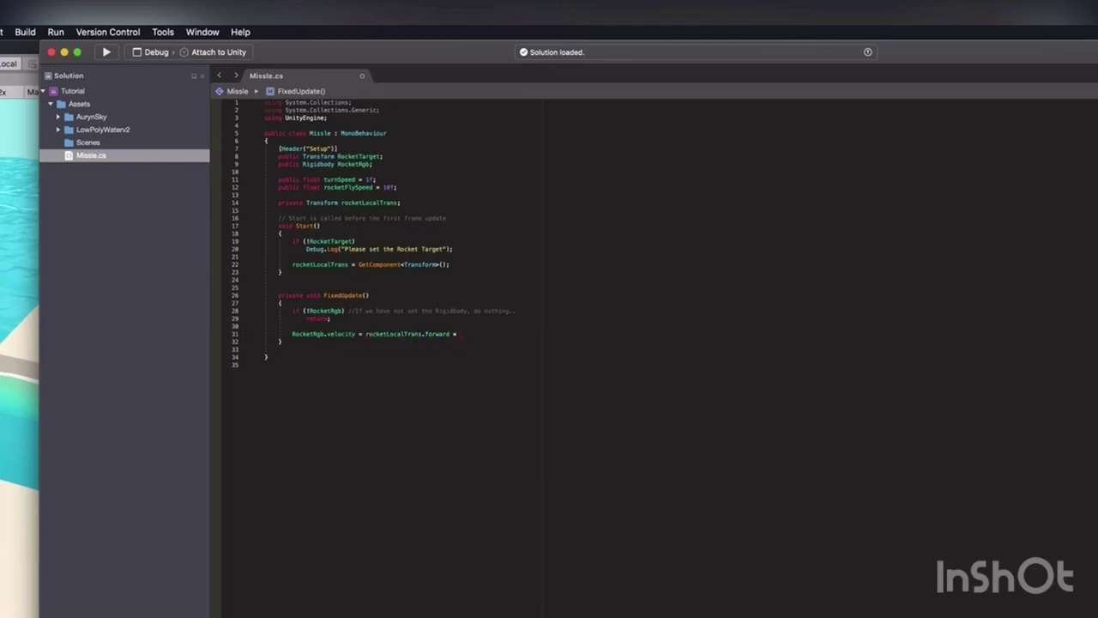
text(rocketspe)
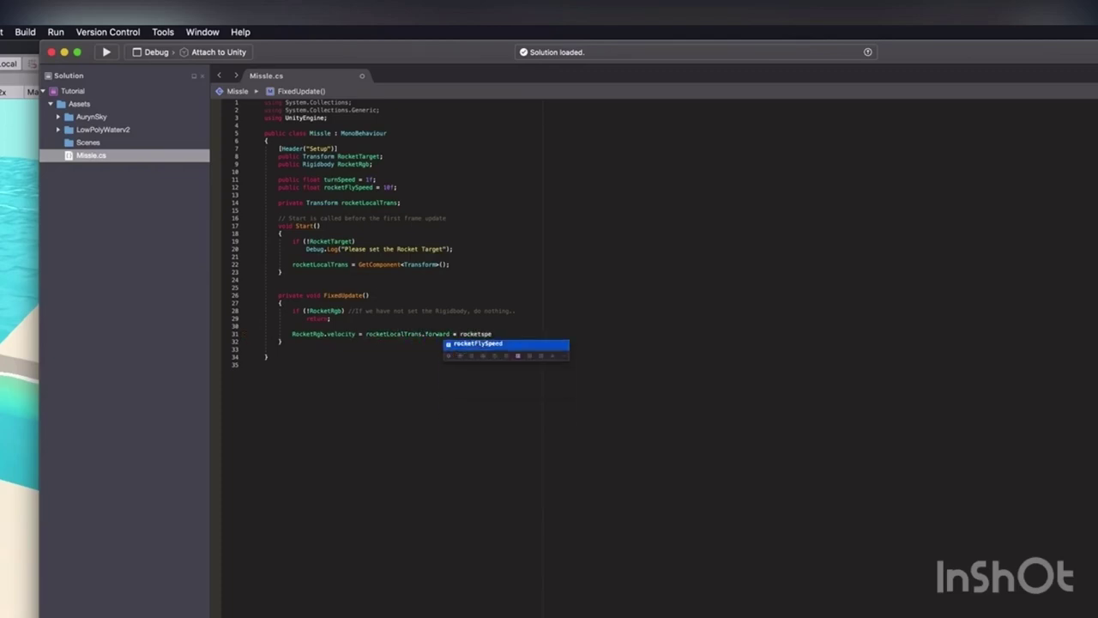
key(Return)
text(;)
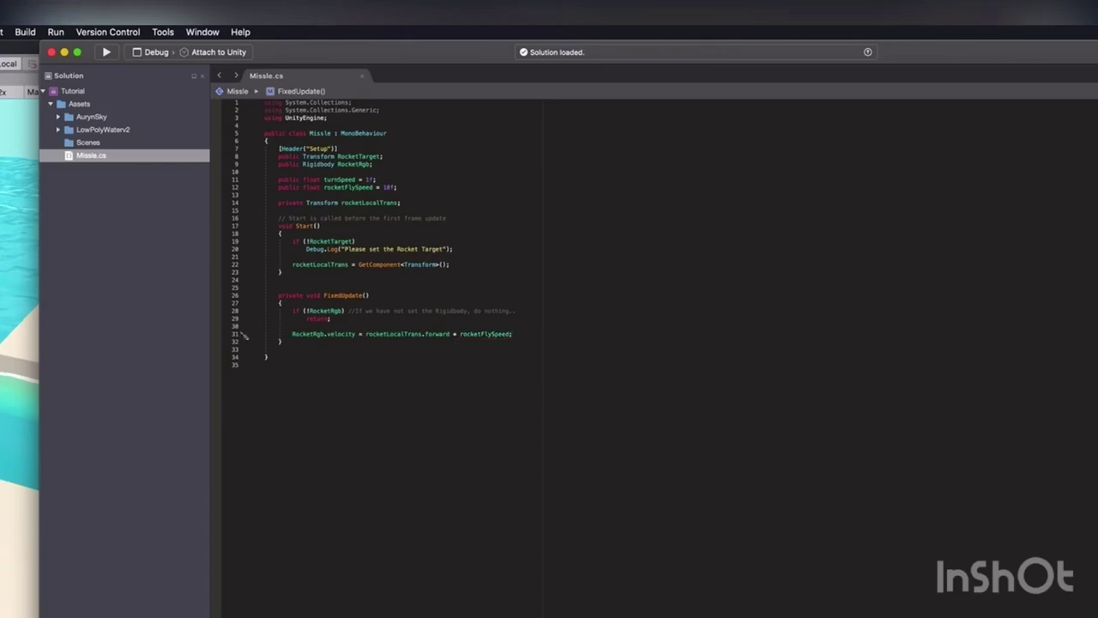
key(Return)
key(Return)
text(Turn the)
key(Return)
Start var rocketTargetRot = Quaternion.LookRotation( with a rocketLocalTrans.position argument
text(ar rocketTargetRot)
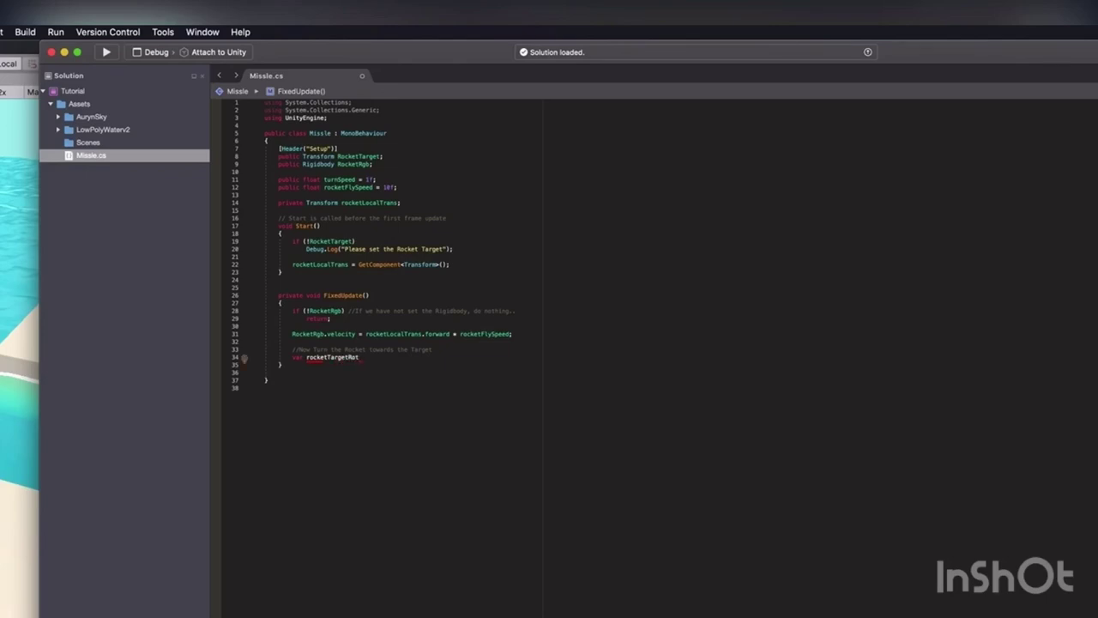
text( = Qua)
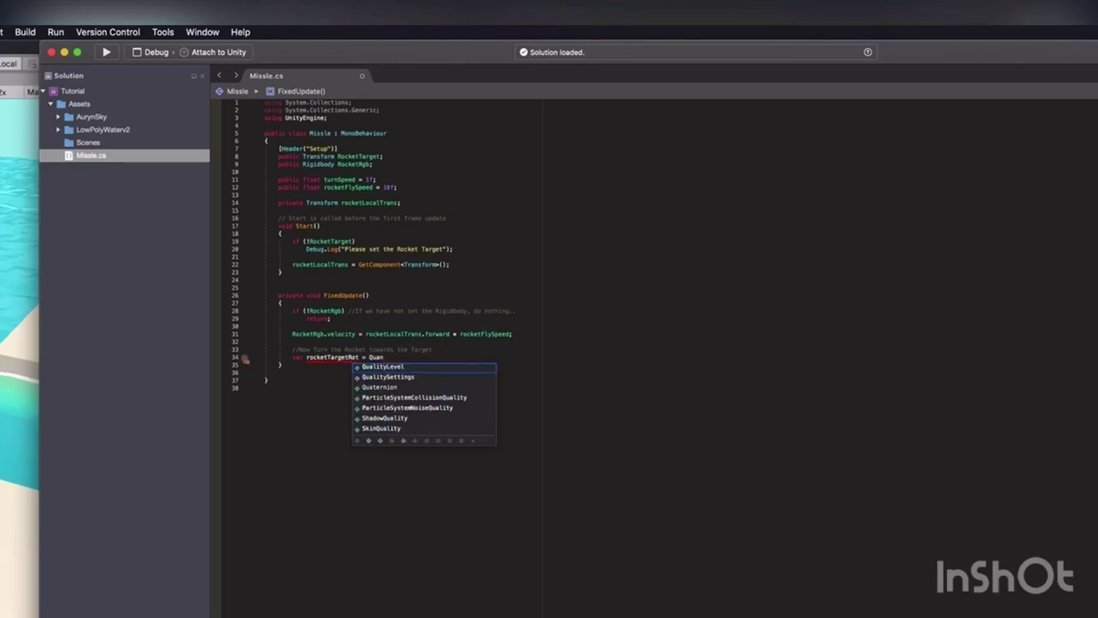
key(BackSpace)
key(Down)
key(Down)
key(Return)
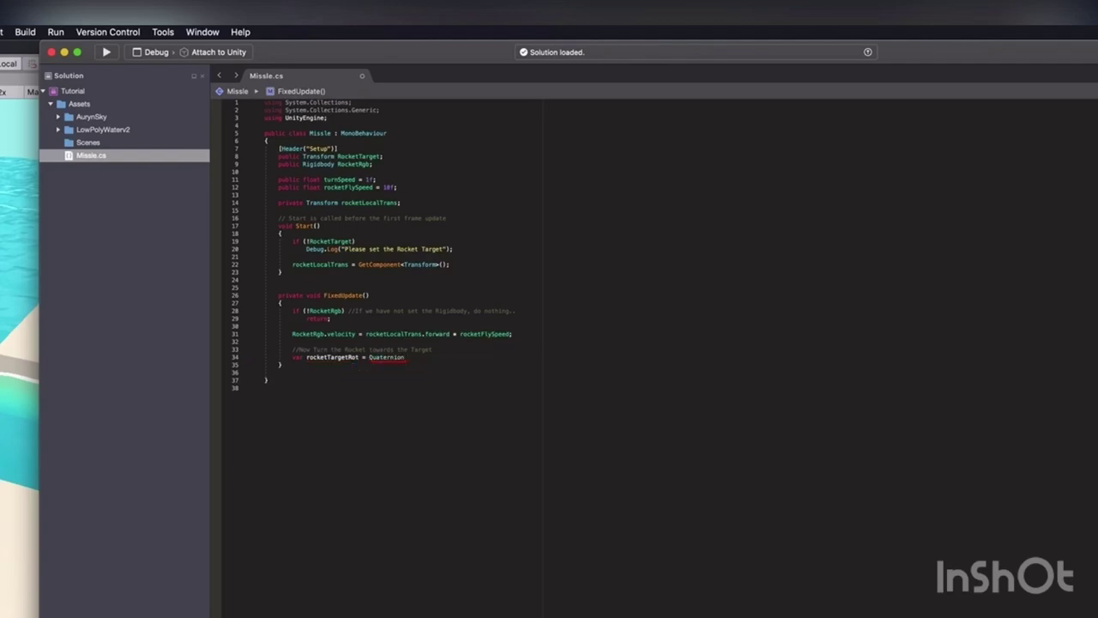
text(.)
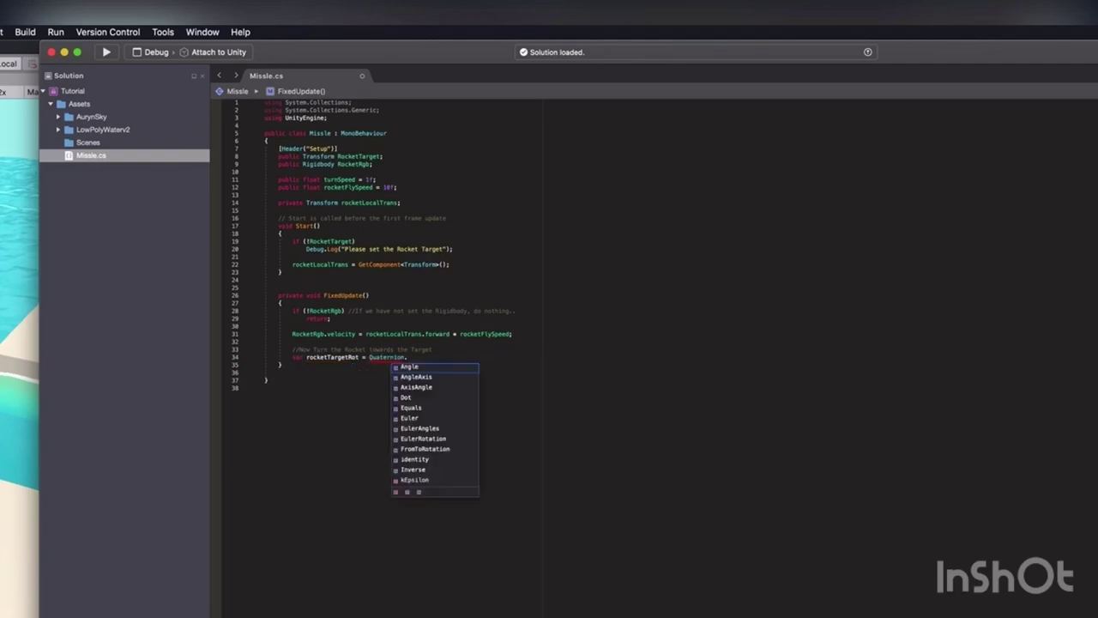
text(lo)
key(Return)
text(()
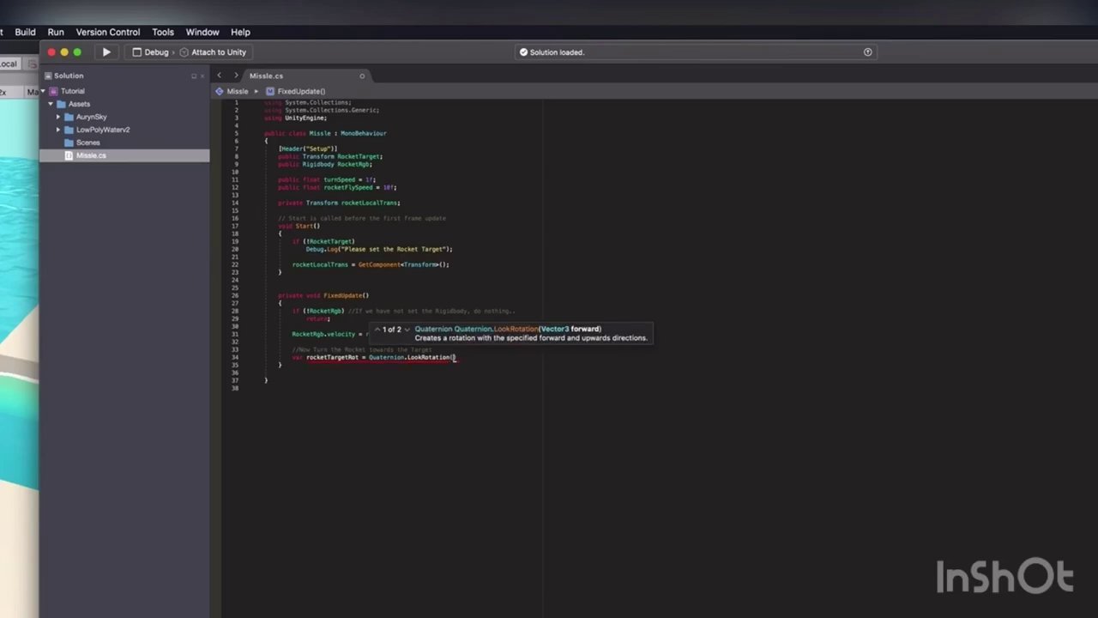
text(roc)
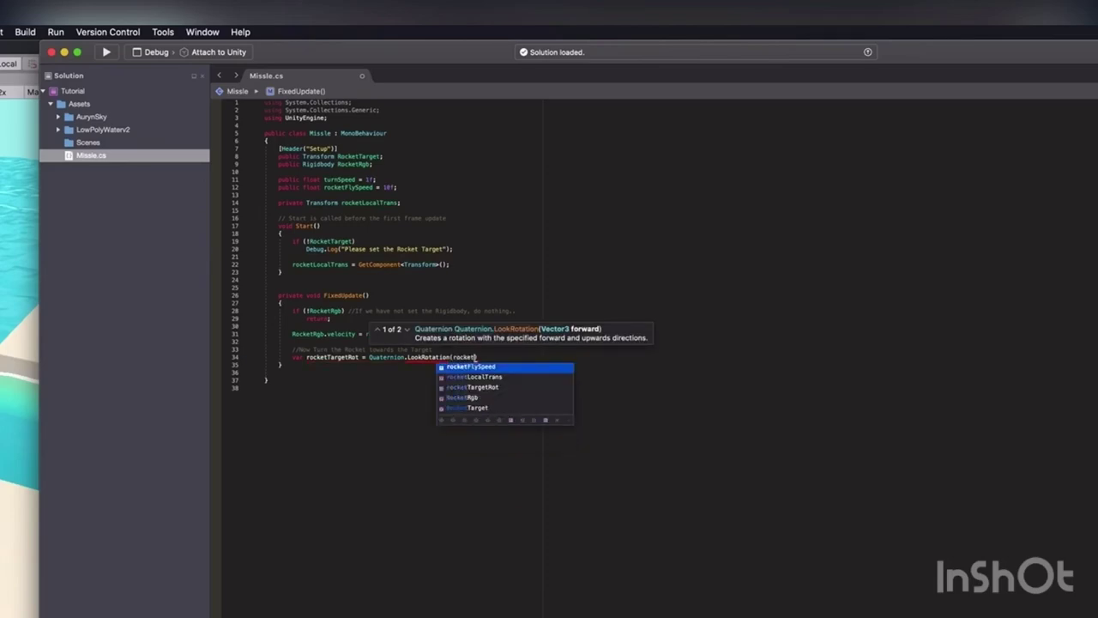
text(ket)
key(Return)
text(.)
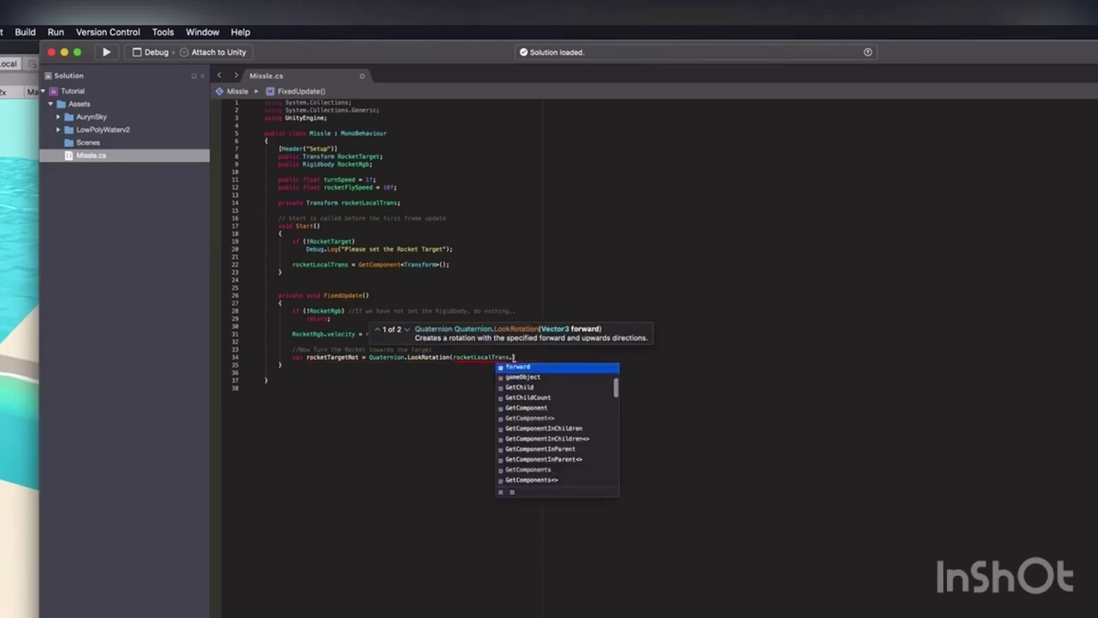
text(po)
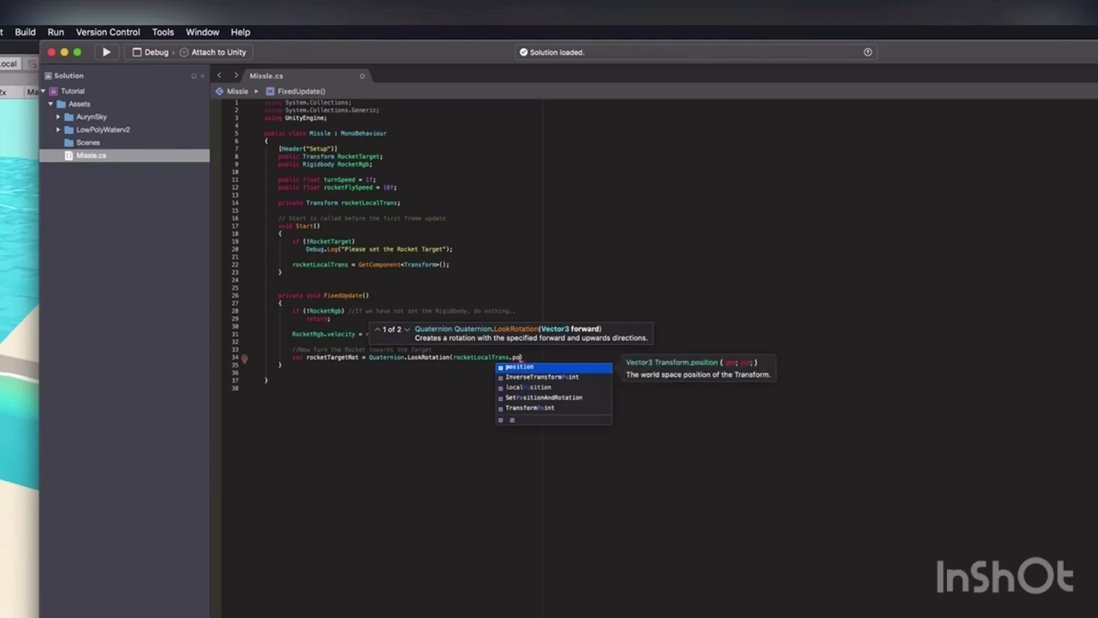
key(Return)
text(-)
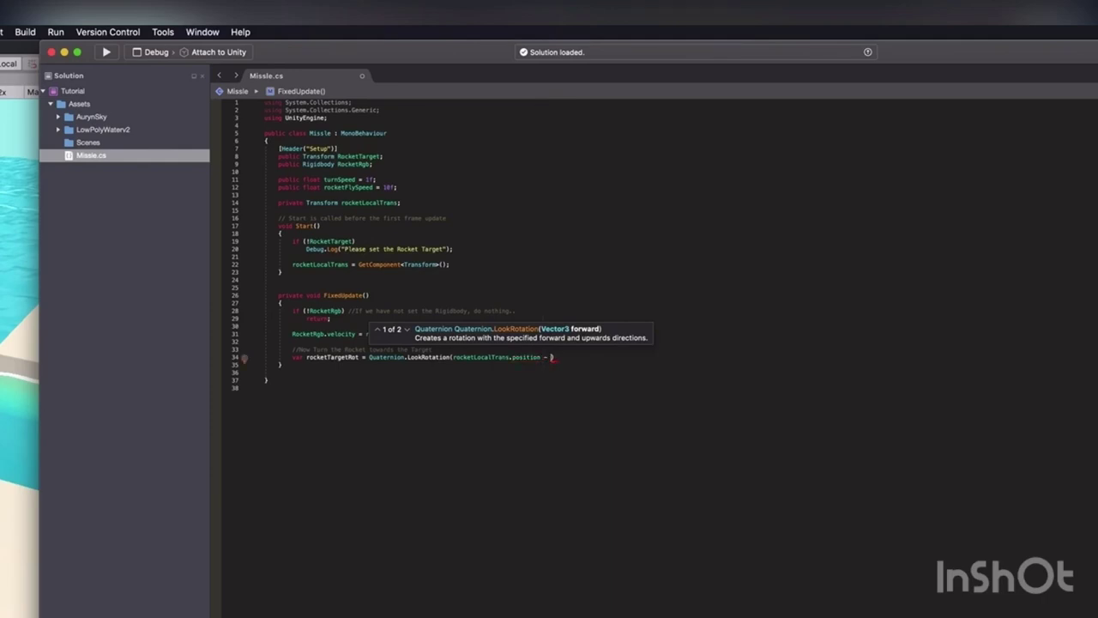
Change the argument to RocketTarget.position - rocketLocalTrans.position and close the statement
key(BackSpace)
key(BackSpace)
key(BackSpace)
key(BackSpace)
key(BackSpace)
key(BackSpace)
key(BackSpace)
key(BackSpace)
key(BackSpace)
key(BackSpace)
key(BackSpace)
key(BackSpace)
key(BackSpace)
key(BackSpace)
key(BackSpace)
key(BackSpace)
key(BackSpace)
text(rocket)
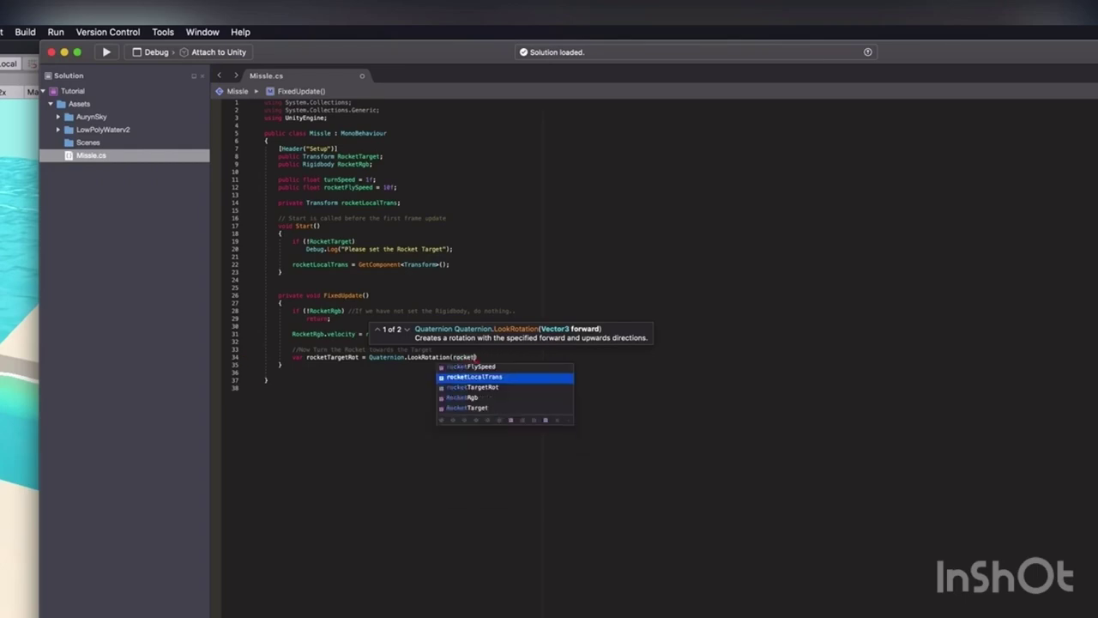
text(Ta)
key(Return)
text(.)
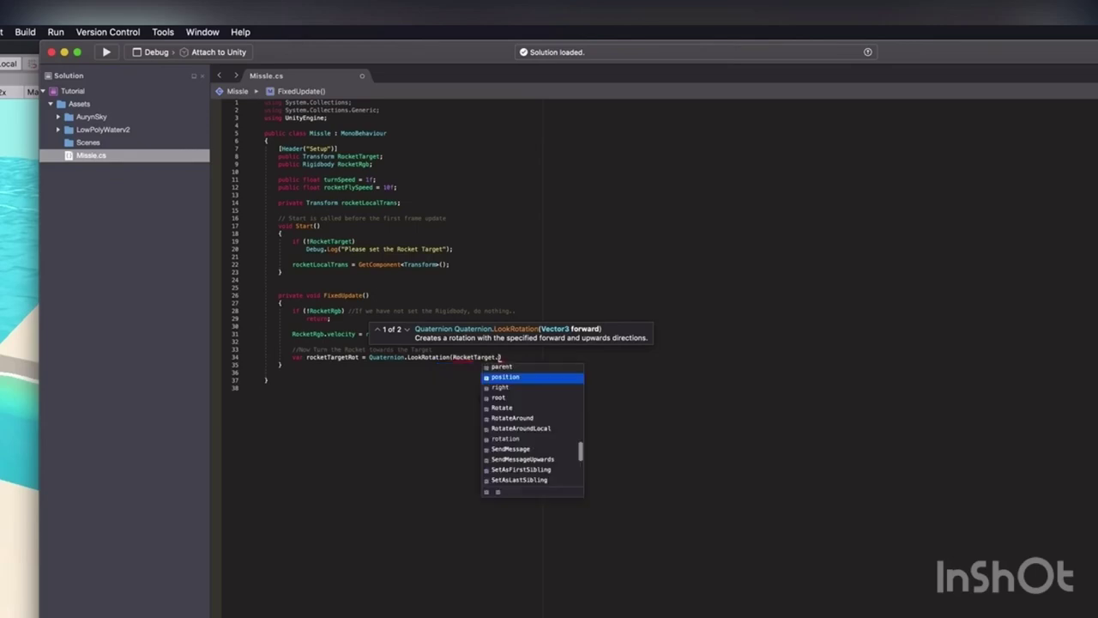
text(po)
key(Return)
text(- r)
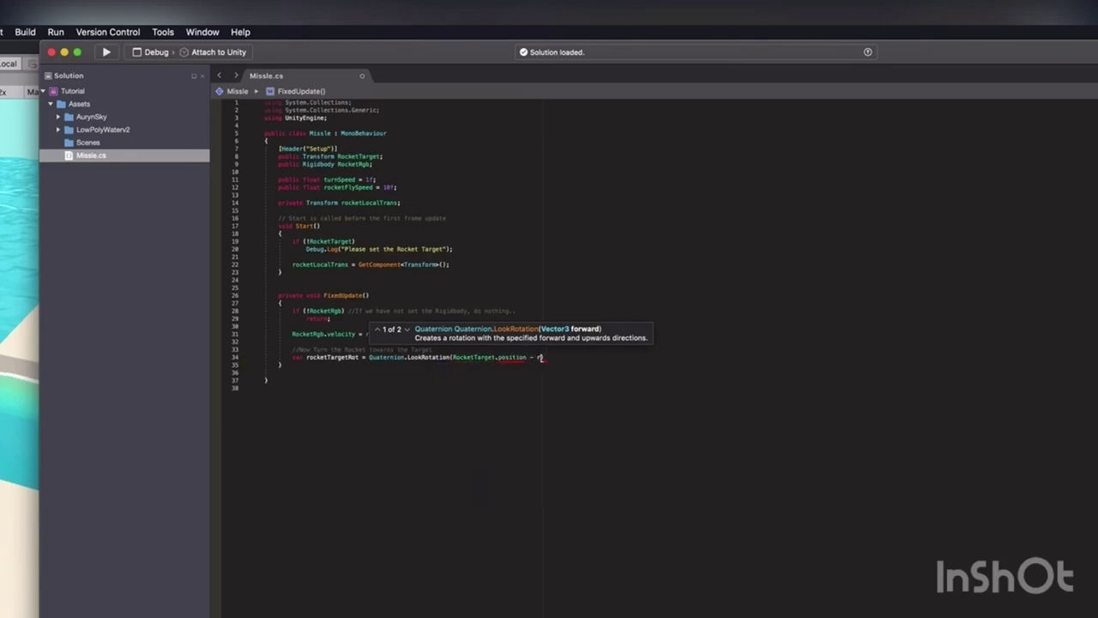
text(ocke)
key(Return)
text(.po)
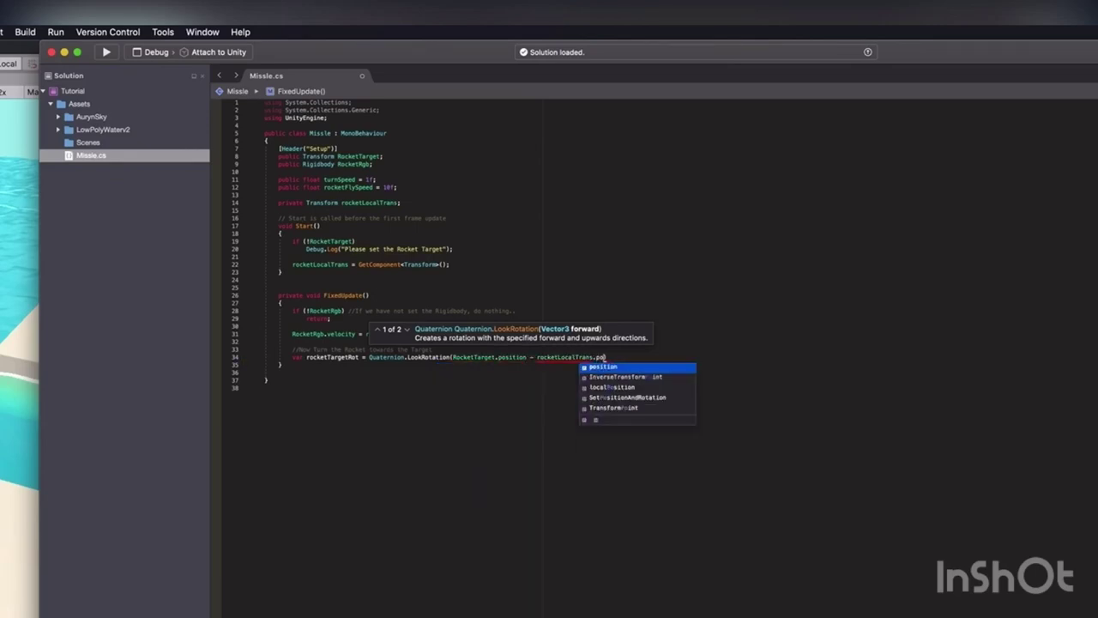
key(Return)
text())
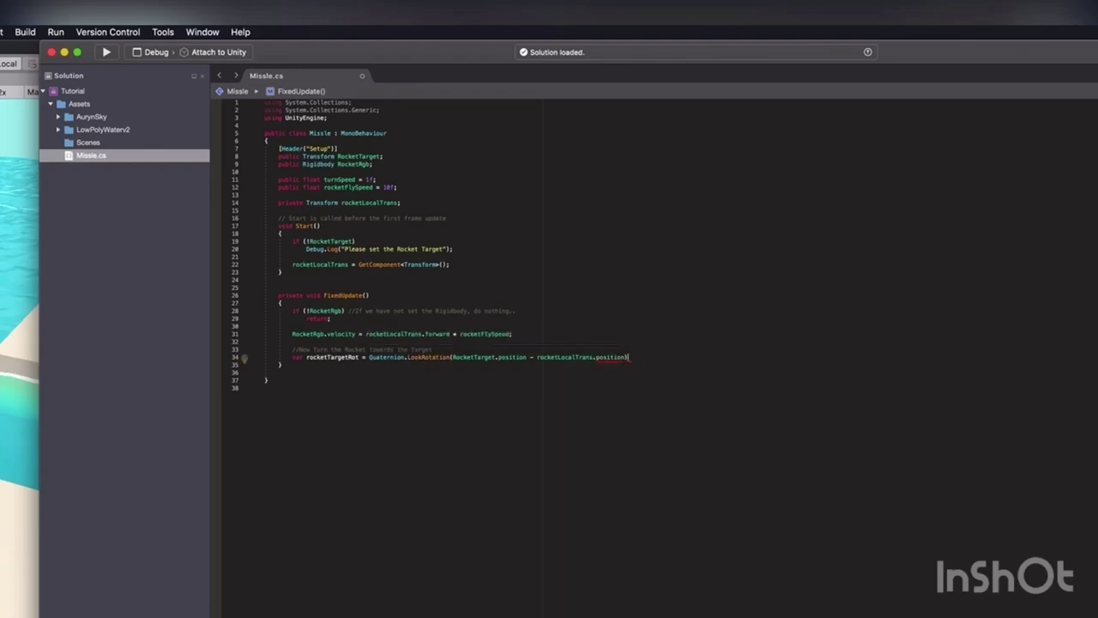
text(;)
Start line 36 with RocketRgb.MoveRotation(Quaternion.RotateTowards( using autocomplete
key(Return)
key(Return)
text(ocke)
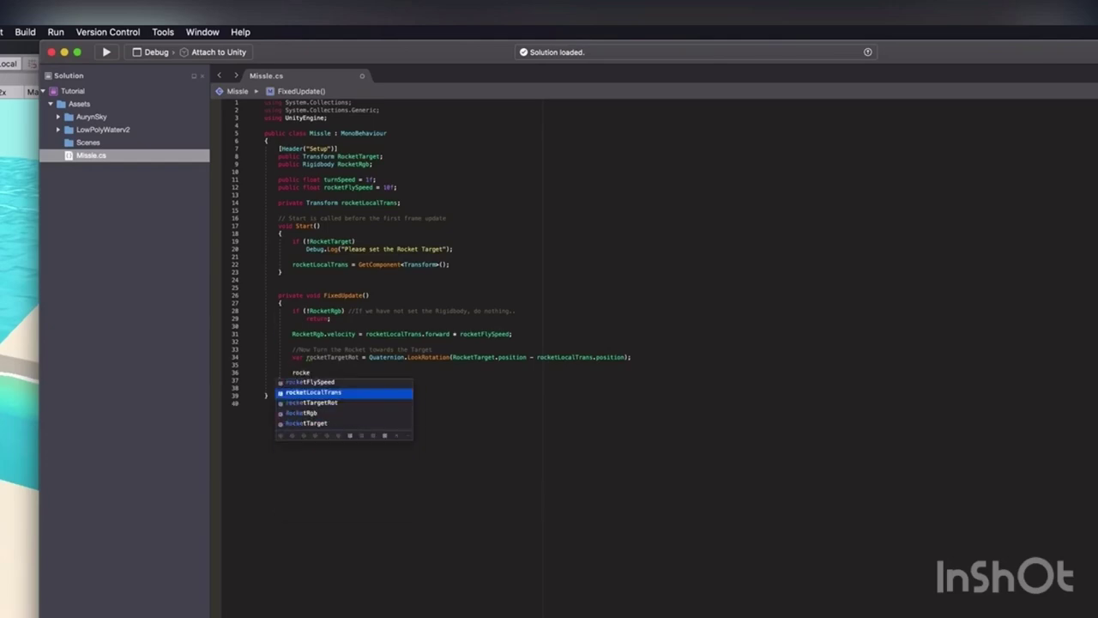
text(tR)
key(Return)
text(.)
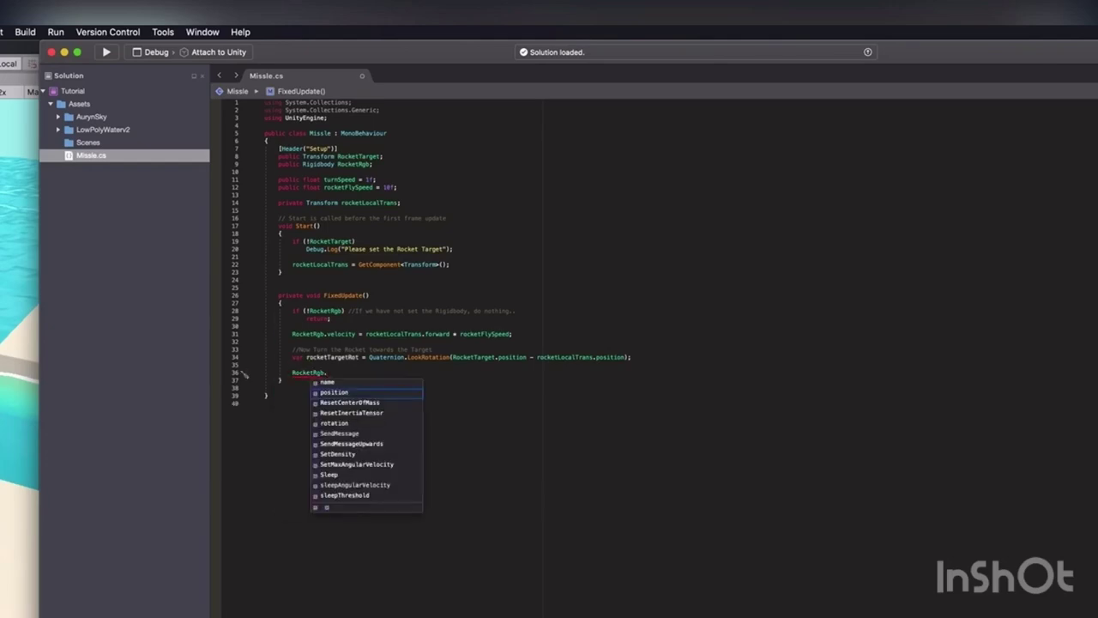
text(movero)
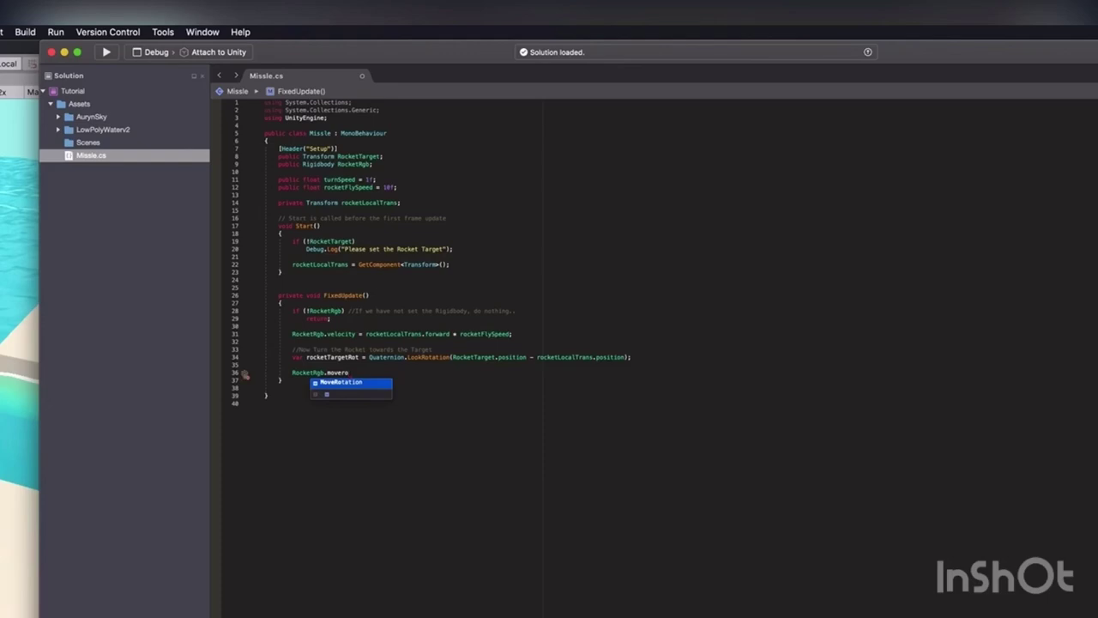
key(Return)
text(()
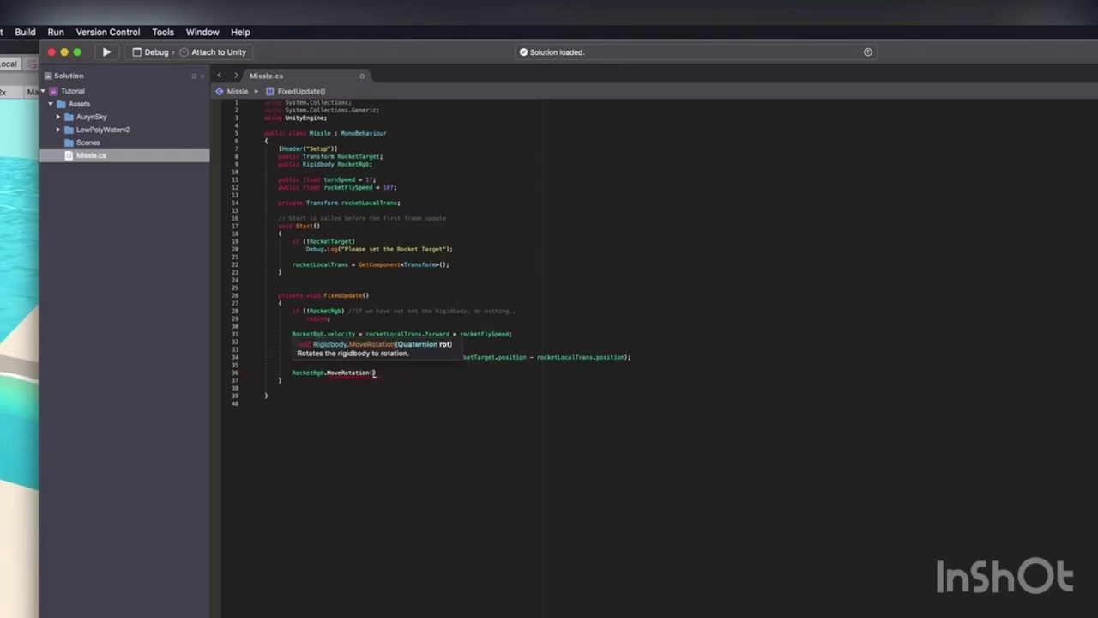
text(qua)
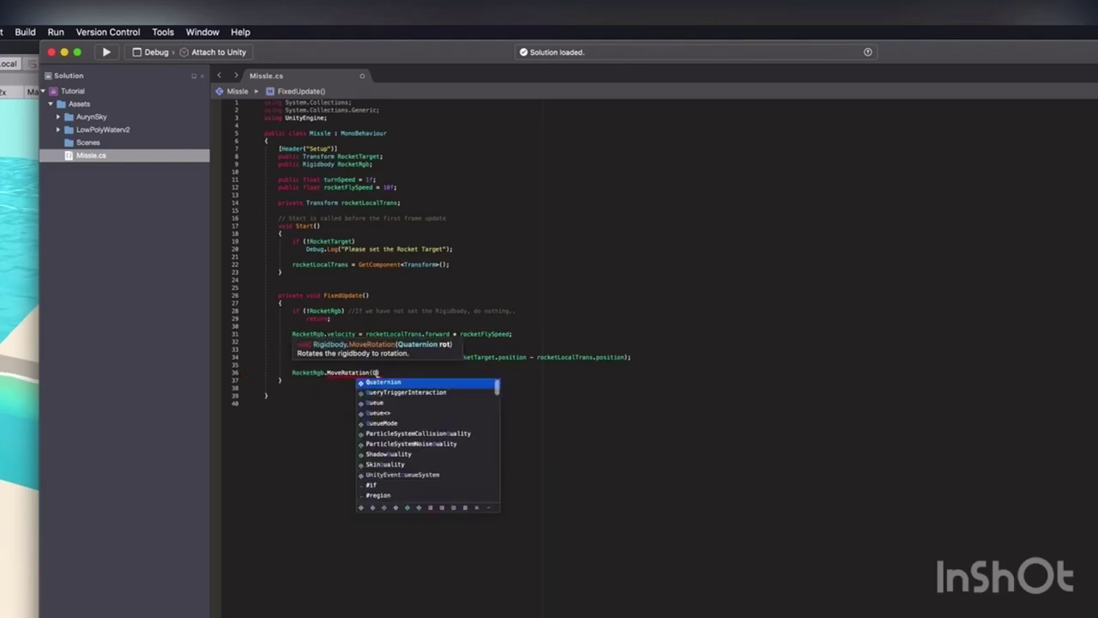
key(Return)
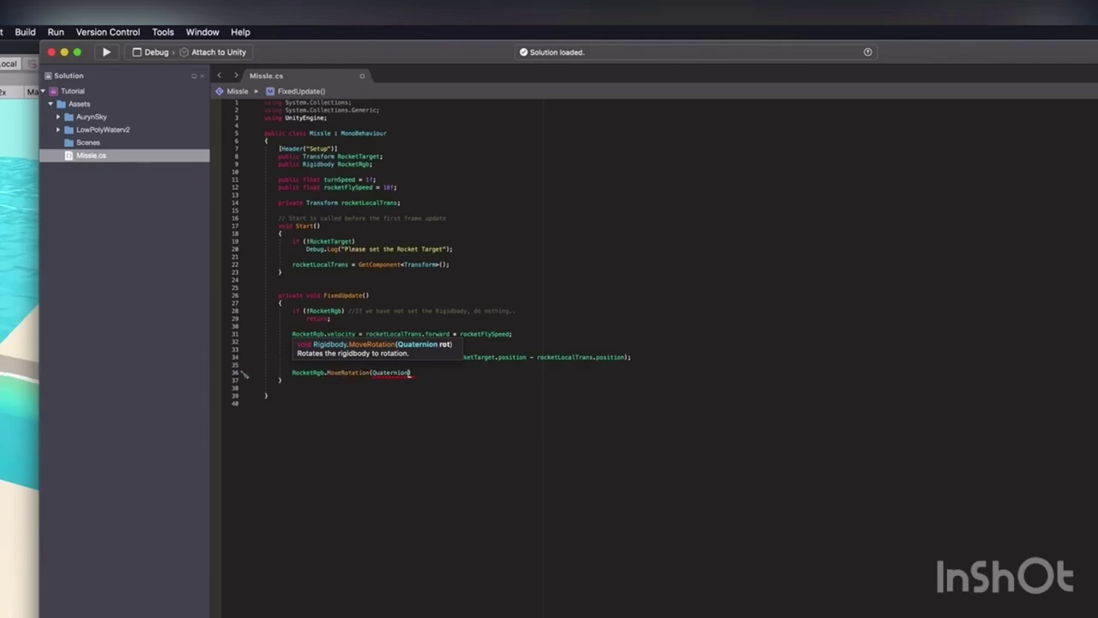
text(.rot)
key(Return)
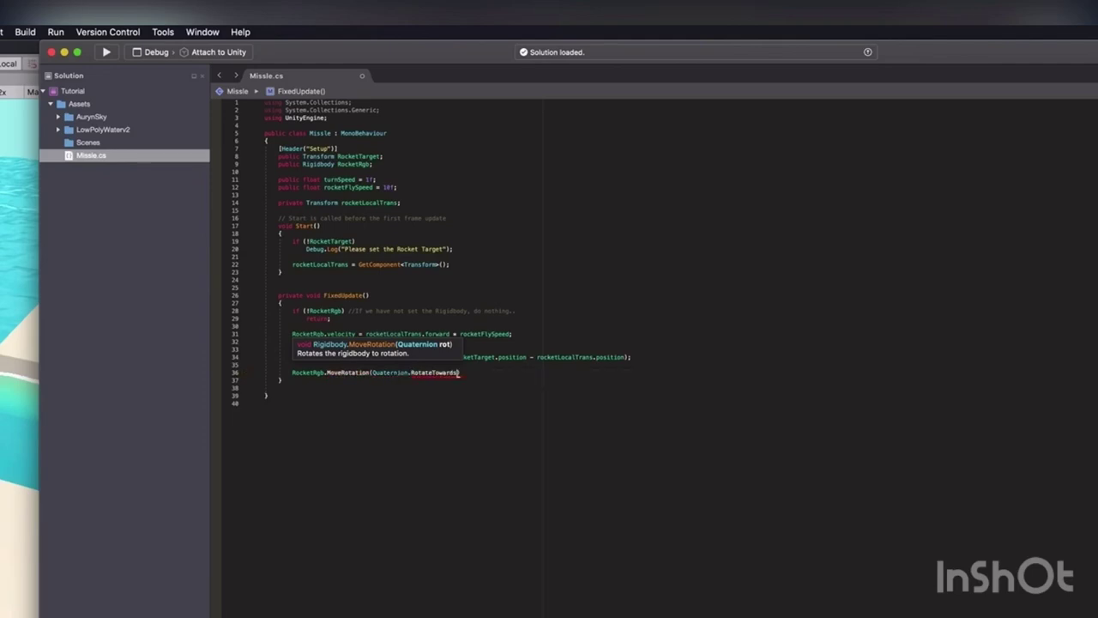
Pass rocketLocalTrans.rotation, rocketTargetRot and turnSpeed to RotateTowards and close the statement
text(()
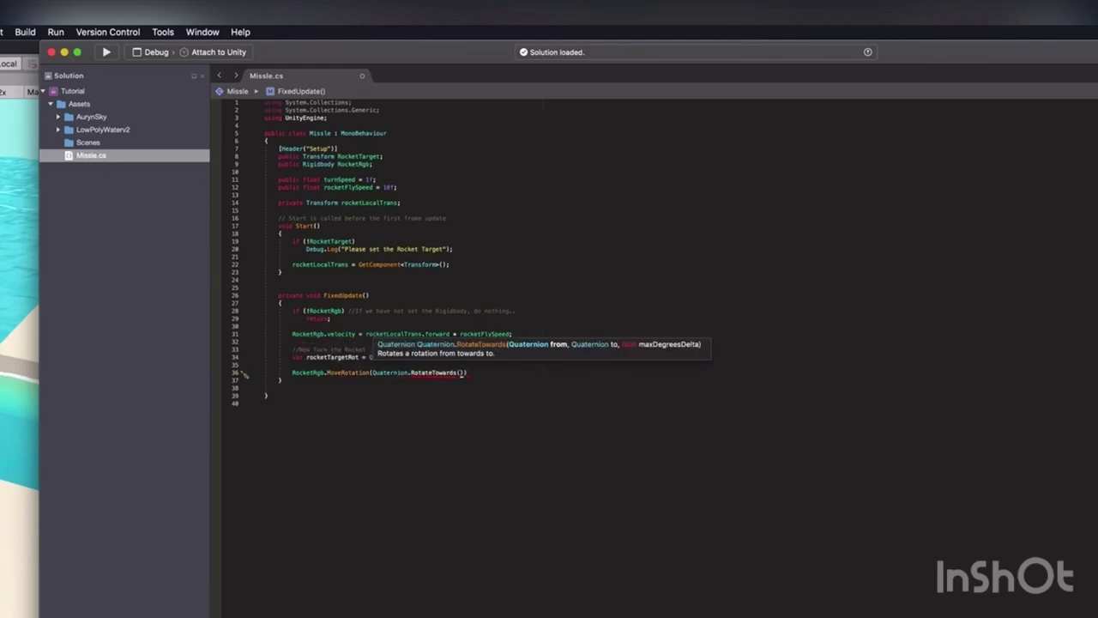
text(rocke)
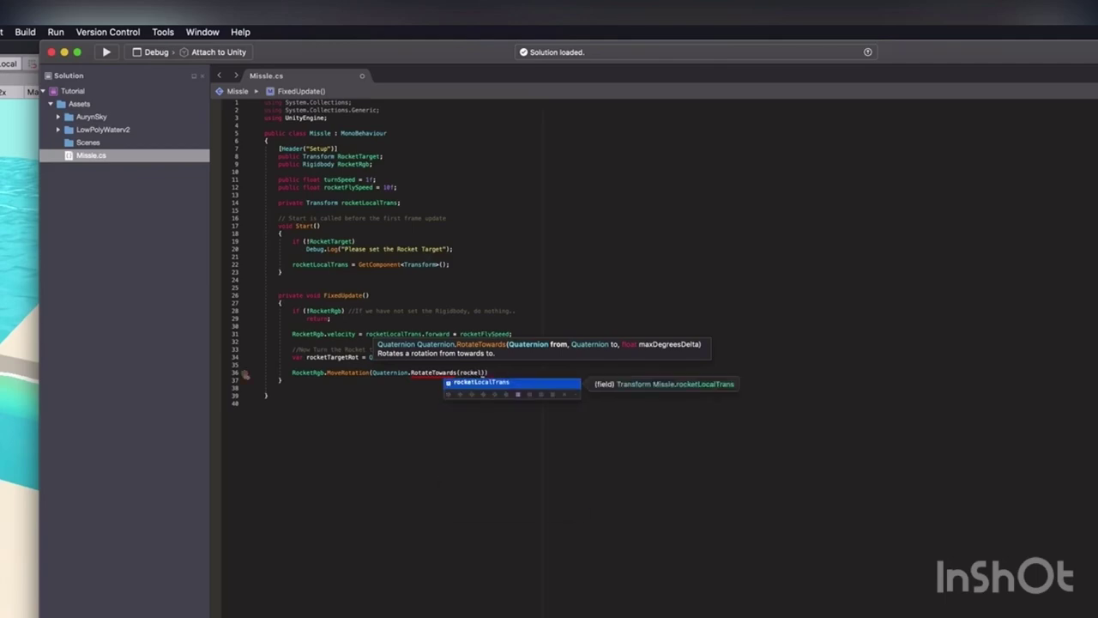
key(Return)
text(.ro)
key(Return)
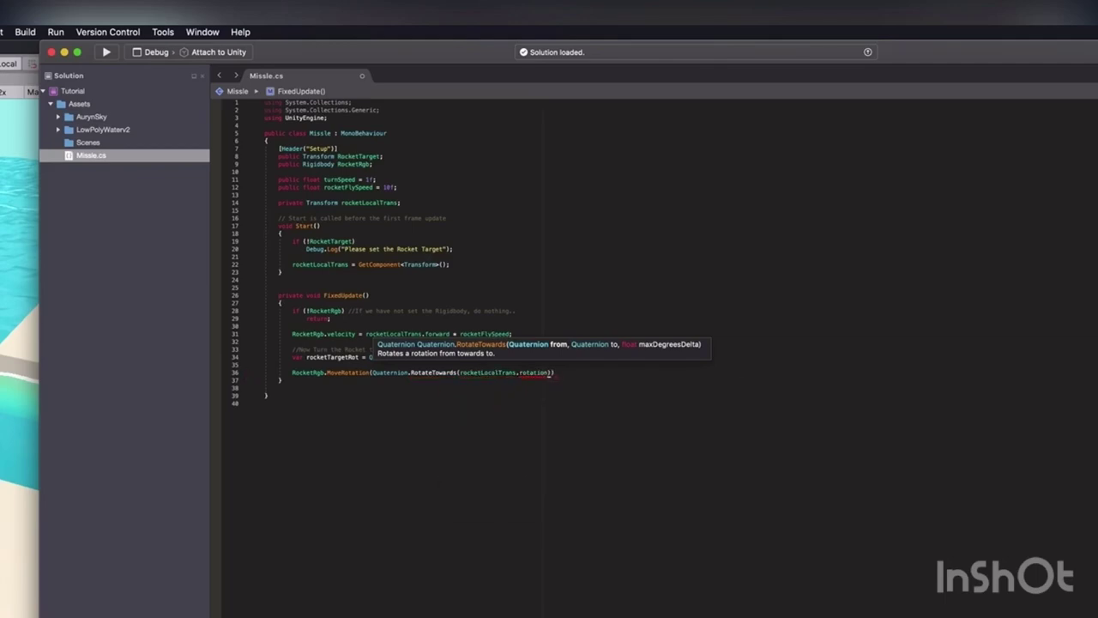
text(, )
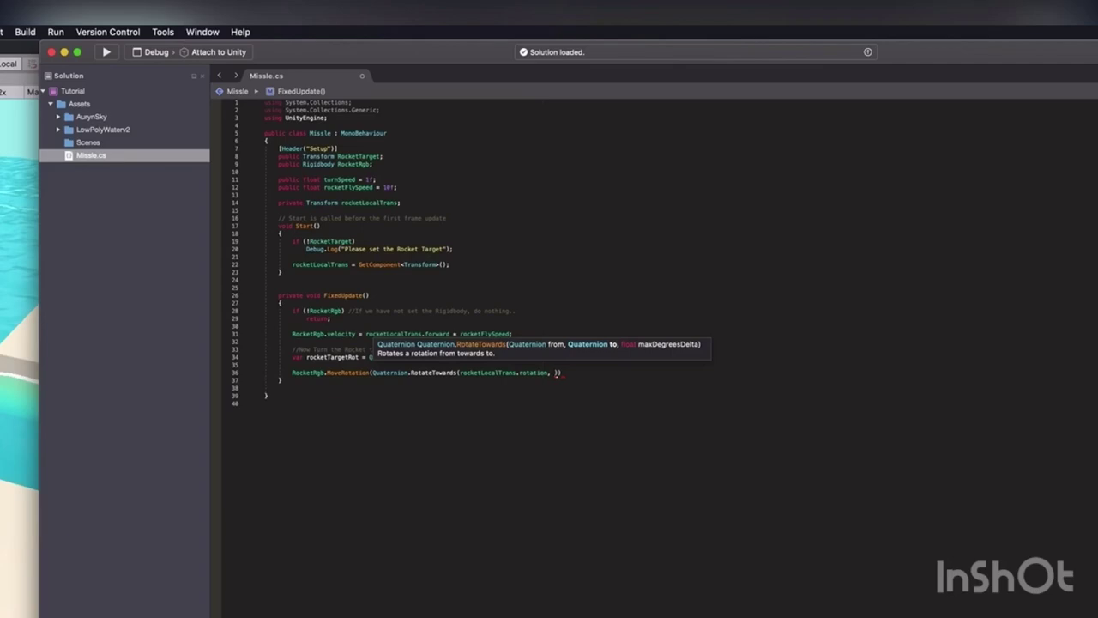
text(rocket)
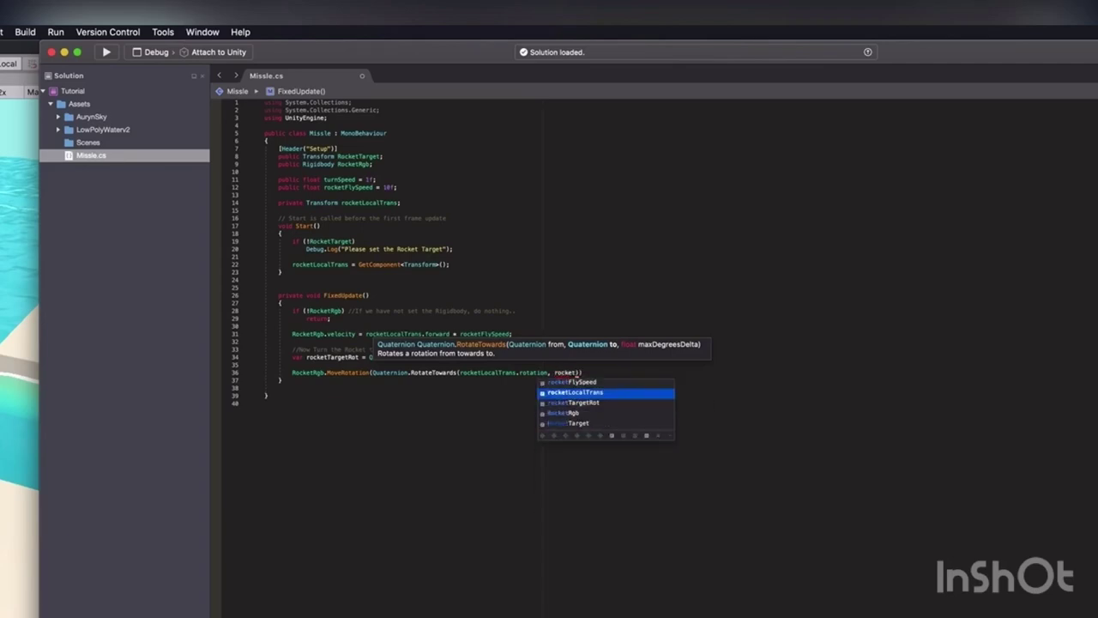
key(Down)
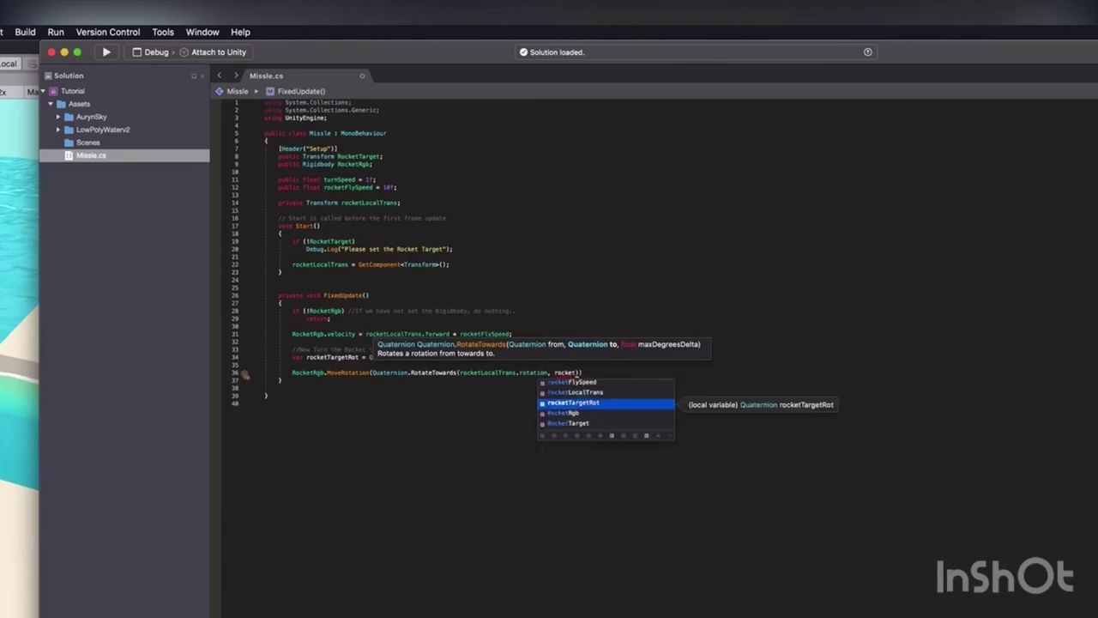
key(Return)
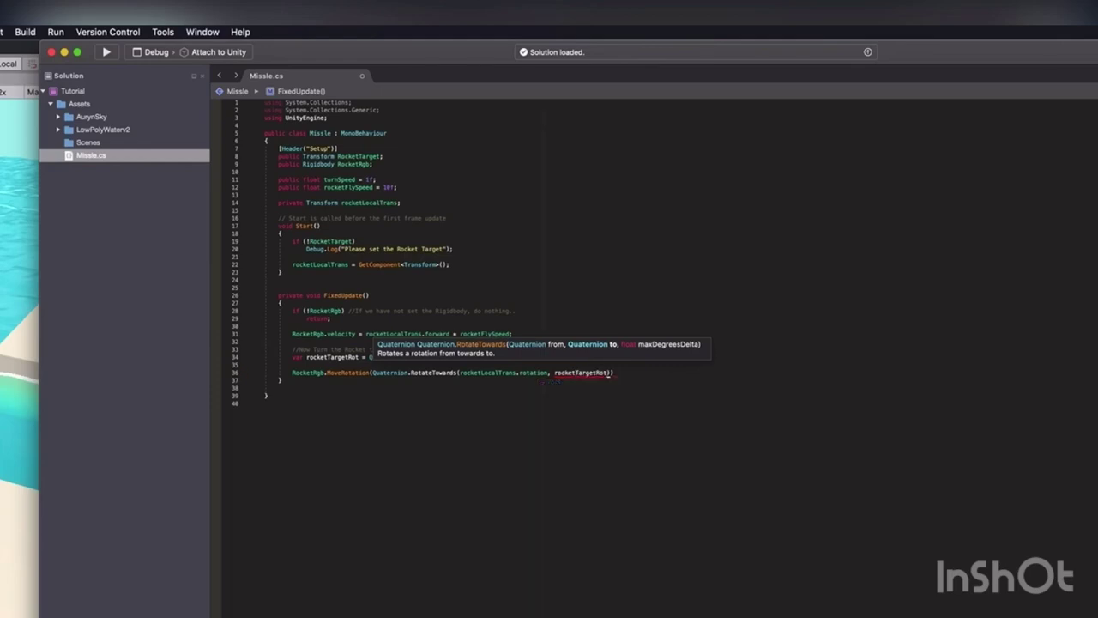
text(, turn)
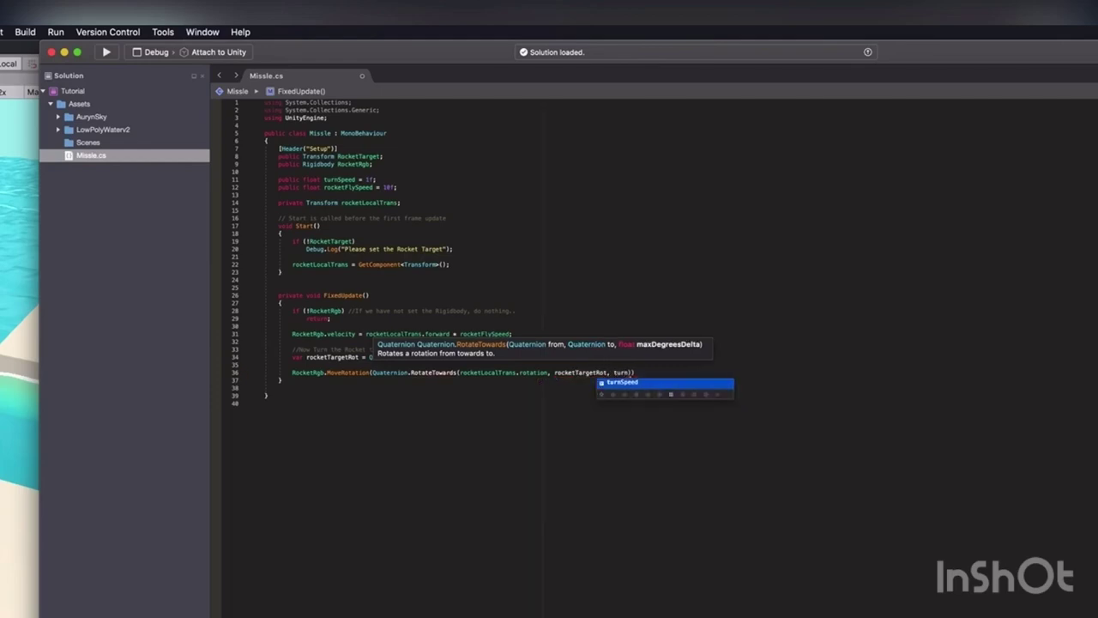
key(Return)
text());)
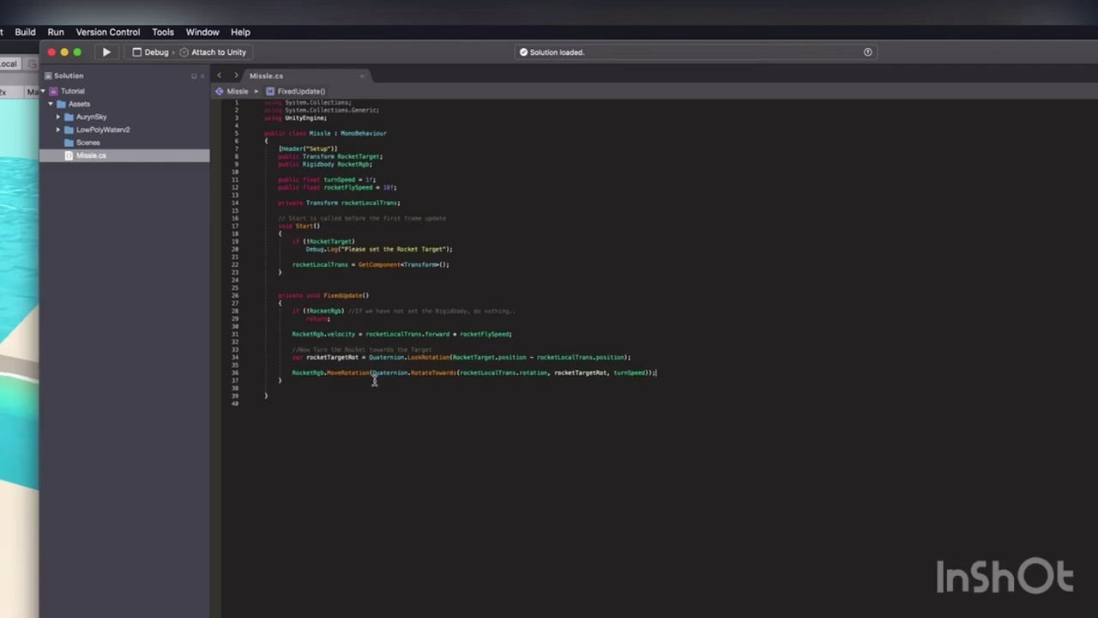
click(420, 187)
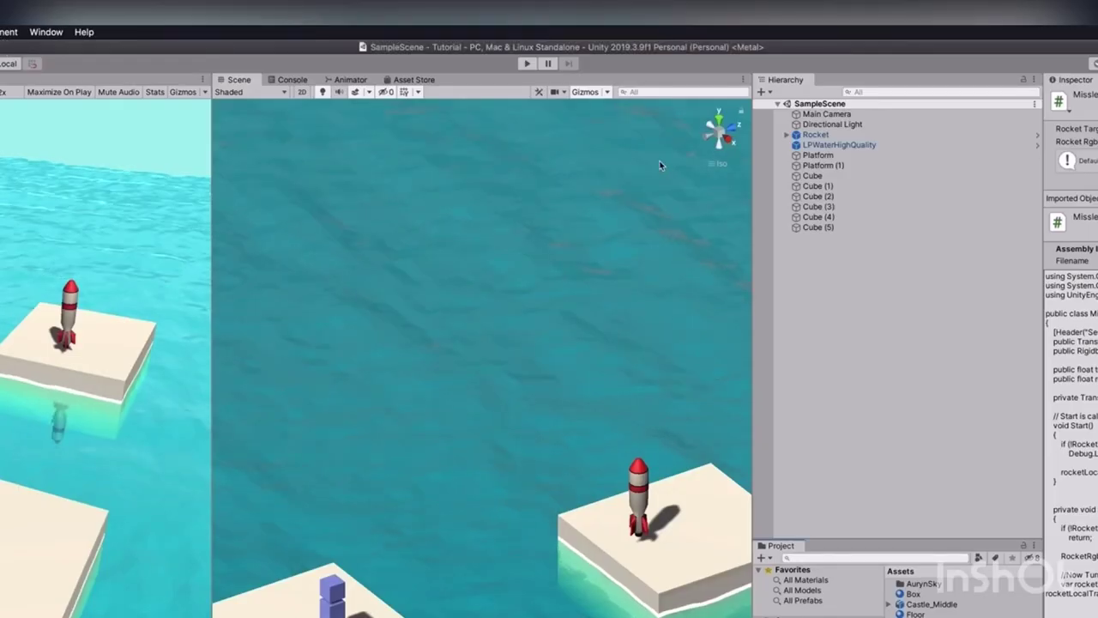
On Rocket, set Rocket Target to Cube (5) and Rocket Rgb to its Rigidbody, then save the scene
click(815, 134)
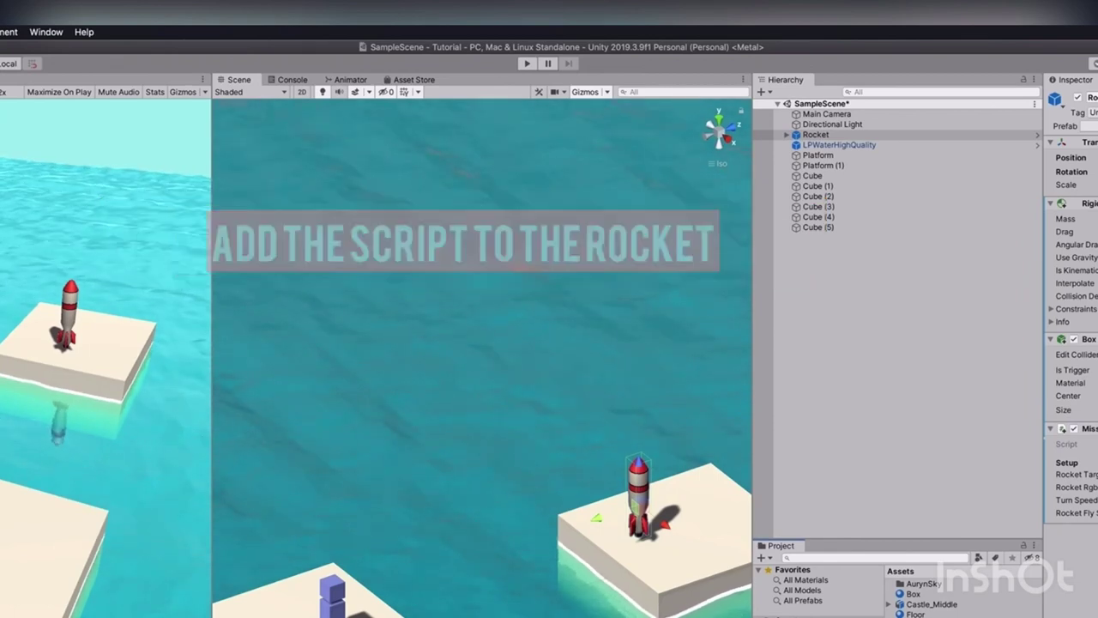
drag(818, 227, 1091, 384)
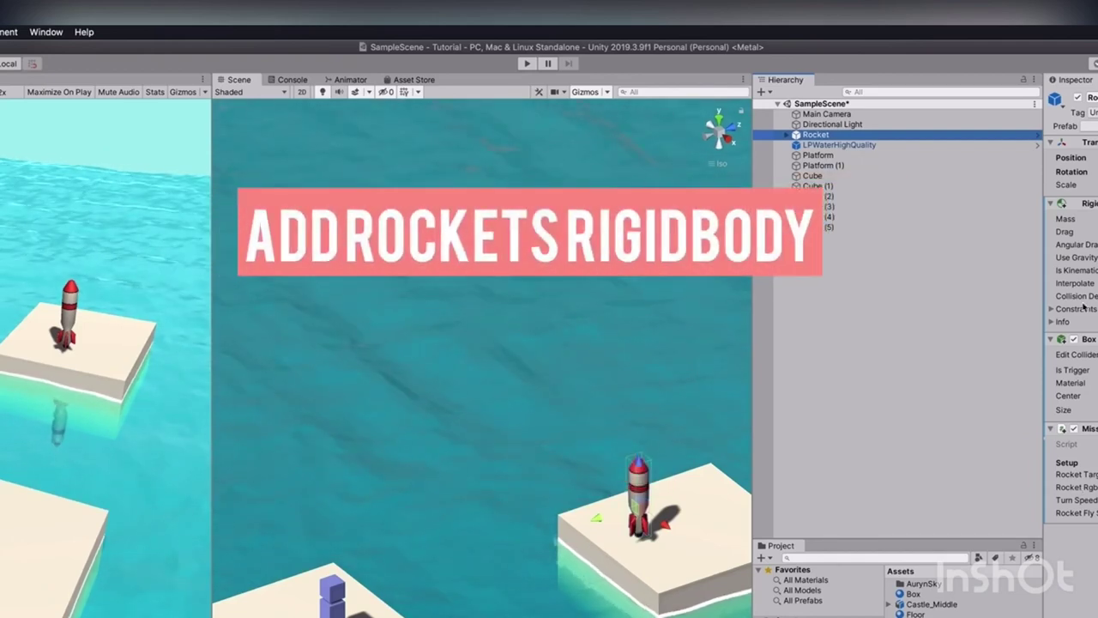
click(1077, 204)
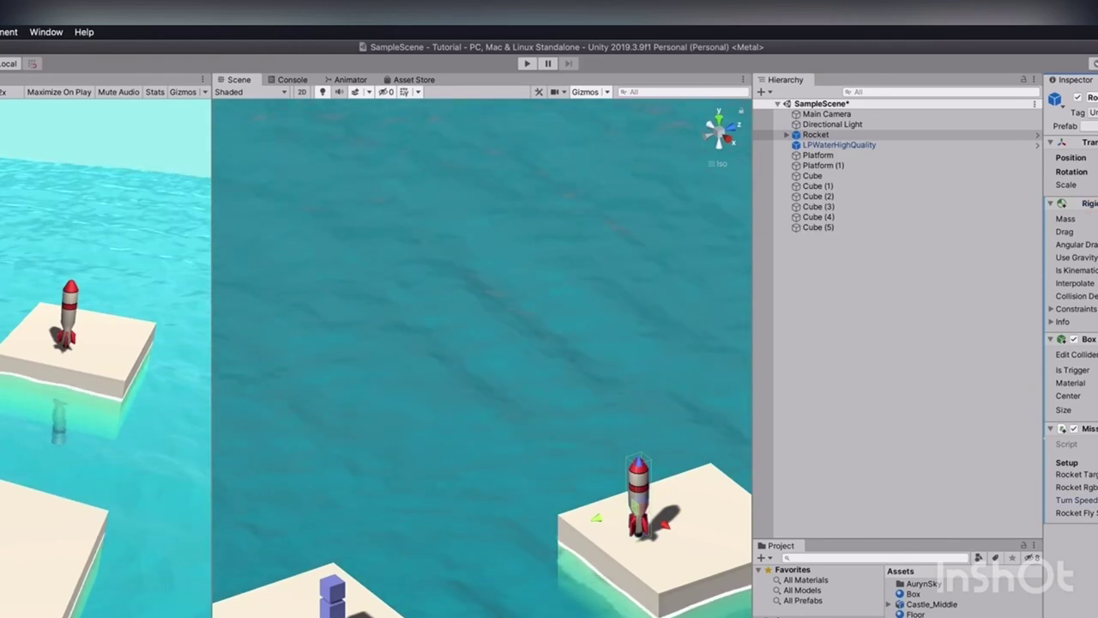
key(ctrl+s)
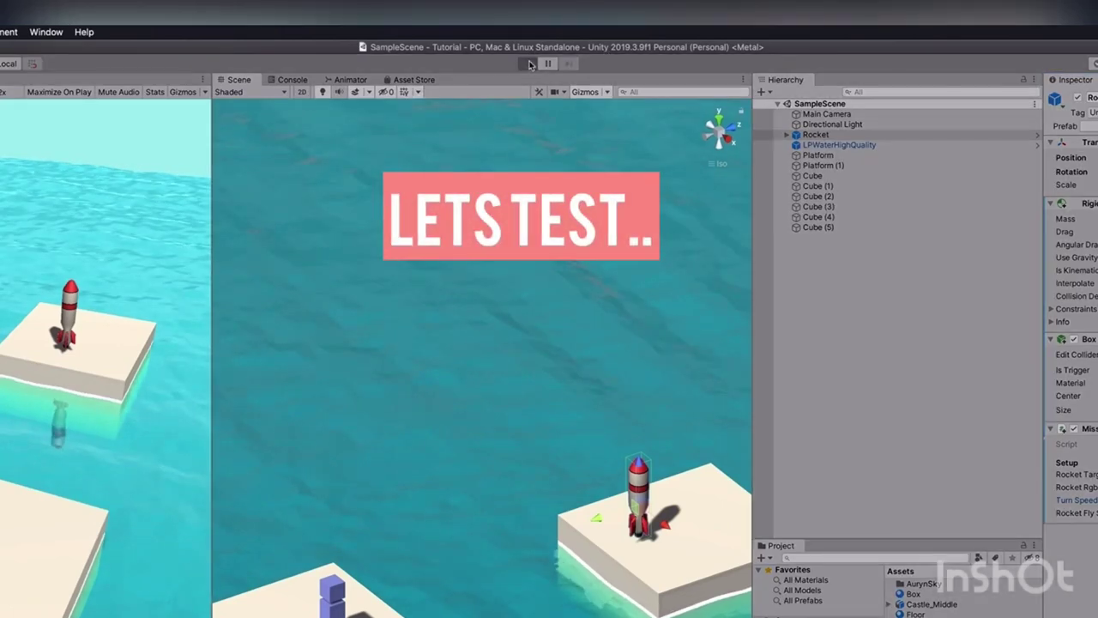
Play the scene to watch the rocket fly toward the cube tower, then stop playback
click(528, 64)
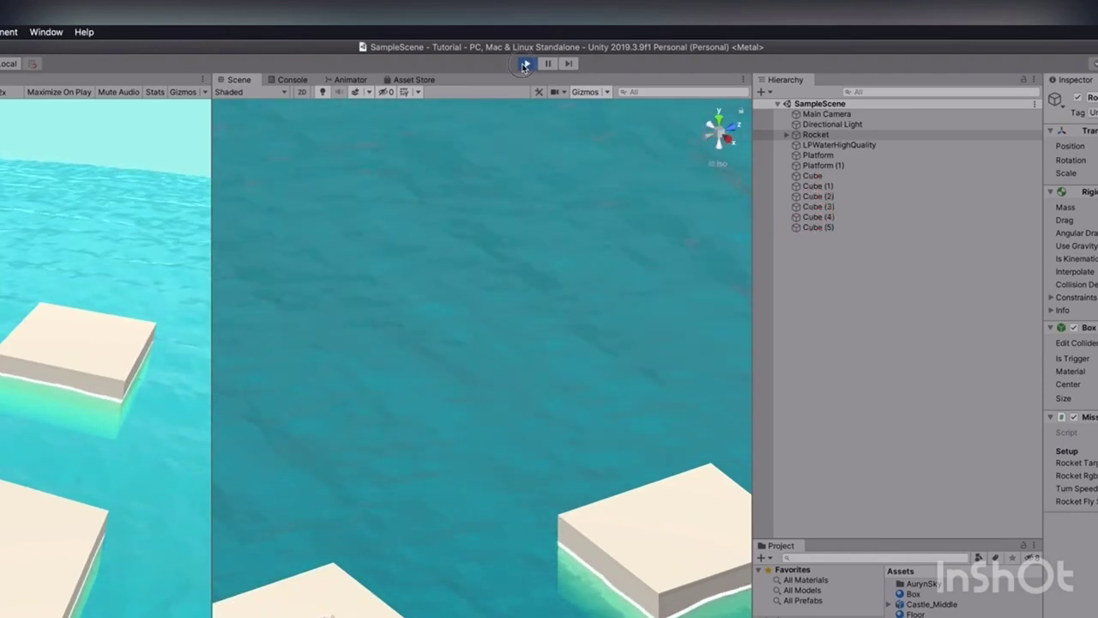
click(525, 64)
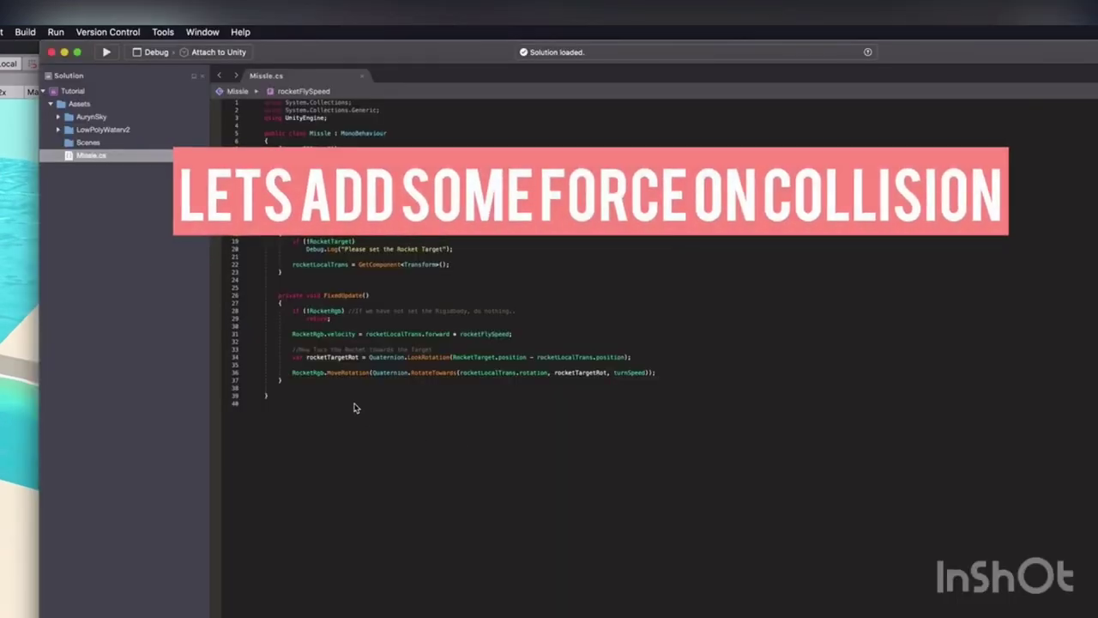
Add an OnCollisionEnter handler containing if(collision.gameObject.CompareTag("Player")) with an empty block
click(293, 379)
key(Return)
key(Return)
text(on)
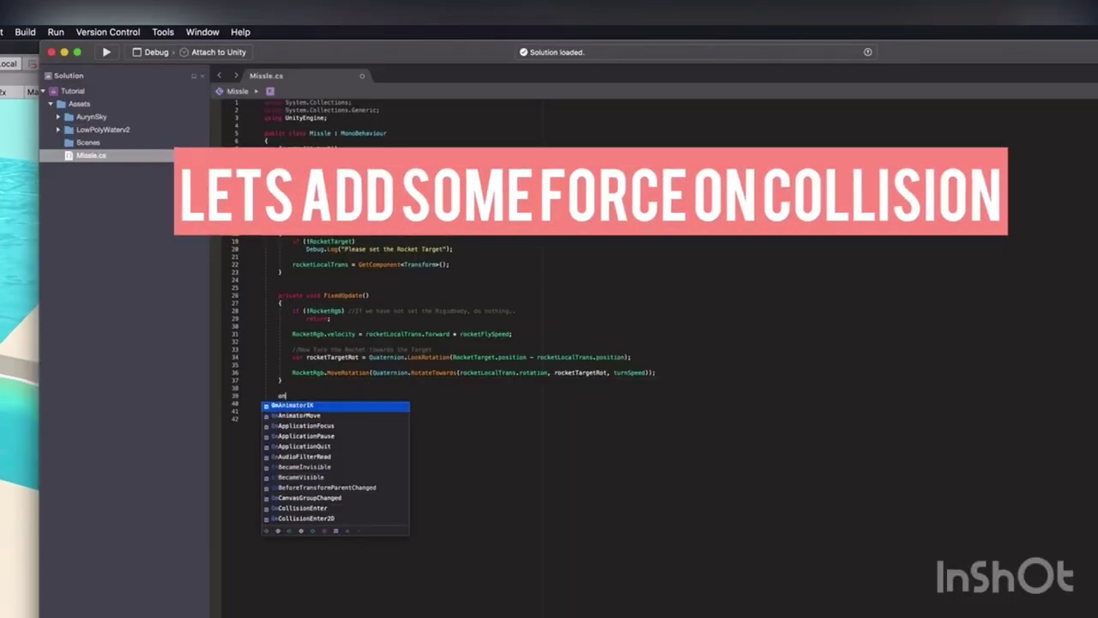
text(t)
key(BackSpace)
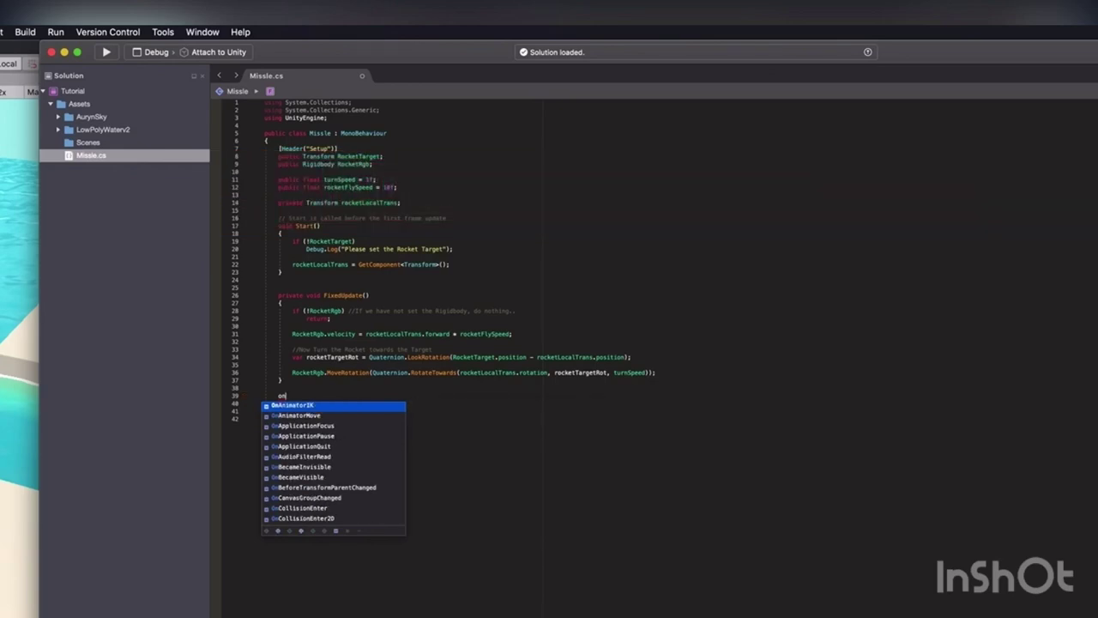
text(co)
key(Return)
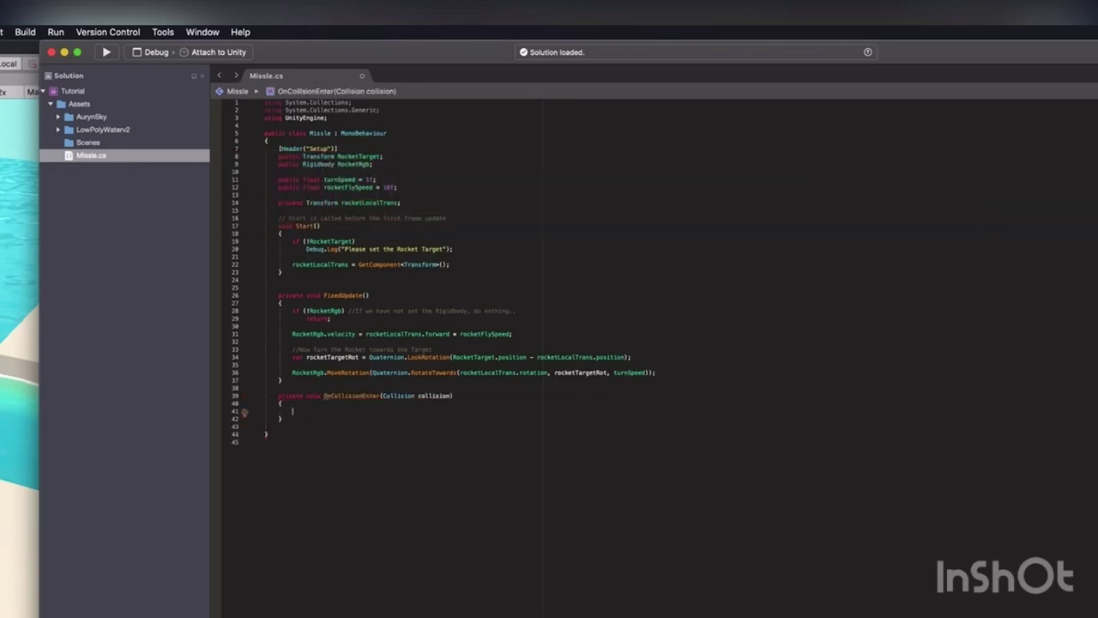
text(if(co)
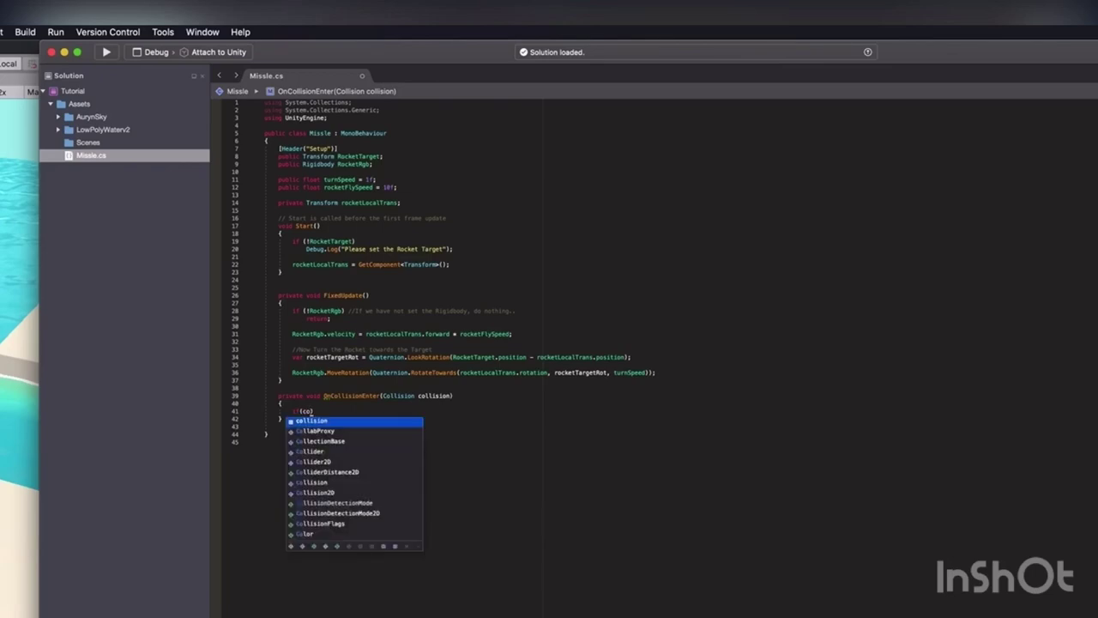
text(llision.gameObject.co)
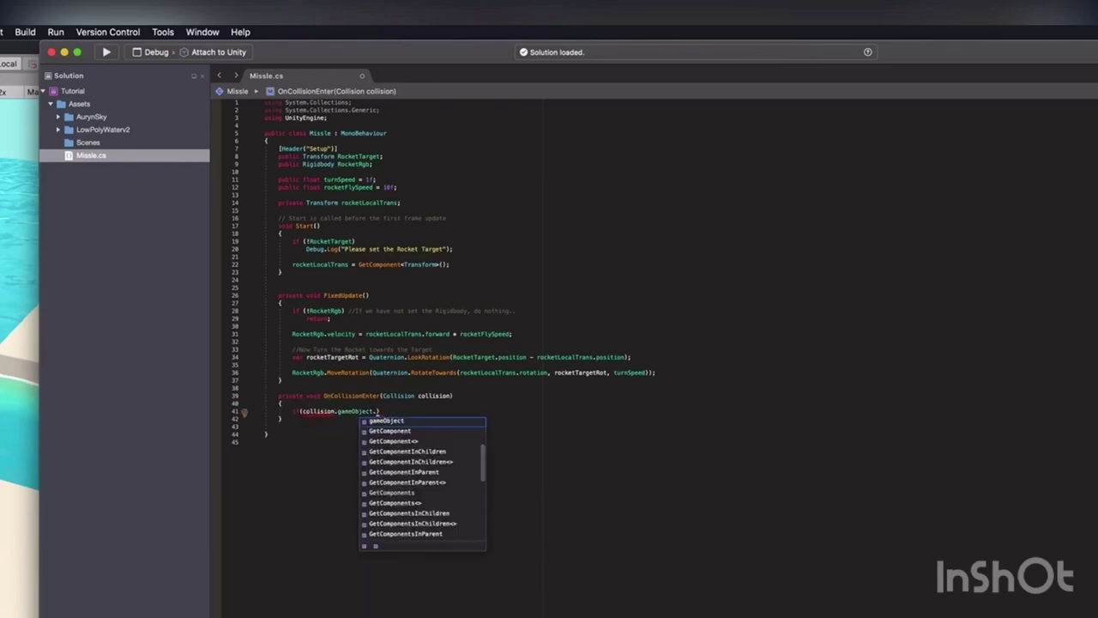
text(m)
key(Return)
text(("Playe)
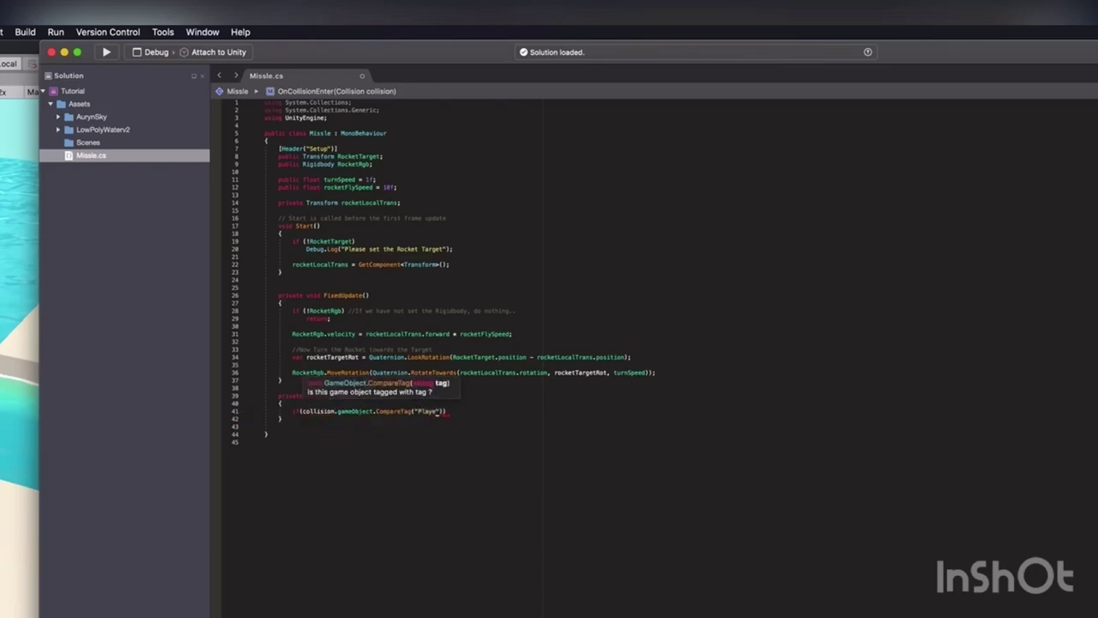
text(r")))
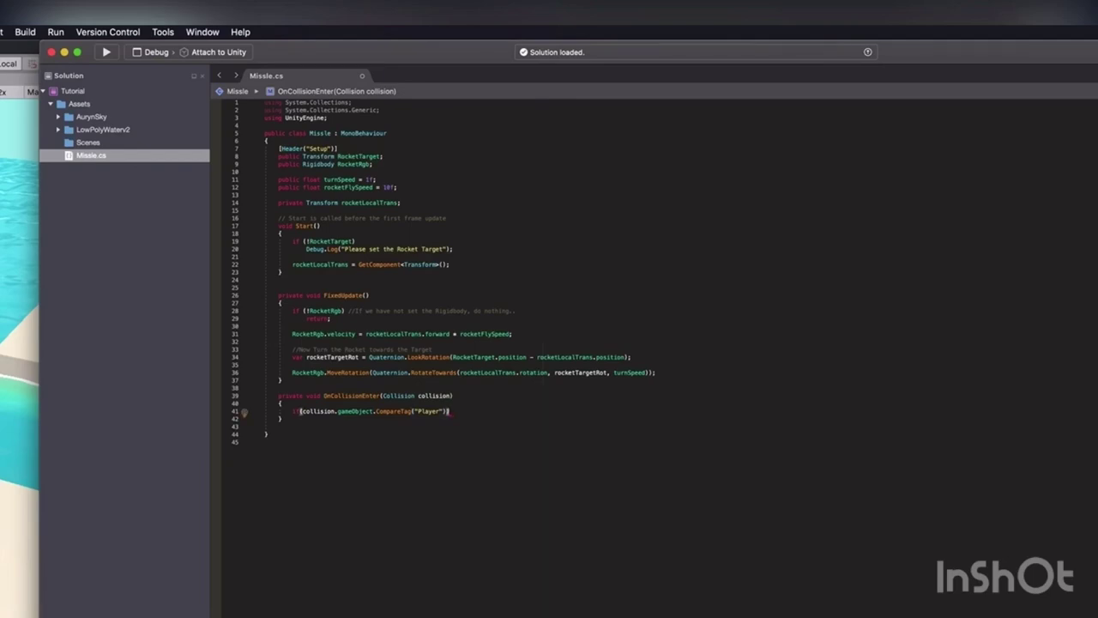
text( {)
key(Return)
text(r)
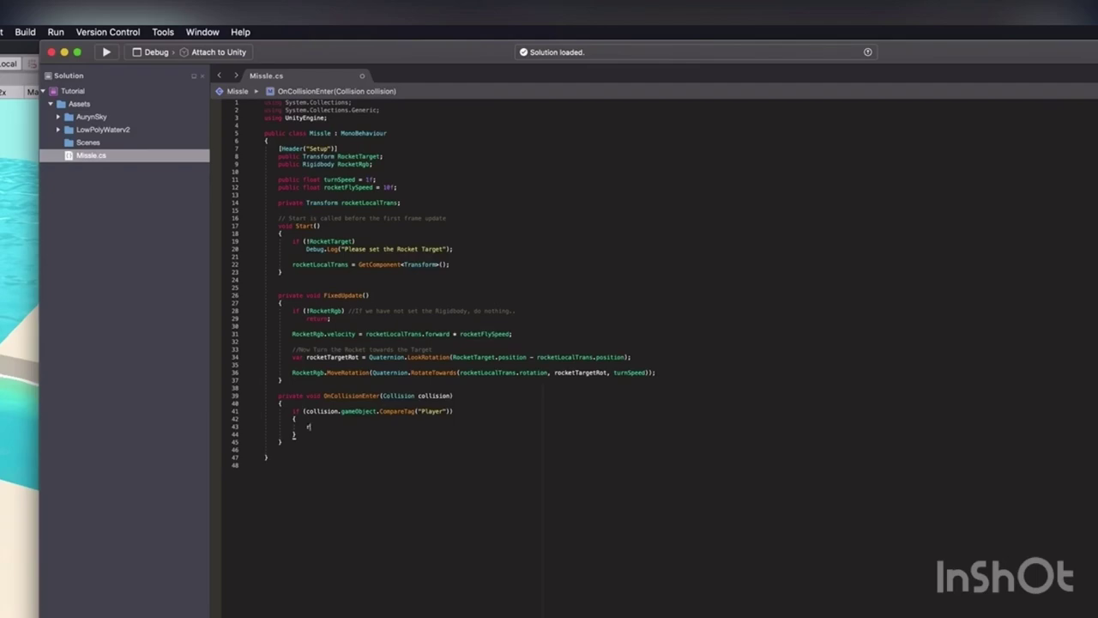
Inside the Player block, assign plRgb = collision.gameObject.GetComponent<Rigidbody>();
text(l)
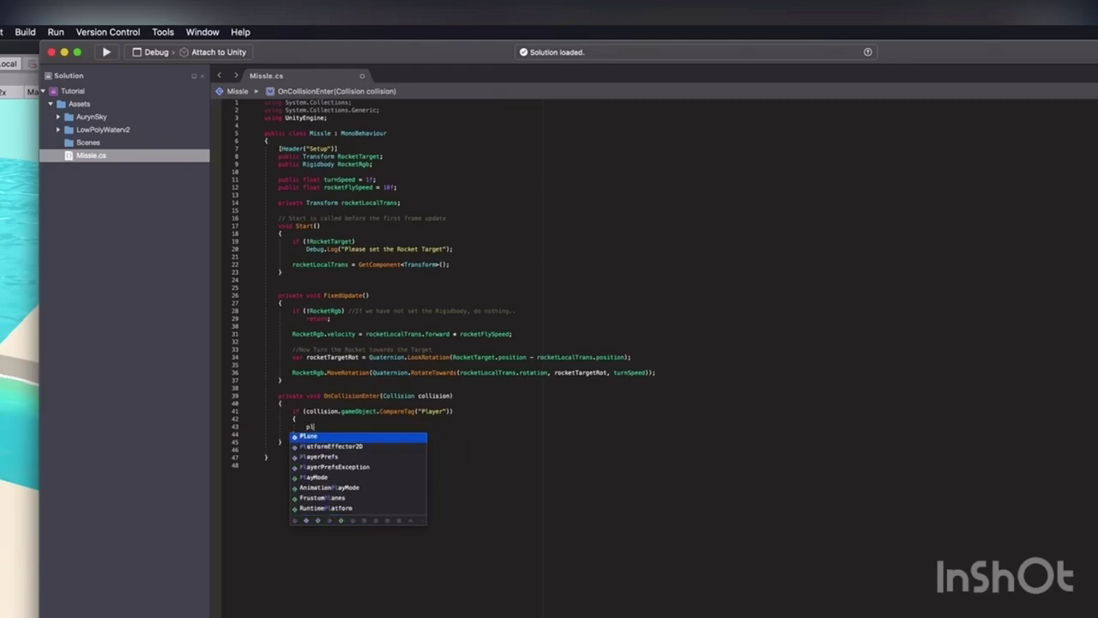
text(Rgb = )
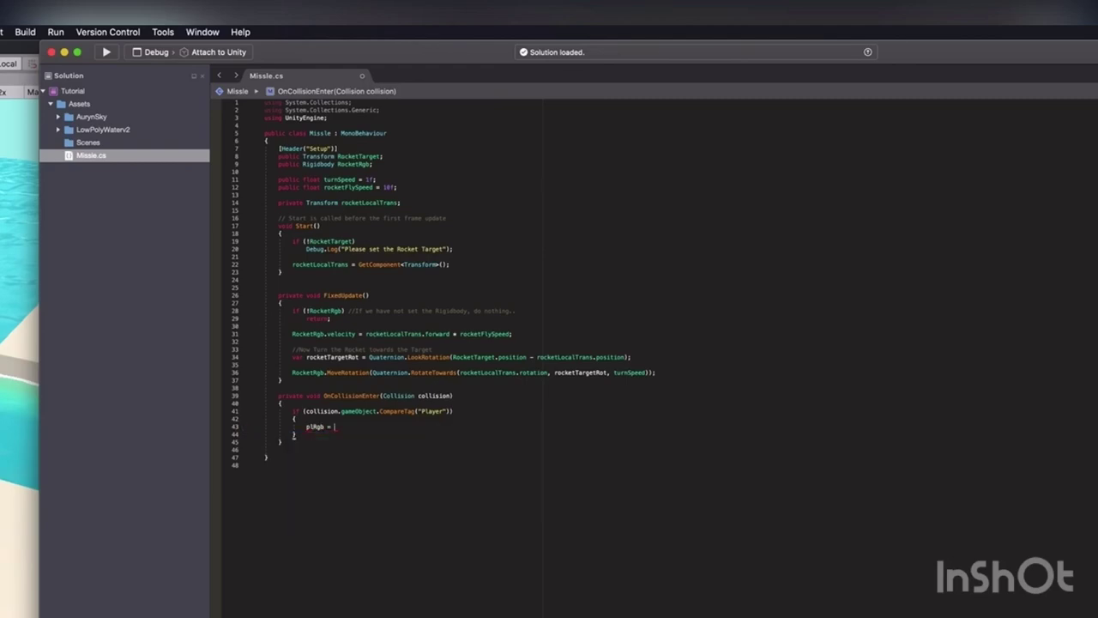
text(co)
key(Return)
text(.)
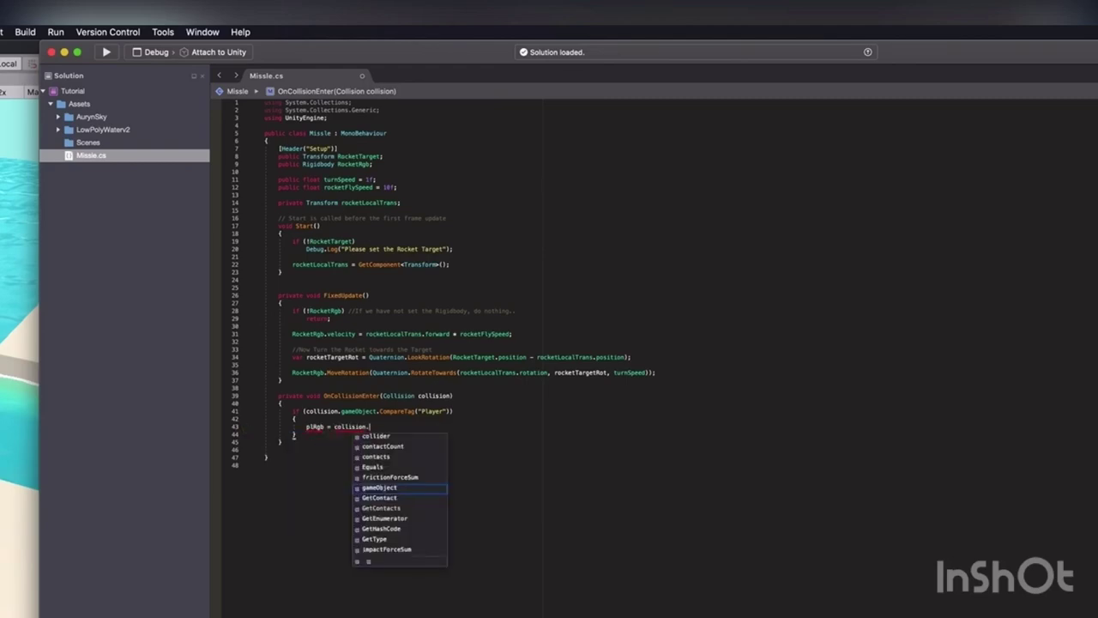
text(gam)
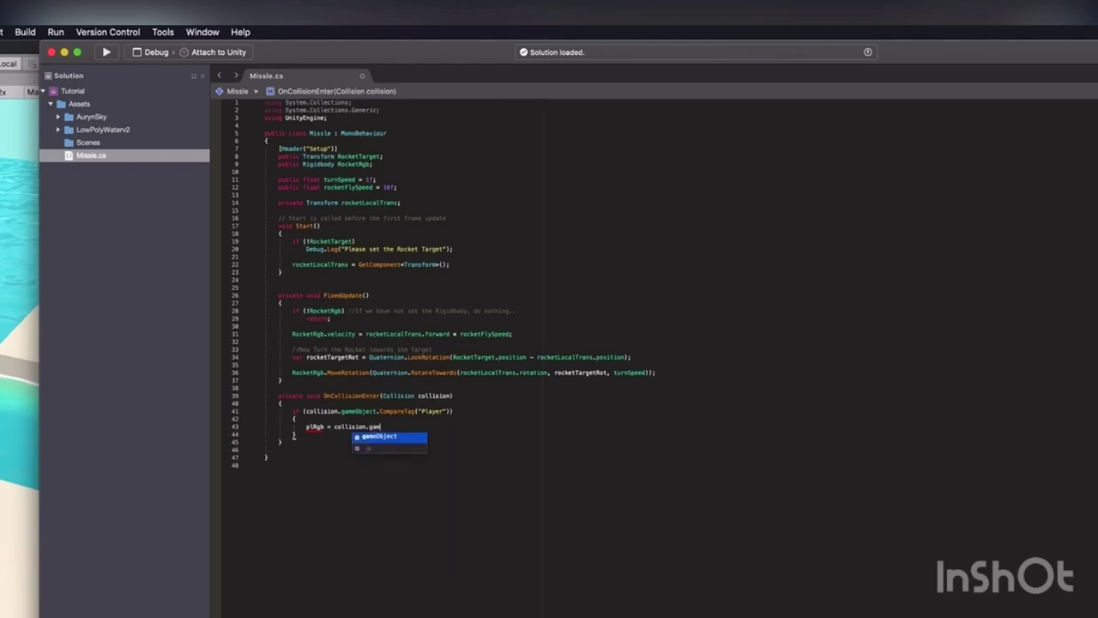
key(Return)
text(.getcom)
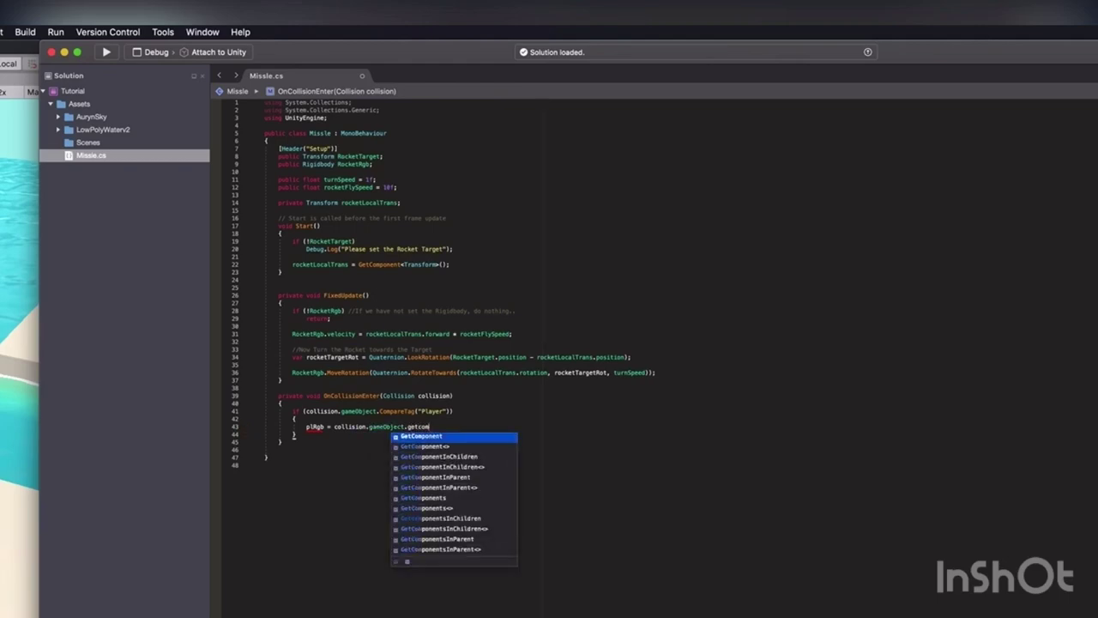
key(Down)
key(Return)
text(Rigi>)
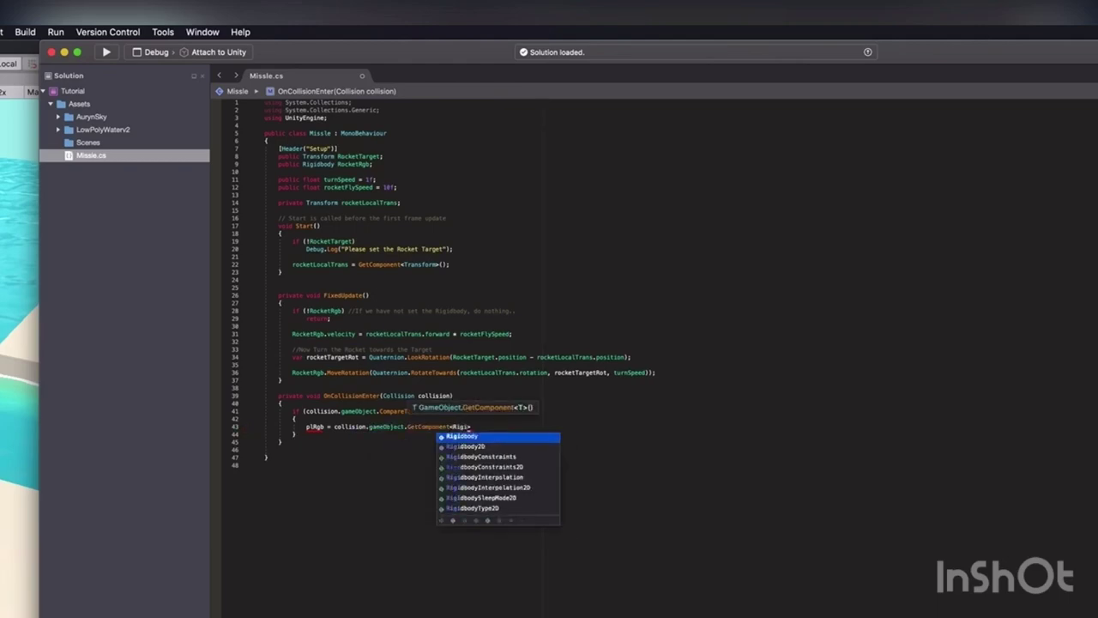
key(Return)
text(>();)
key(Return)
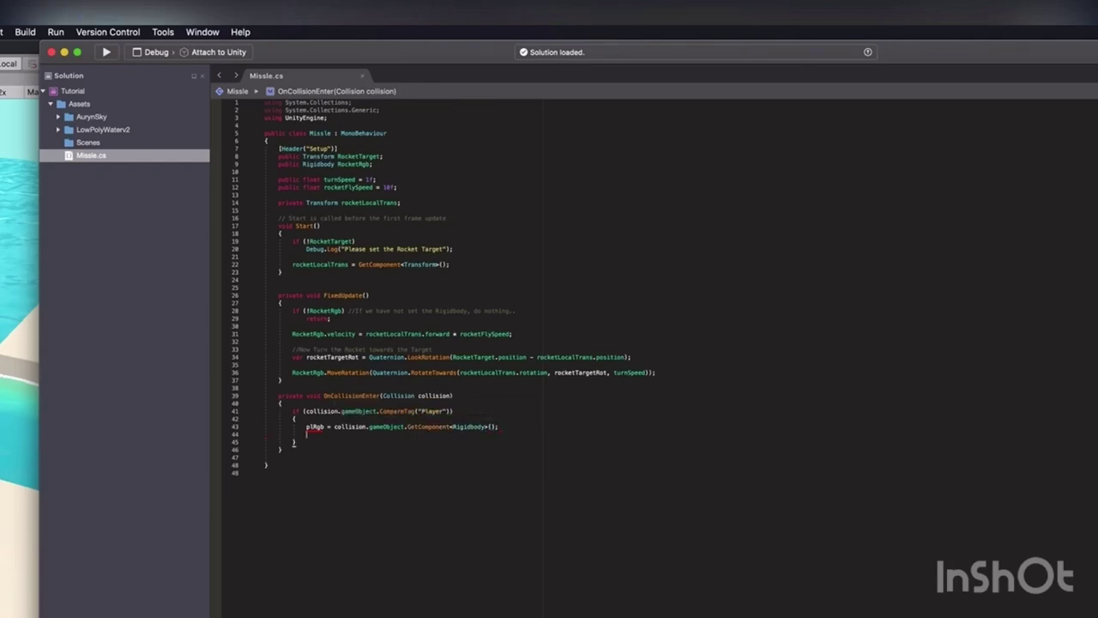
text(if()
key(BackSpace)
key(BackSpace)
key(BackSpace)
Declare plRgb as a Rigidbody and begin an if(plRgb) check below it
click(307, 427)
text(Rigid)
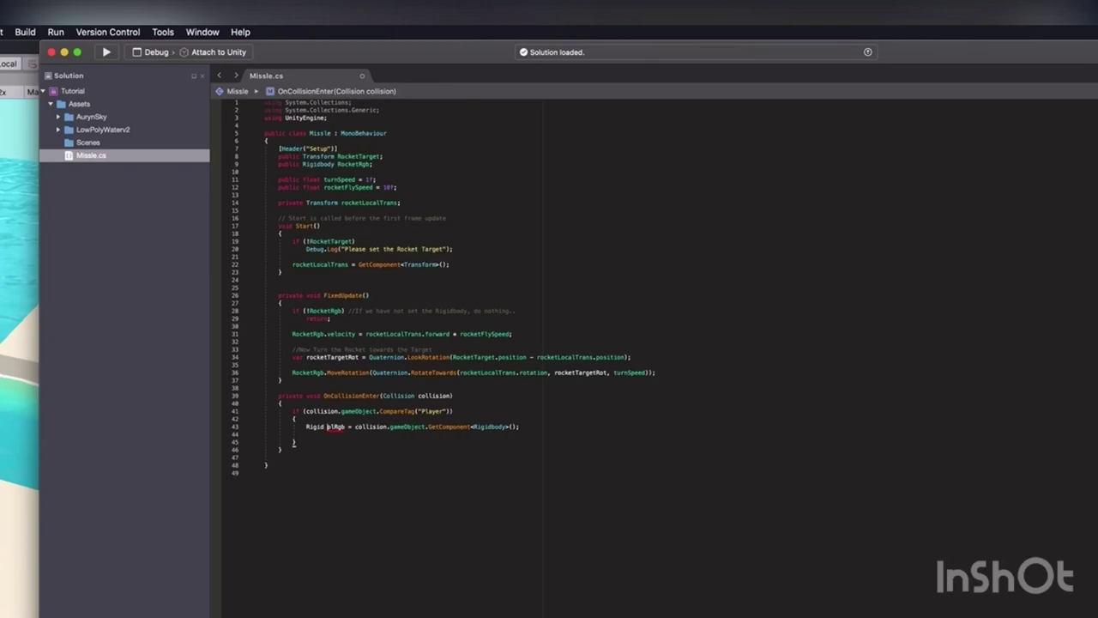
key(BackSpace)
key(BackSpace)
key(BackSpace)
key(BackSpace)
key(BackSpace)
text(Rigi)
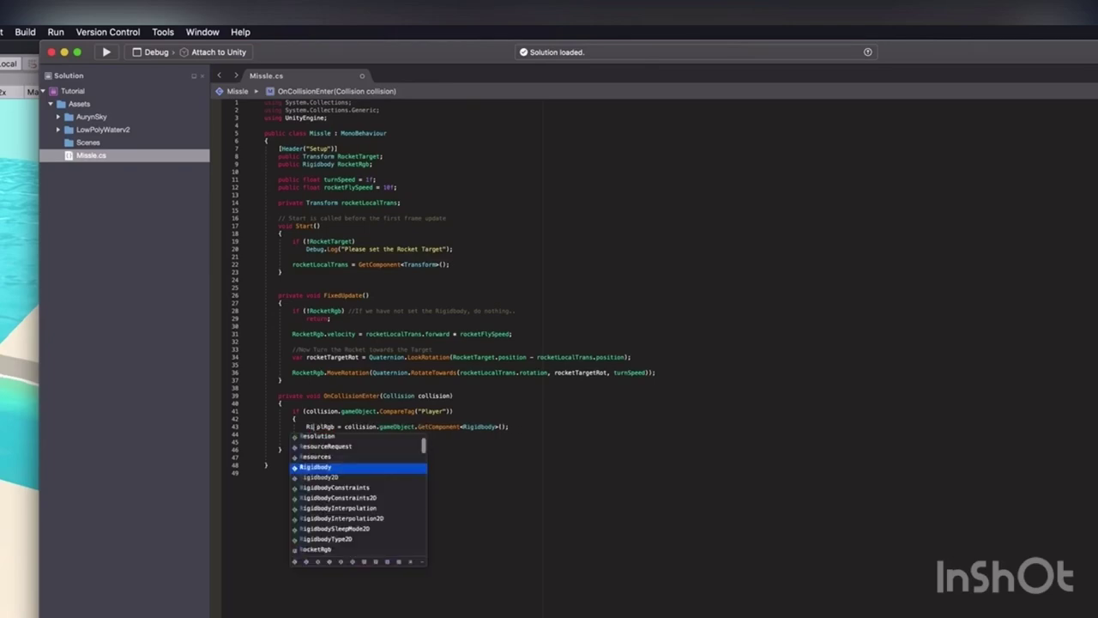
key(Return)
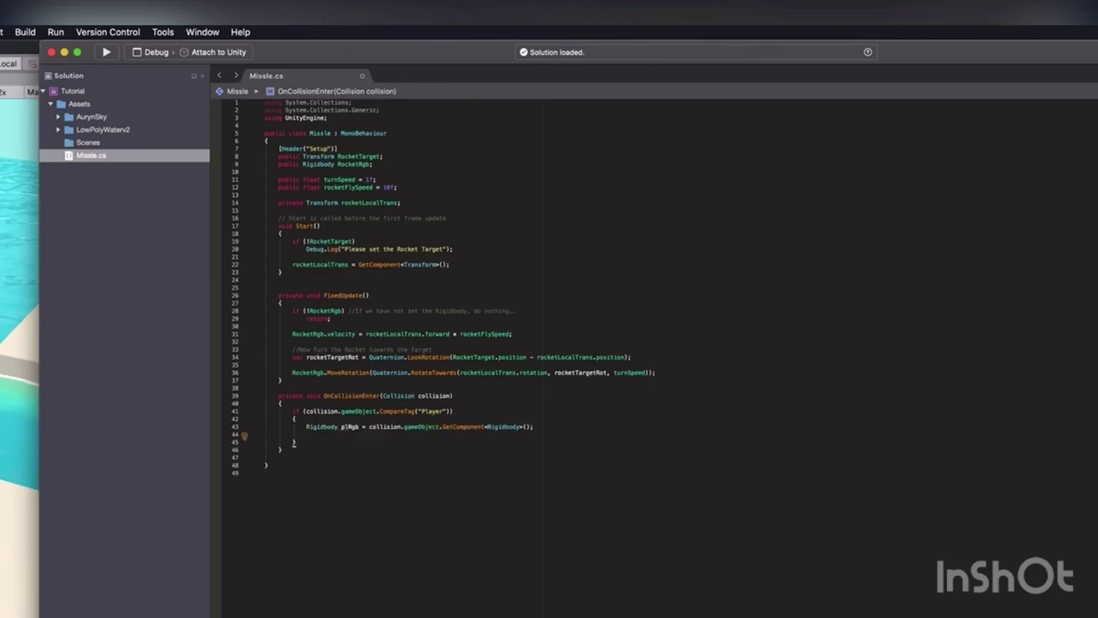
text(if(plRgb)
text())
Inside the plRgb check, add plRgb.AddForceAtPosition(Vector3.up * 1000f, plRgb.position);
key(Return)
text(p)
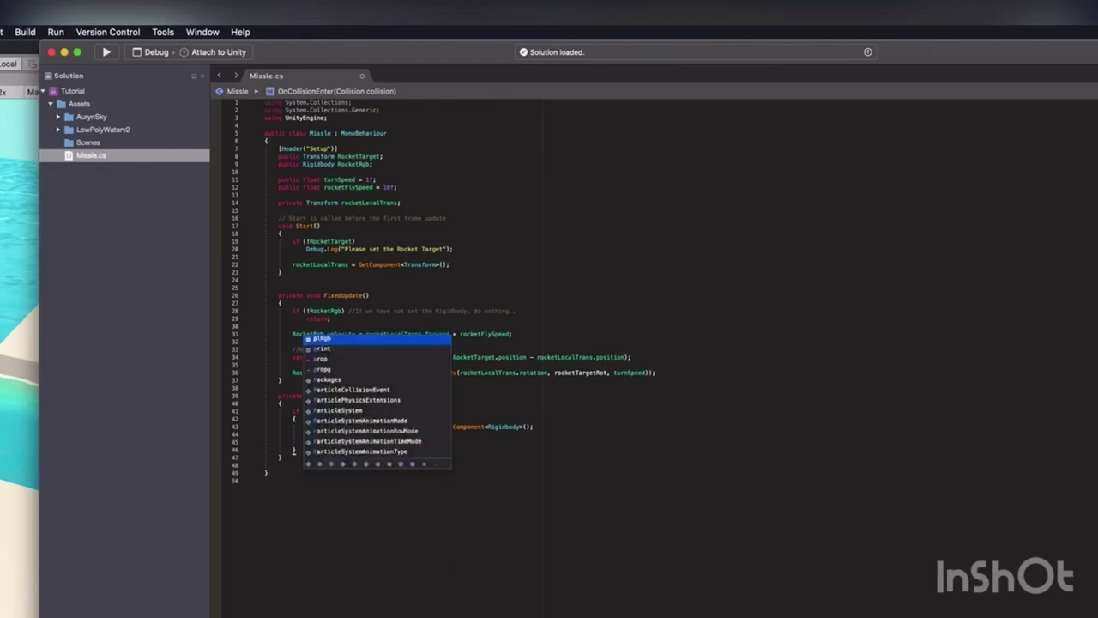
text(lRgb.a)
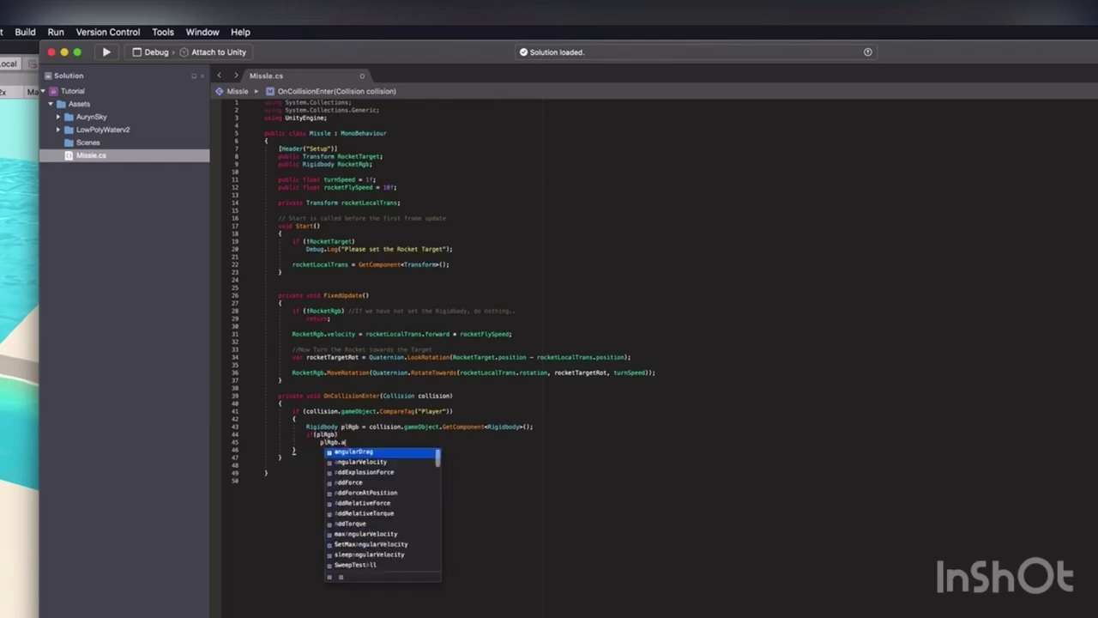
text(dd)
key(Down)
key(Down)
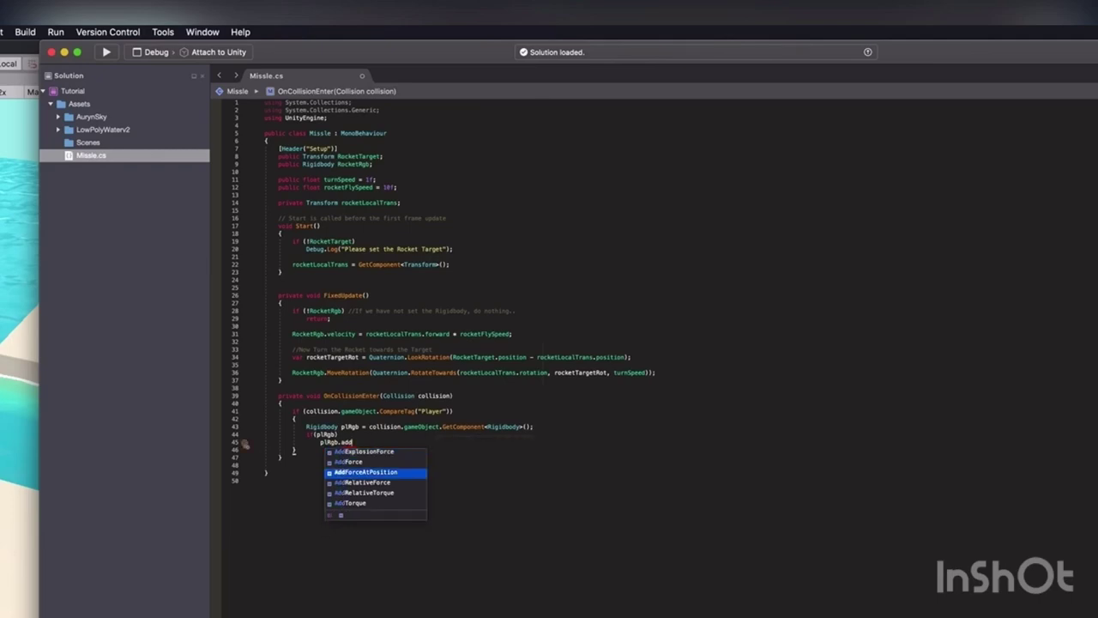
key(Return)
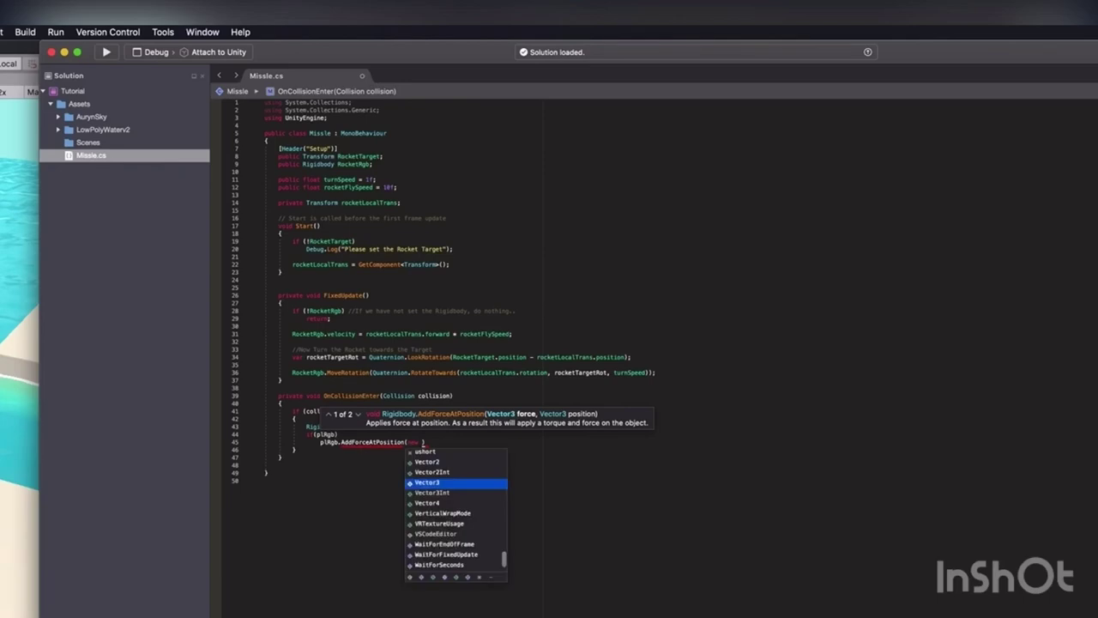
key(BackSpace)
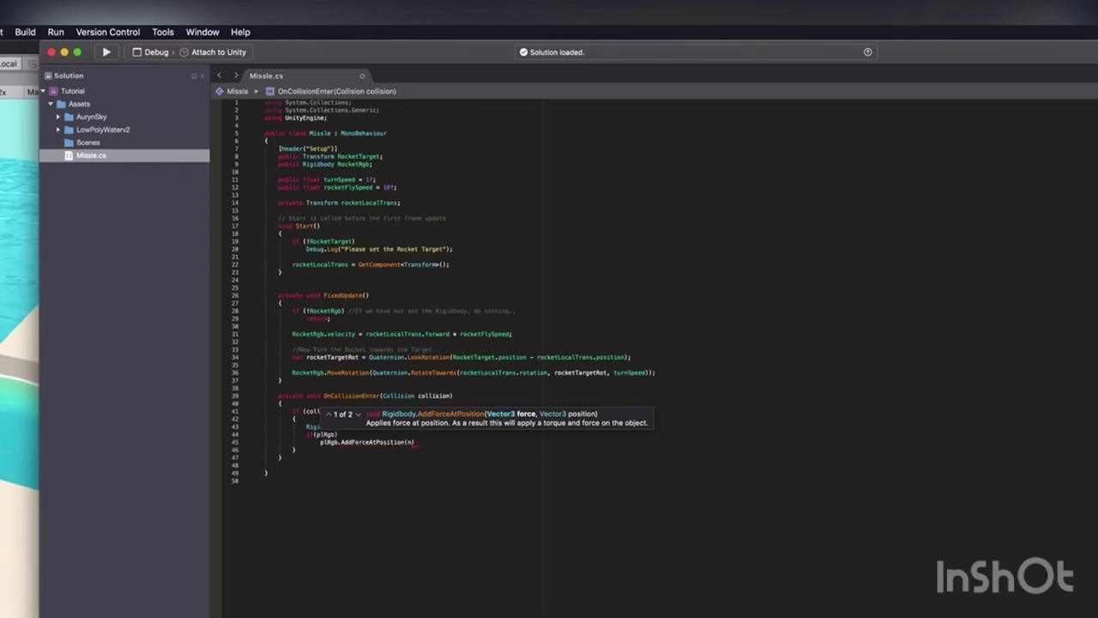
text(Vector3.u)
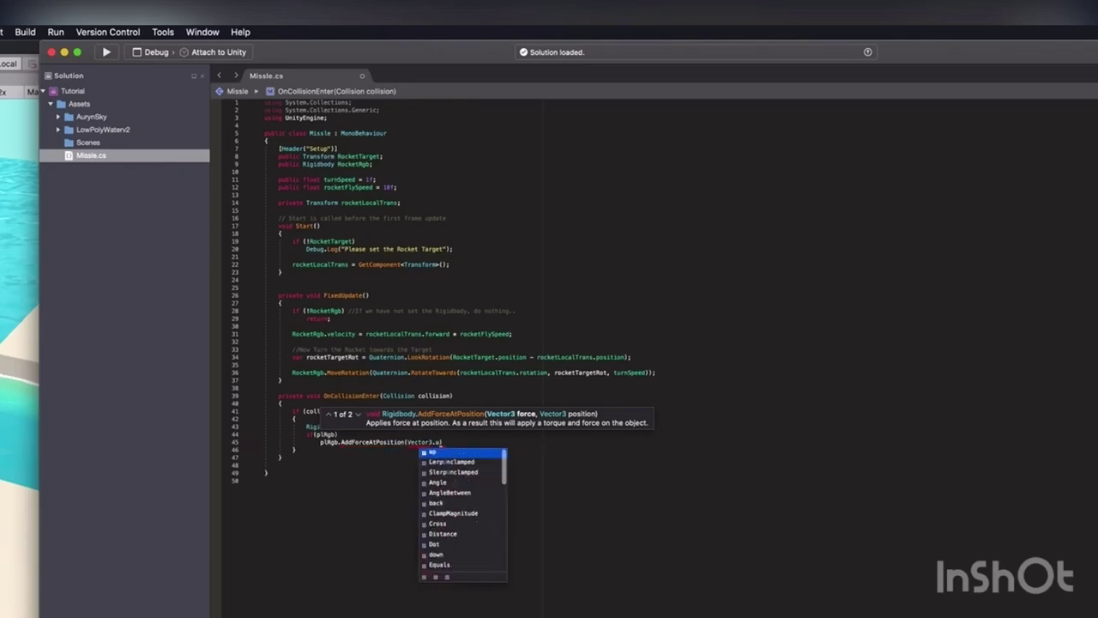
text(p * 1000f)
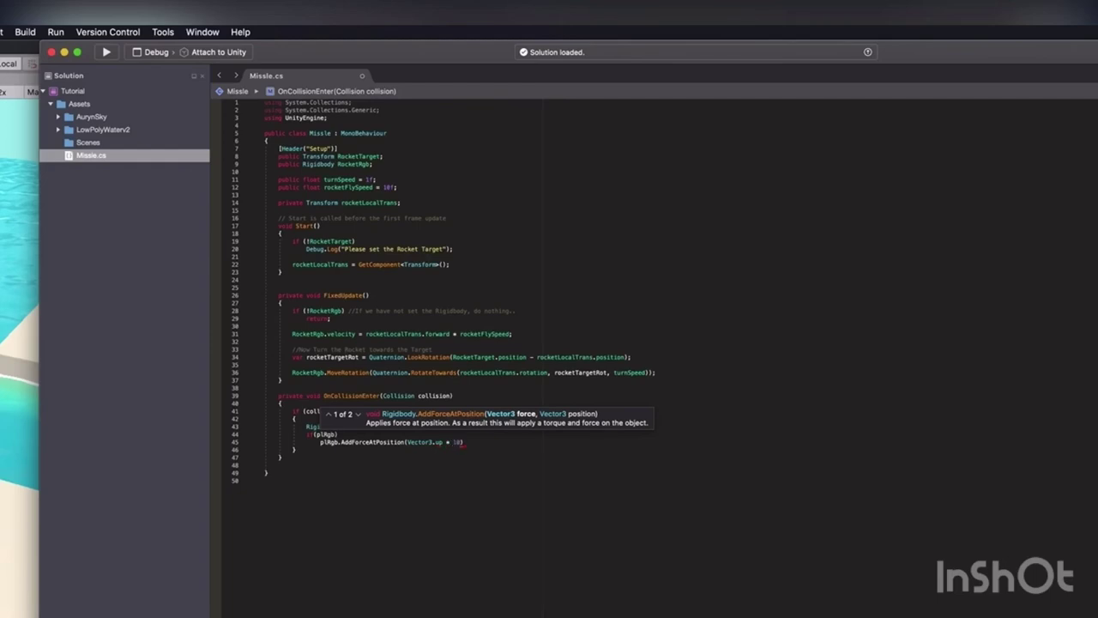
text(, )
text(pl)
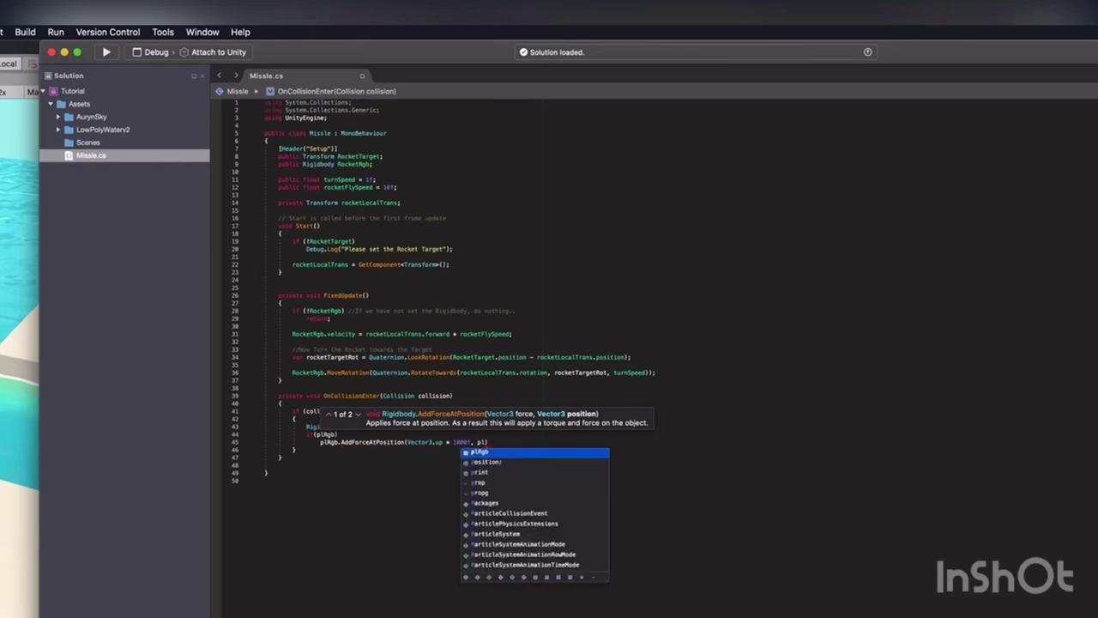
text(Rgb.position))
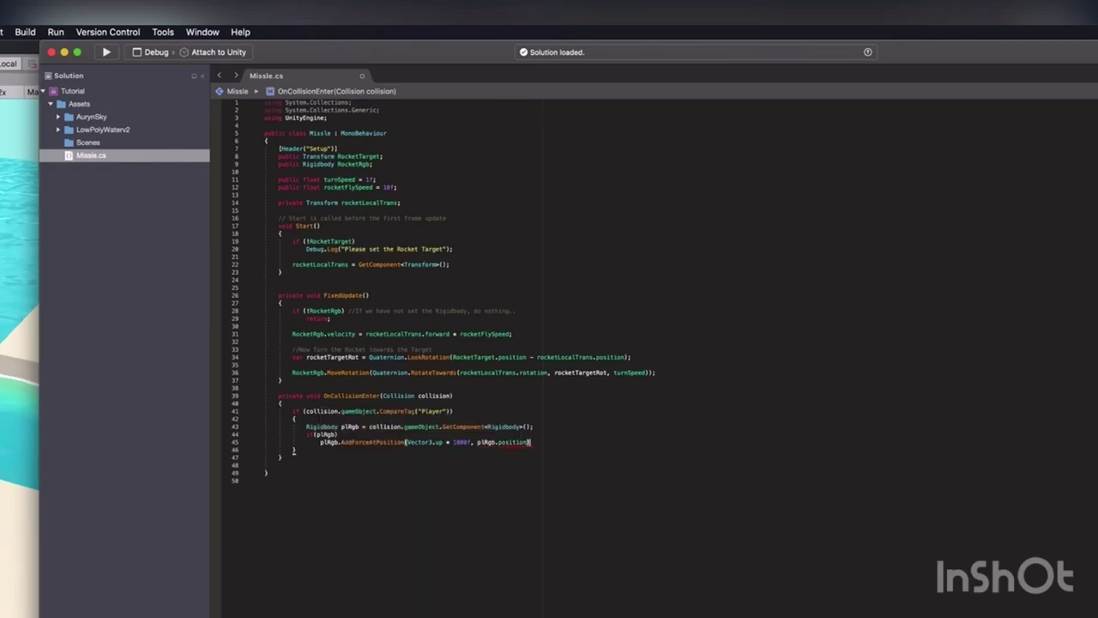
text(;)
click(7, 49)
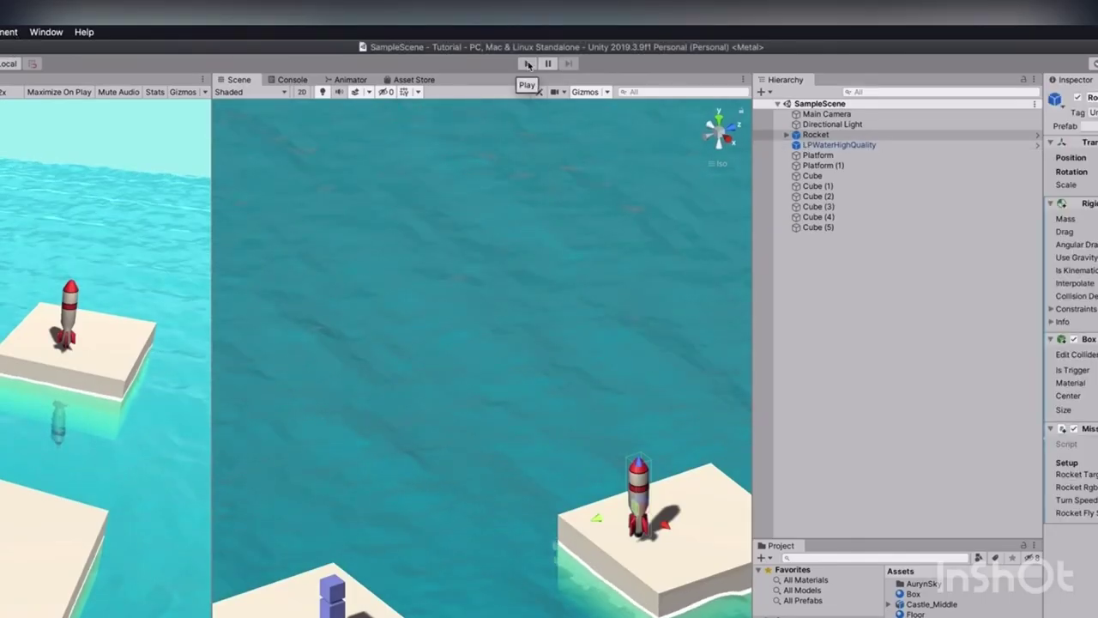
click(527, 65)
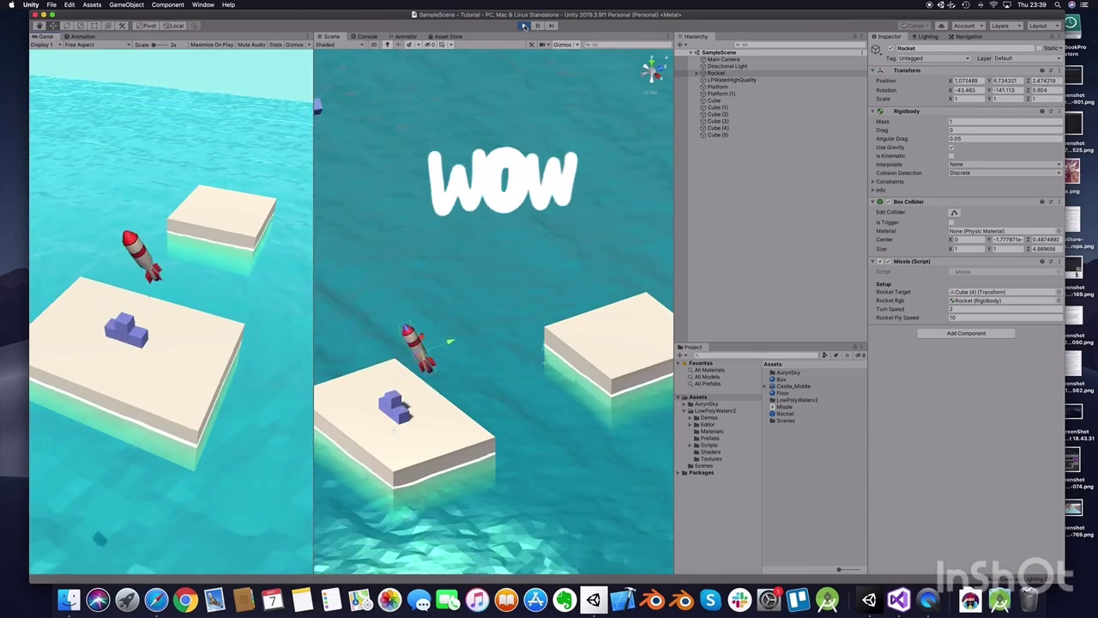
click(524, 25)
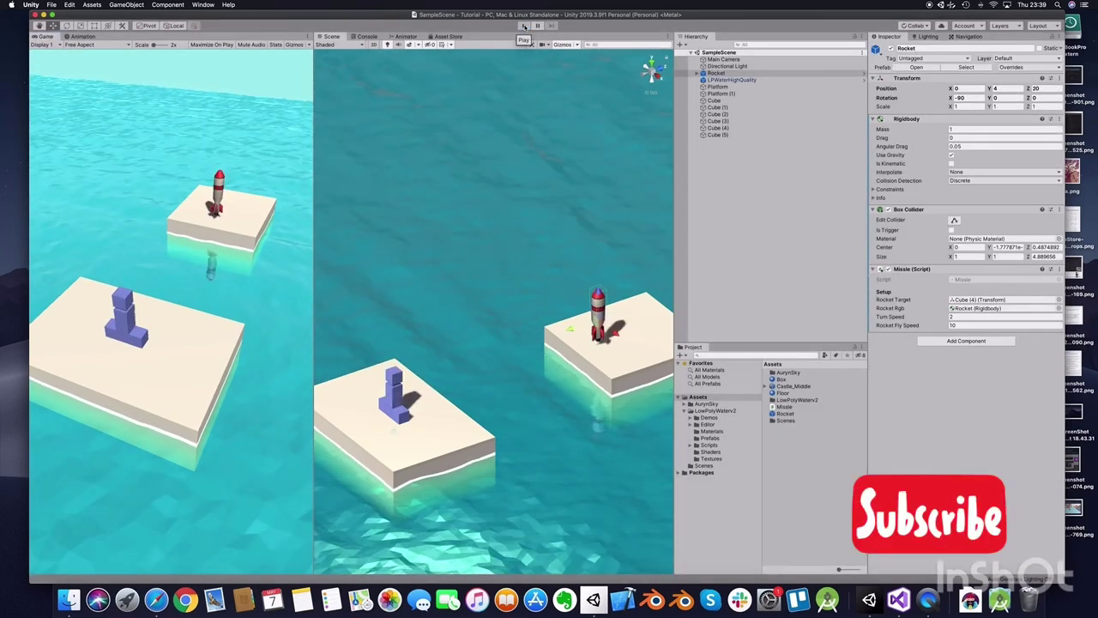